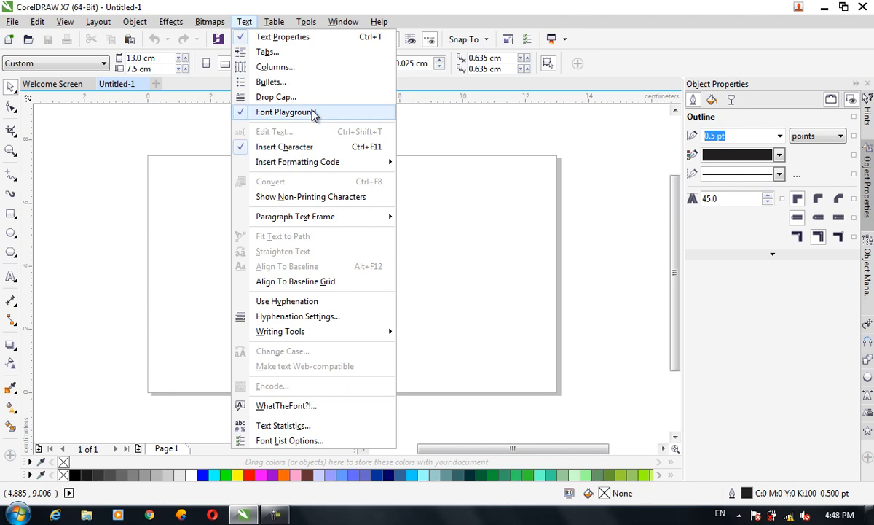
# Step: Draw a circle about 5.6 cm in diameter and center it on the page
pyautogui.click(464, 238)
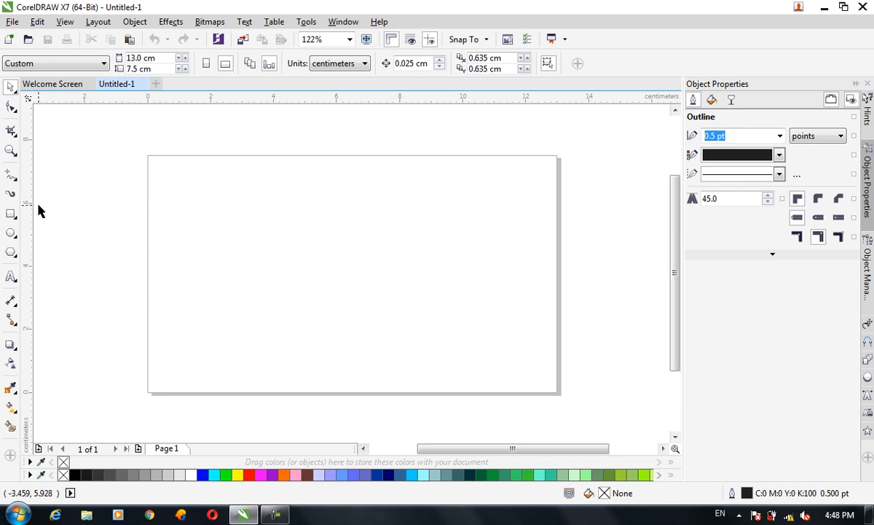
pyautogui.click(11, 233)
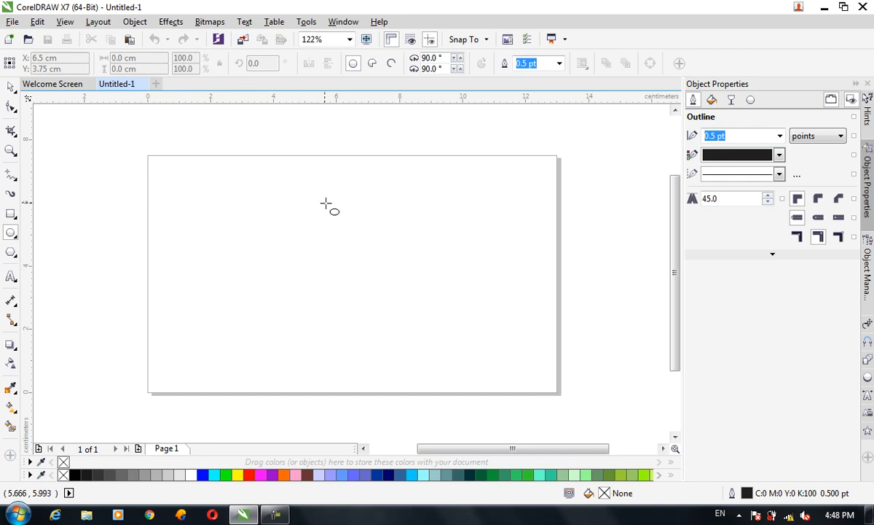
pyautogui.moveTo(283, 193); pyautogui.dragTo(462, 348)
pyautogui.hotkey('ctrl', 'space')
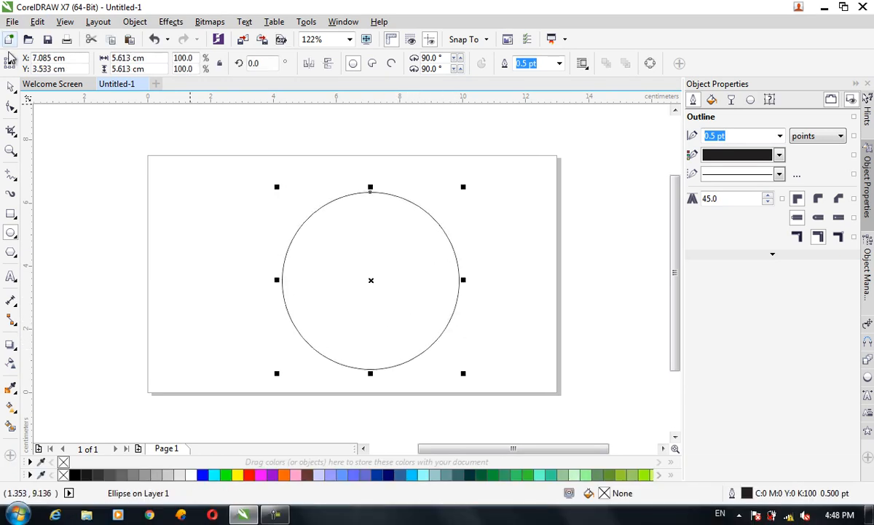
pyautogui.click(11, 86)
pyautogui.moveTo(400, 239); pyautogui.dragTo(389, 232)
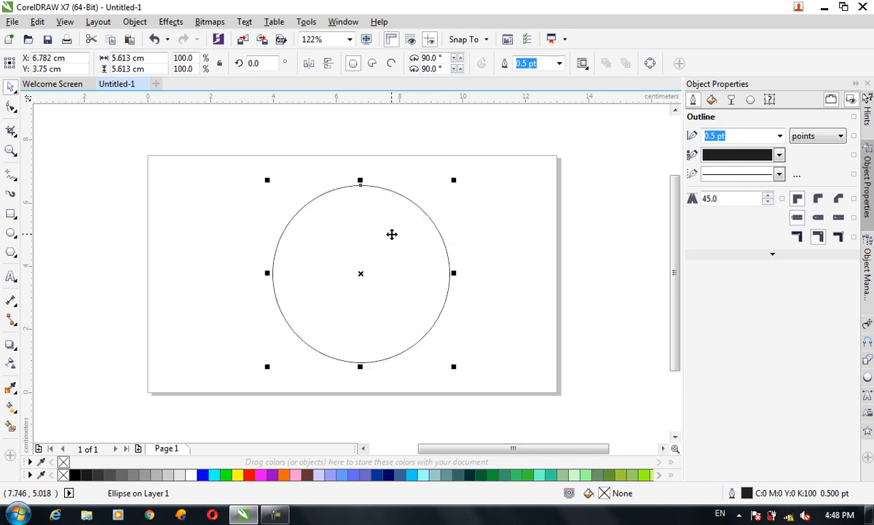
pyautogui.press('c')
pyautogui.scroll(2, 392, 234)
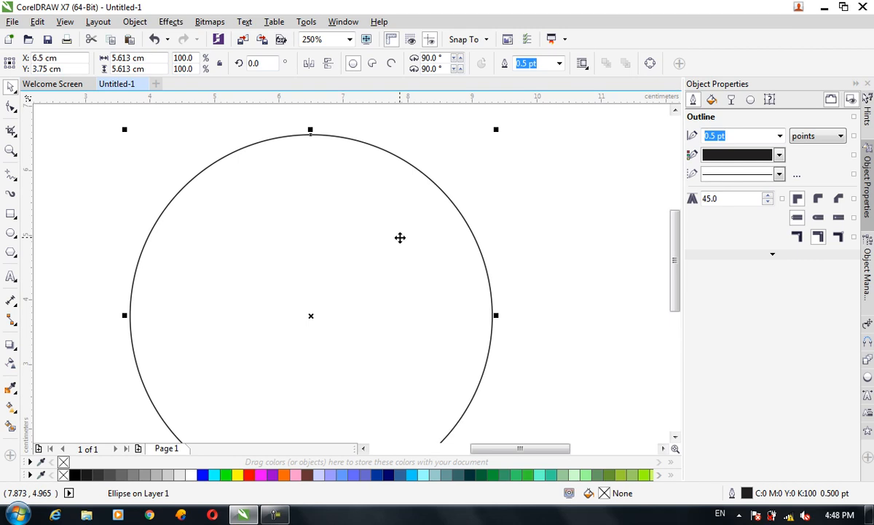
pyautogui.scroll(-2, 400, 238)
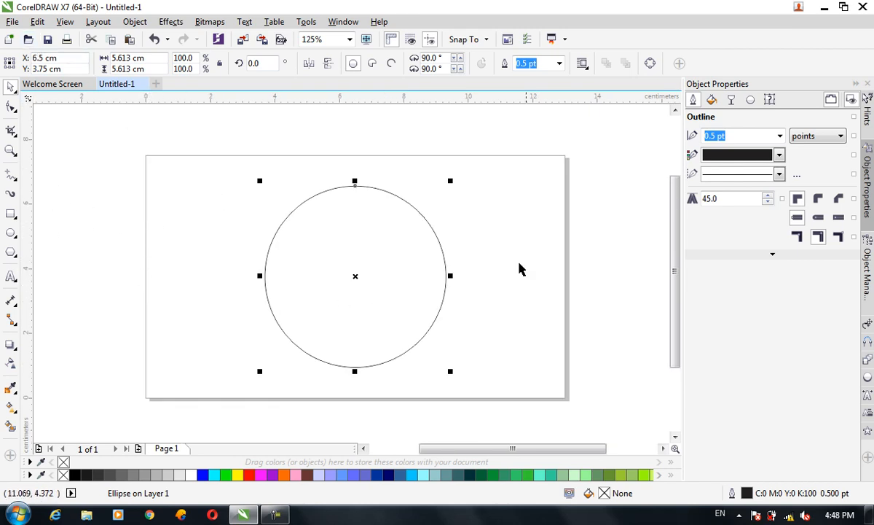
# Step: Duplicate the circle in place and scale the copy concentrically down to about 4.2 cm in diameter
pyautogui.hotkey('ctrl', 'c')
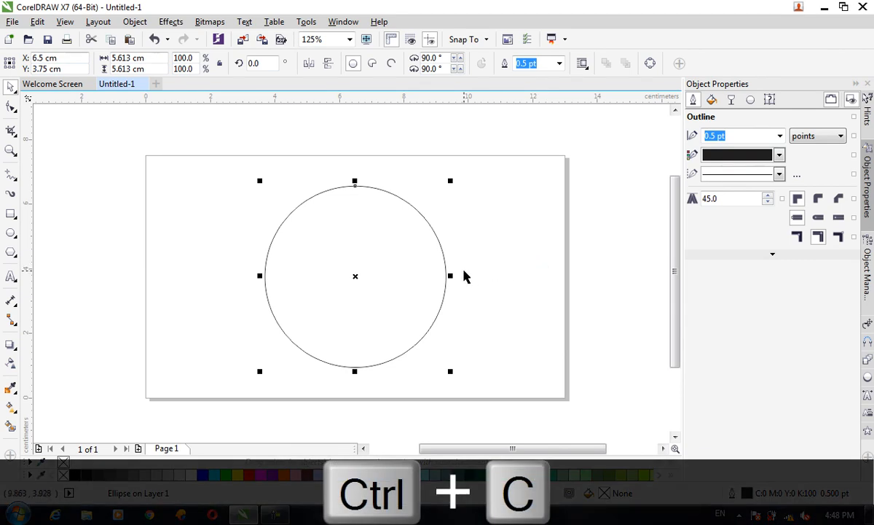
pyautogui.hotkey('ctrl', 'v')
pyautogui.moveTo(448, 372); pyautogui.dragTo(424, 357)
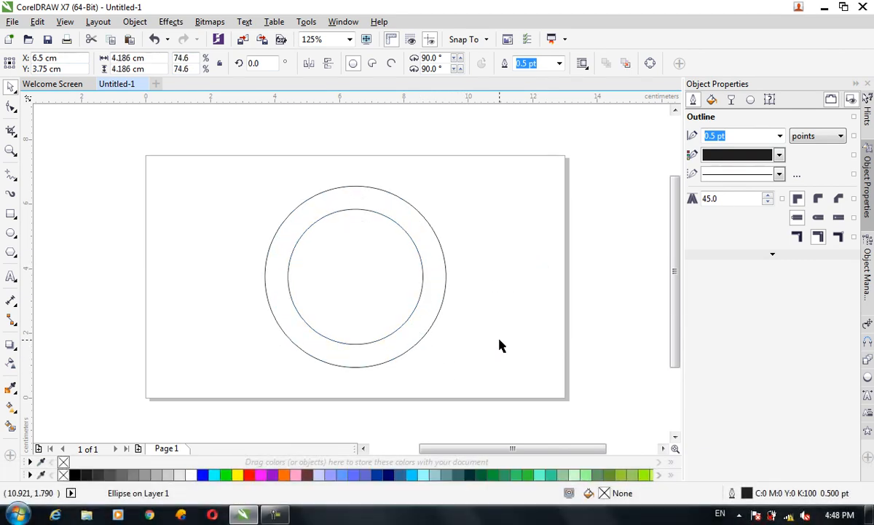
pyautogui.click(501, 346)
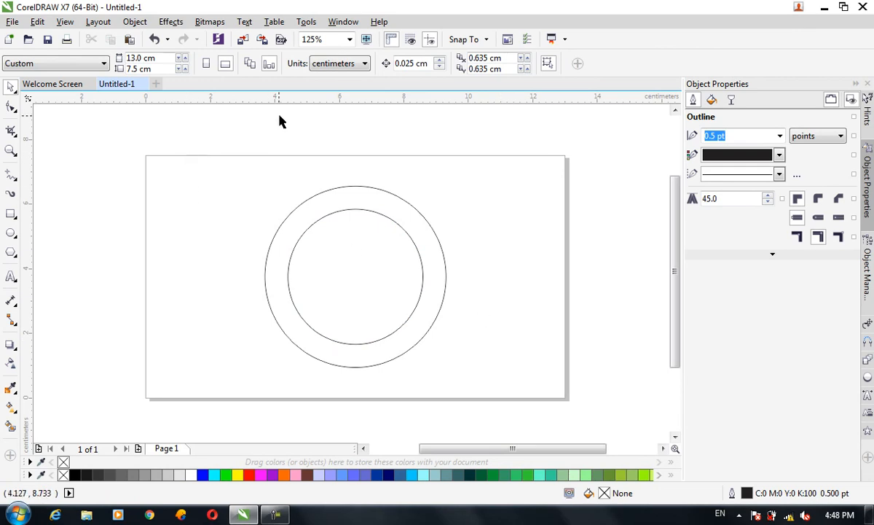
# Step: Add a line of artistic text with the person's full name above the page and shift it over the circles
pyautogui.click(11, 275)
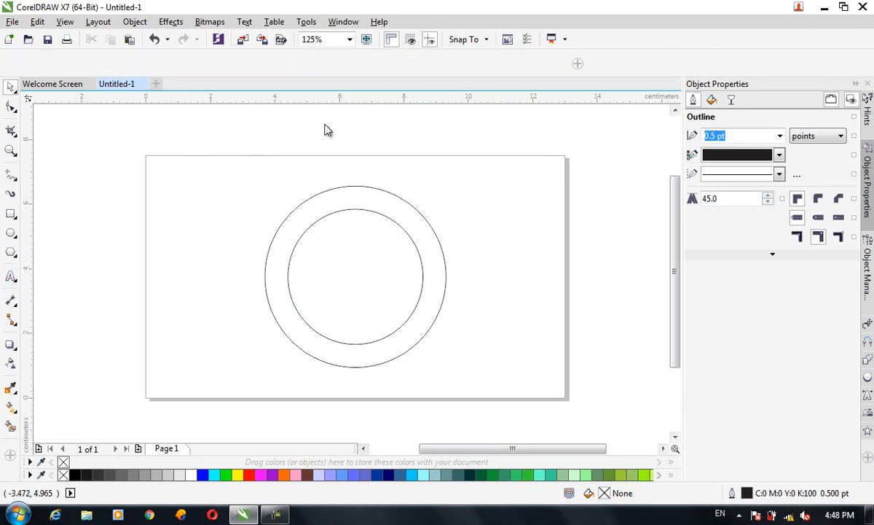
pyautogui.click(349, 139)
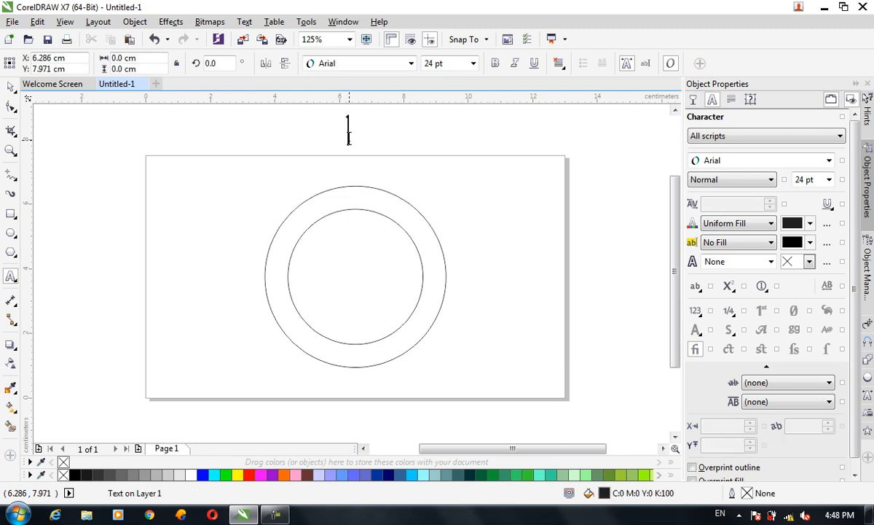
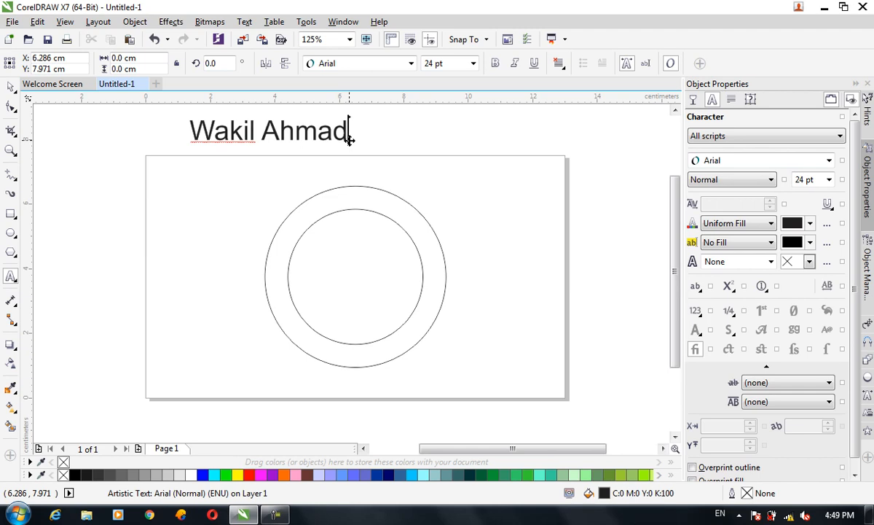
pyautogui.click(11, 86)
pyautogui.moveTo(299, 128); pyautogui.dragTo(349, 135)
# Step: Try the Exotc350 Bd BT font on the name text and move it down to just above the outer circle
pyautogui.click(357, 64)
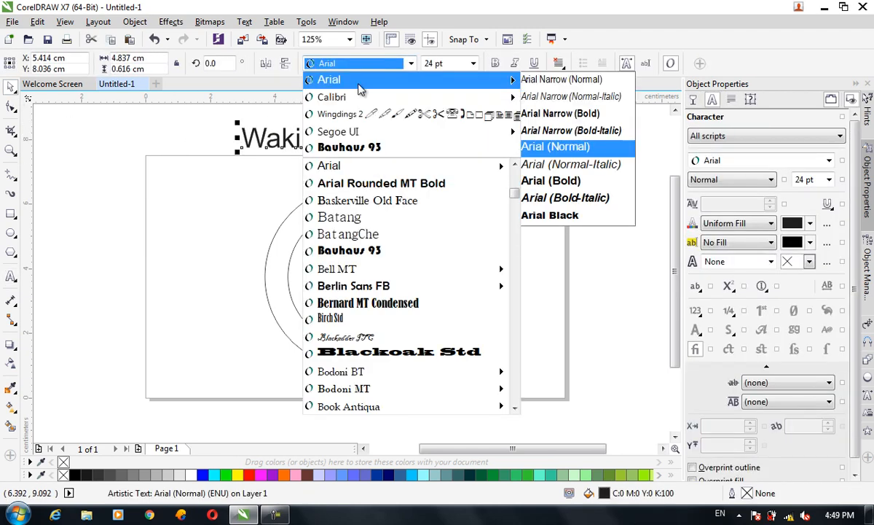
pyautogui.click(516, 238)
pyautogui.moveTo(516, 238); pyautogui.dragTo(516, 250)
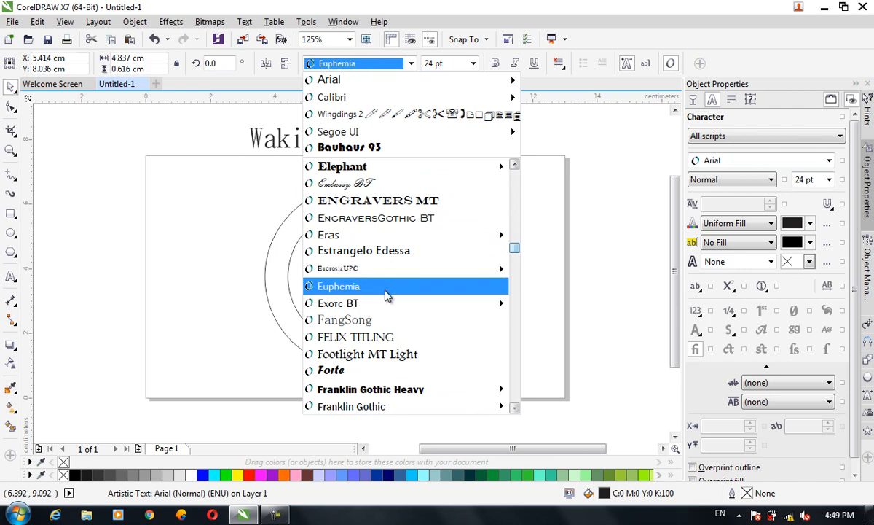
pyautogui.moveTo(383, 301)
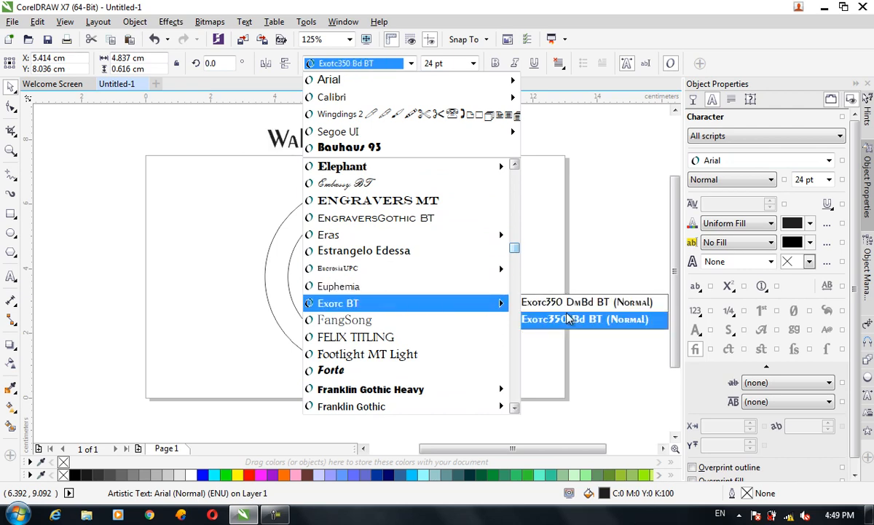
pyautogui.click(568, 318)
pyautogui.moveTo(356, 136); pyautogui.dragTo(398, 161)
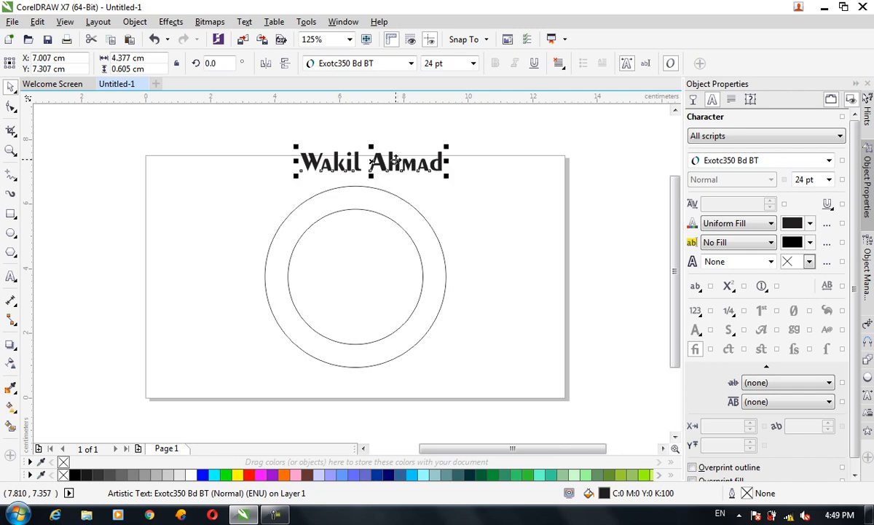
# Step: Try the Estrangelo Edessa font and the EucrosiaUPC font on the name text
pyautogui.click(408, 64)
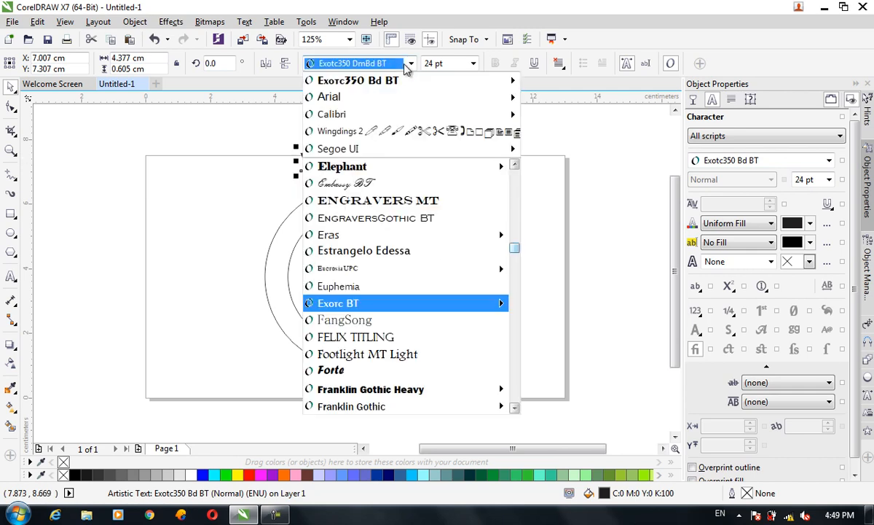
pyautogui.moveTo(394, 233)
pyautogui.click(376, 250)
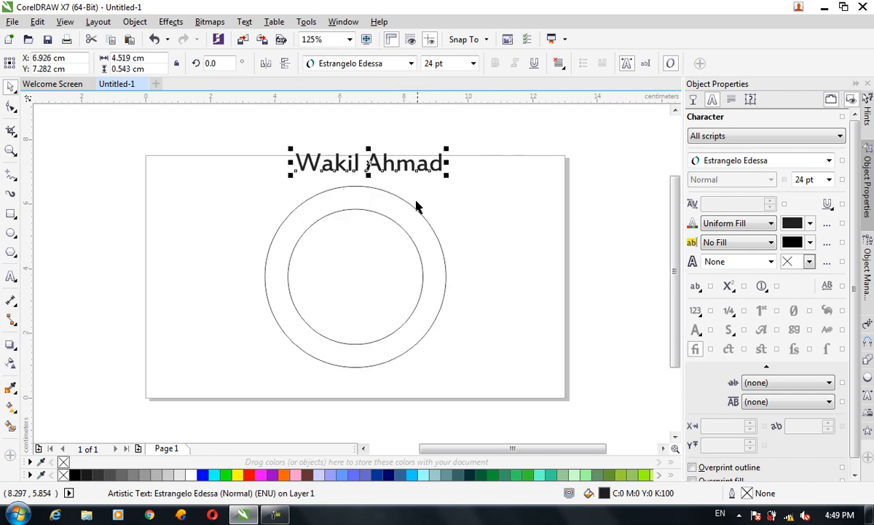
pyautogui.click(410, 64)
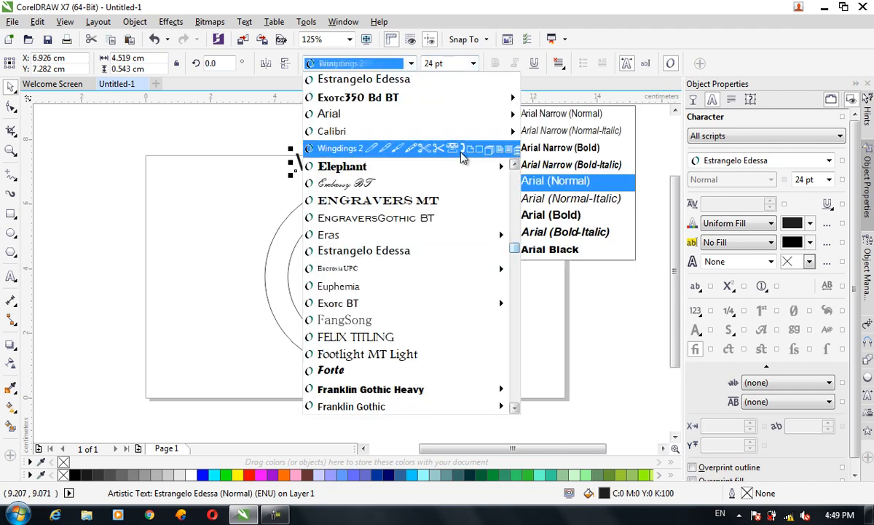
pyautogui.moveTo(408, 270)
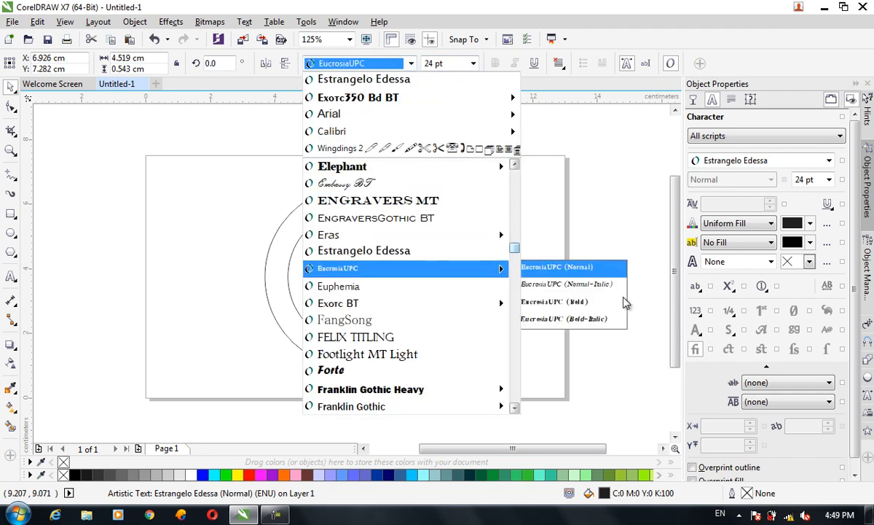
pyautogui.click(596, 303)
# Step: Set the name text's font to Geometr415 Blk BT
pyautogui.click(411, 63)
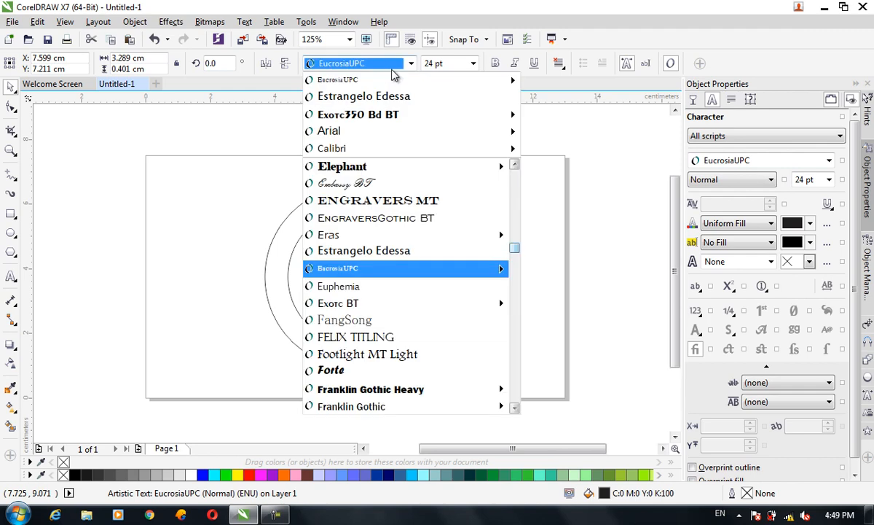
pyautogui.scroll(-2, 386, 364)
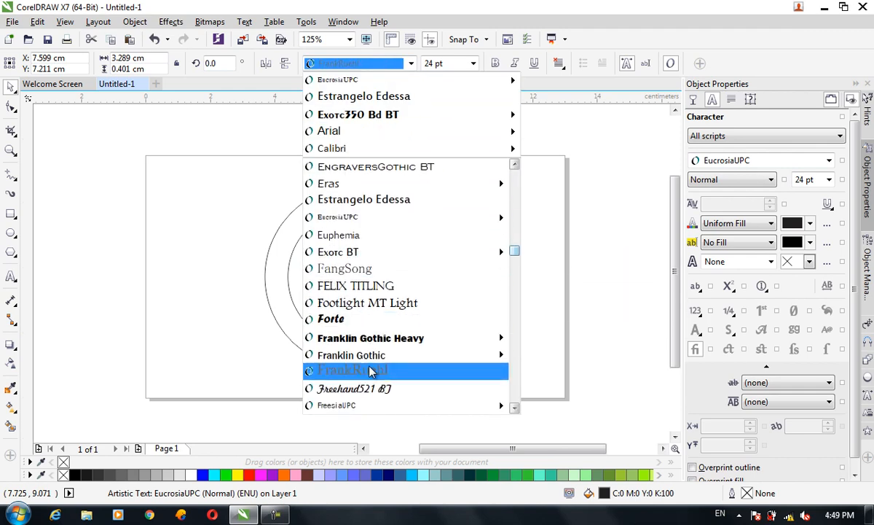
pyautogui.moveTo(370, 357)
pyautogui.scroll(-1, 370, 356)
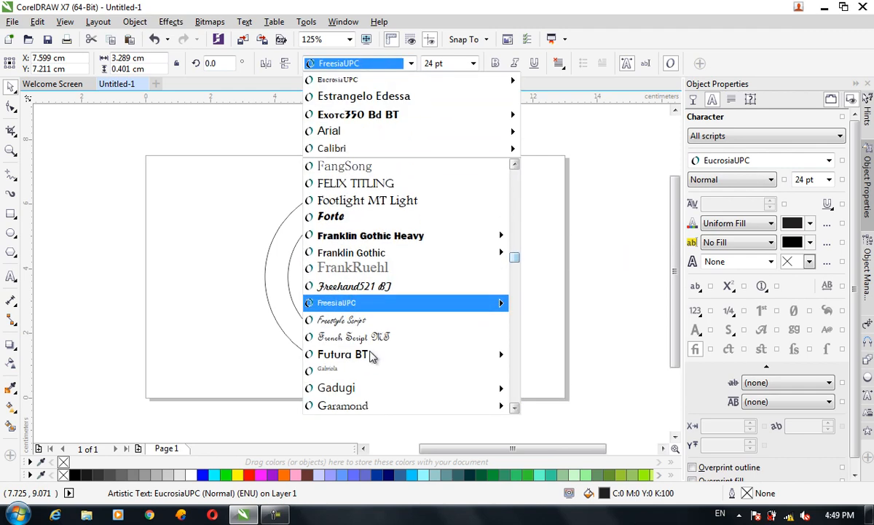
pyautogui.scroll(-2, 371, 355)
pyautogui.moveTo(386, 336)
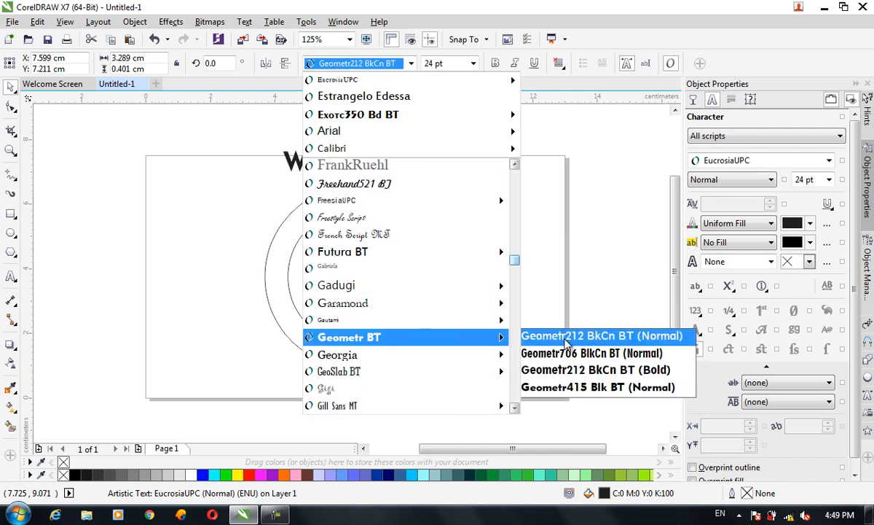
pyautogui.click(558, 387)
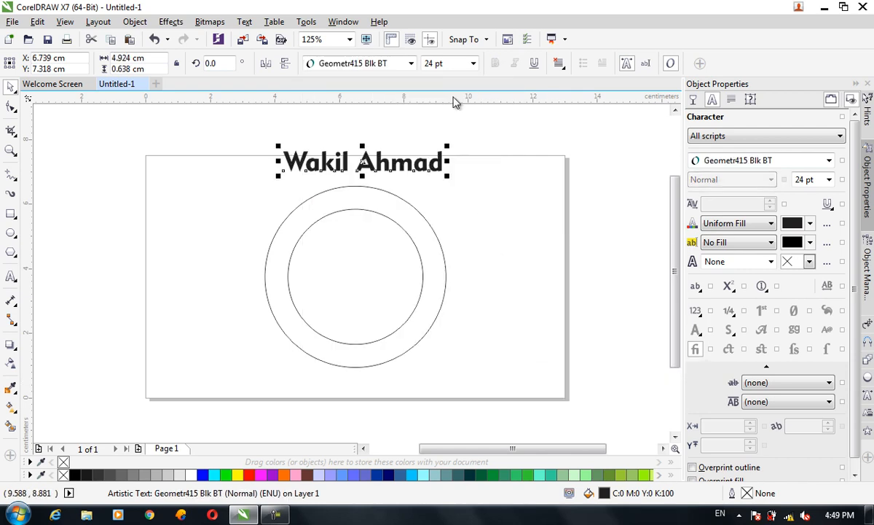
# Step: Set the name text's size to 16 pt and move it onto the upper part of the ring between the two circles
pyautogui.click(422, 62)
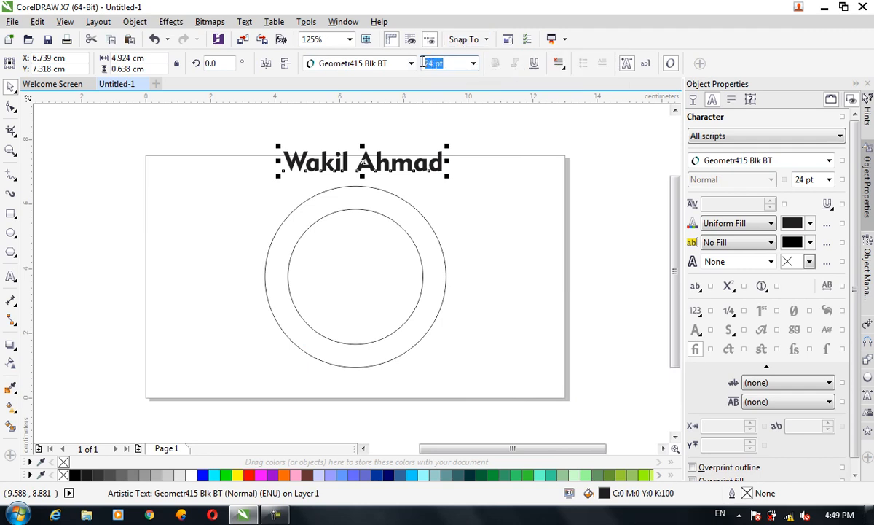
pyautogui.write('16')
pyautogui.press('Return')
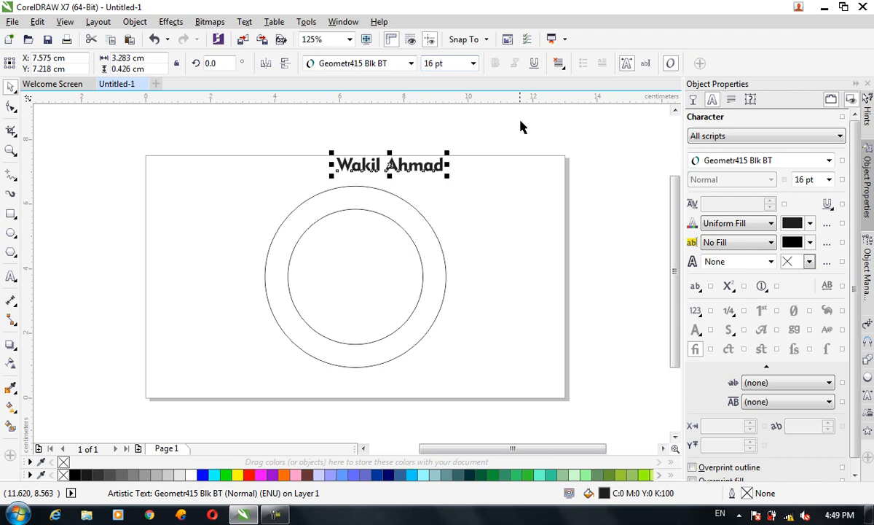
pyautogui.moveTo(418, 165); pyautogui.dragTo(378, 200)
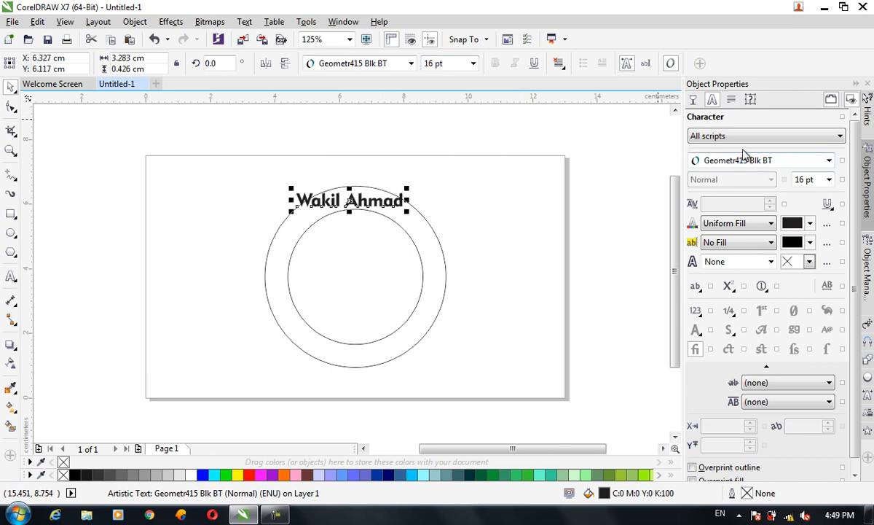
# Step: Set the name text's character spacing to 60% and its word spacing to 278%
pyautogui.click(731, 100)
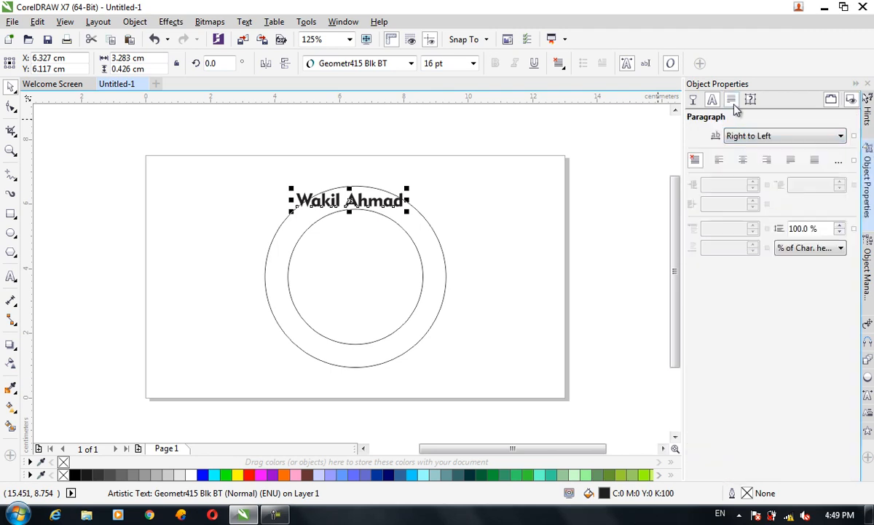
pyautogui.moveTo(753, 271); pyautogui.dragTo(744, 235)
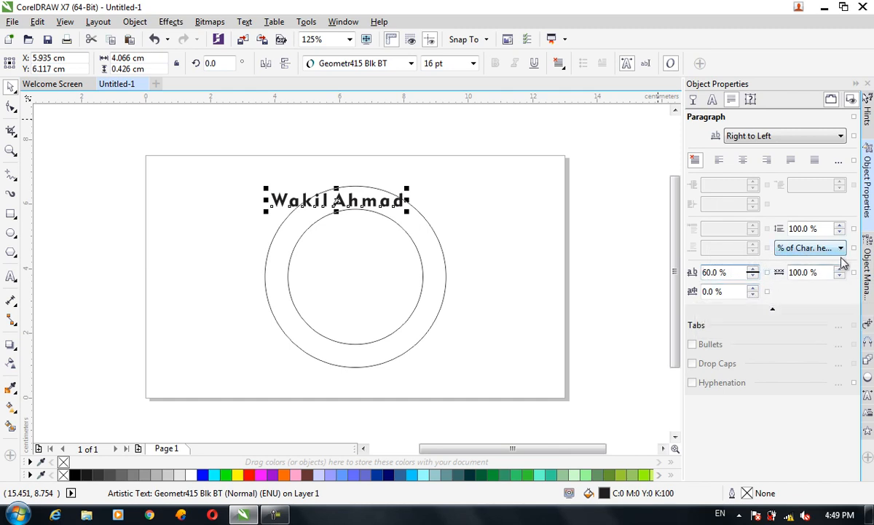
pyautogui.moveTo(839, 271); pyautogui.dragTo(806, 151)
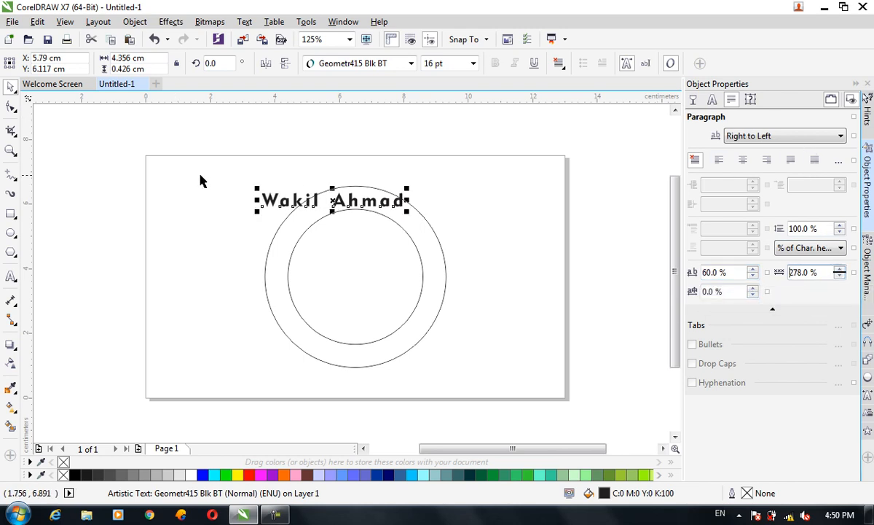
# Step: Fit the name text to the upper arc of the inner circle
pyautogui.rightClick(348, 199)
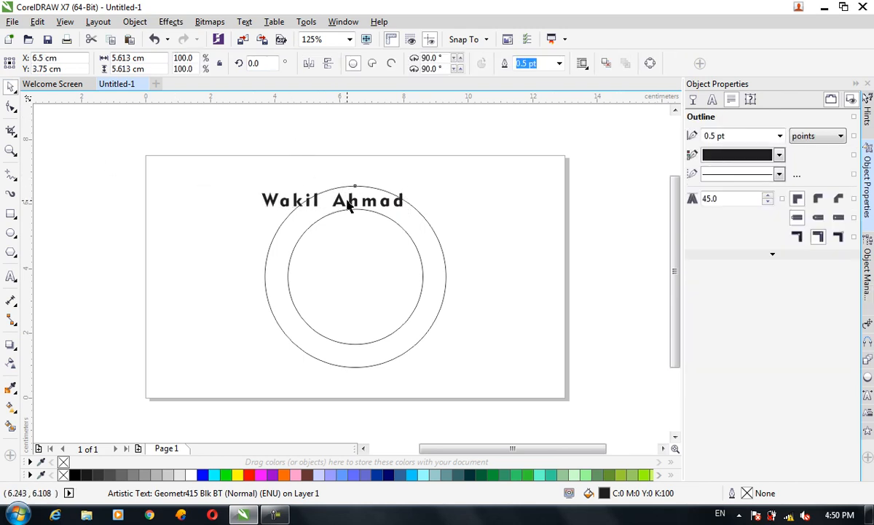
pyautogui.click(307, 199)
pyautogui.click(273, 199)
pyautogui.rightClick(276, 197)
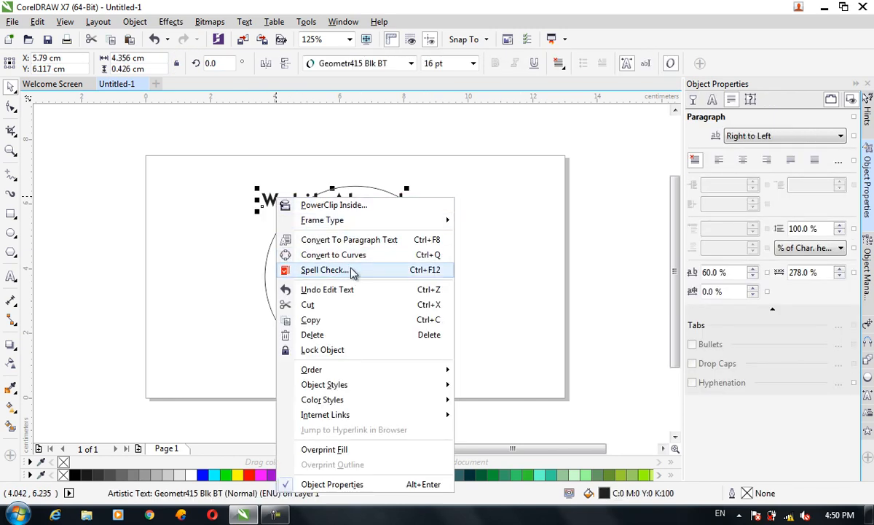
pyautogui.click(243, 22)
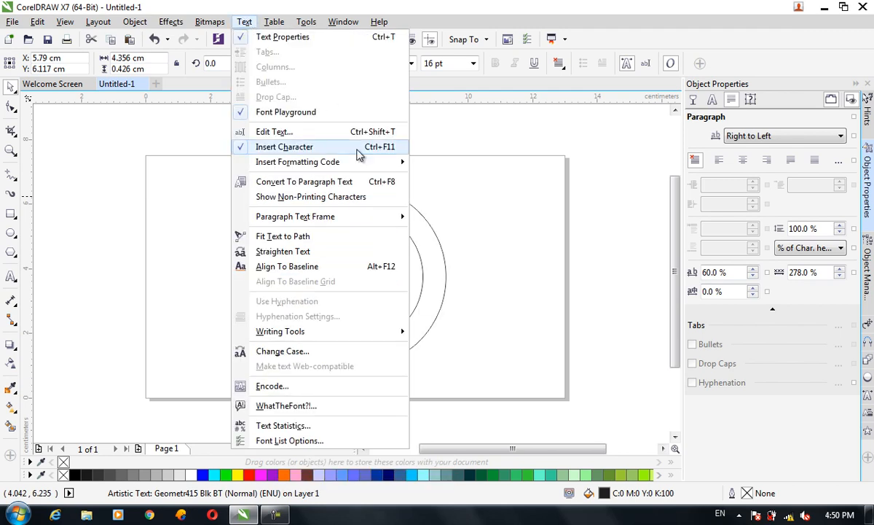
pyautogui.click(310, 237)
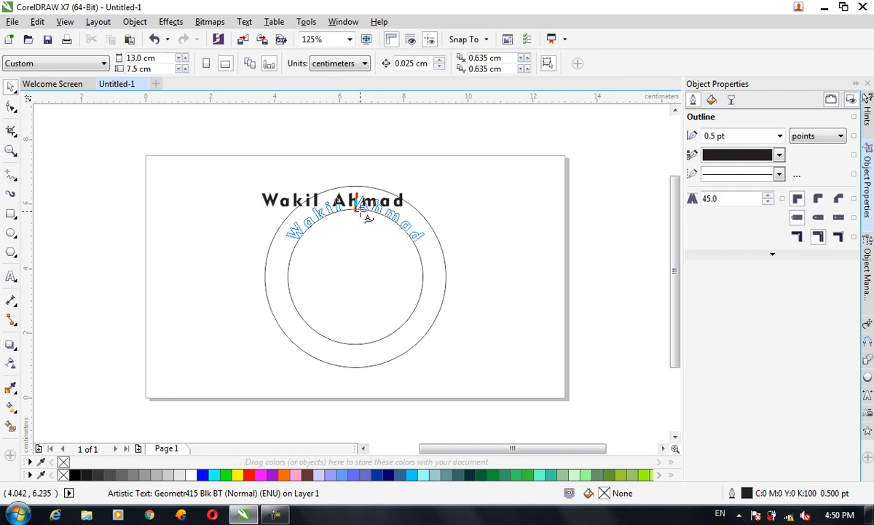
pyautogui.click(360, 210)
pyautogui.click(494, 248)
# Step: Set the curved name text's distance from the path to 0.1 cm
pyautogui.click(421, 244)
pyautogui.scroll(2, 399, 209)
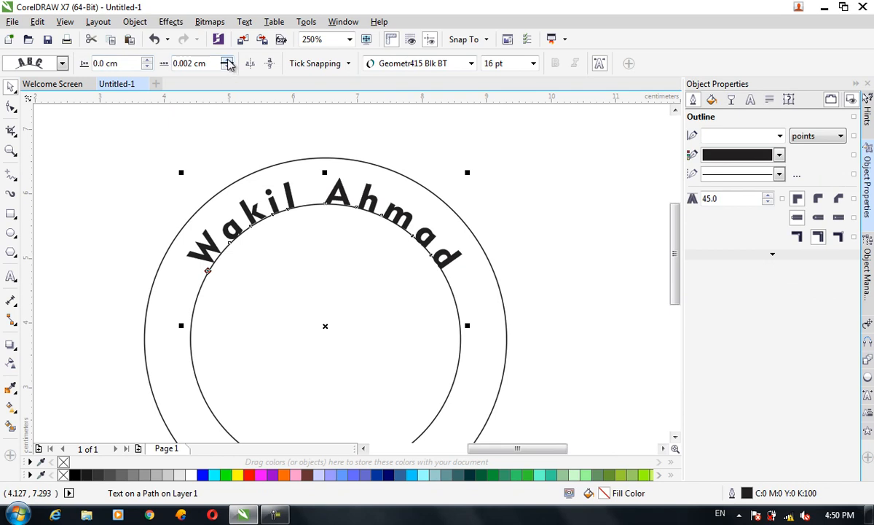
pyautogui.click(148, 60)
pyautogui.click(147, 60)
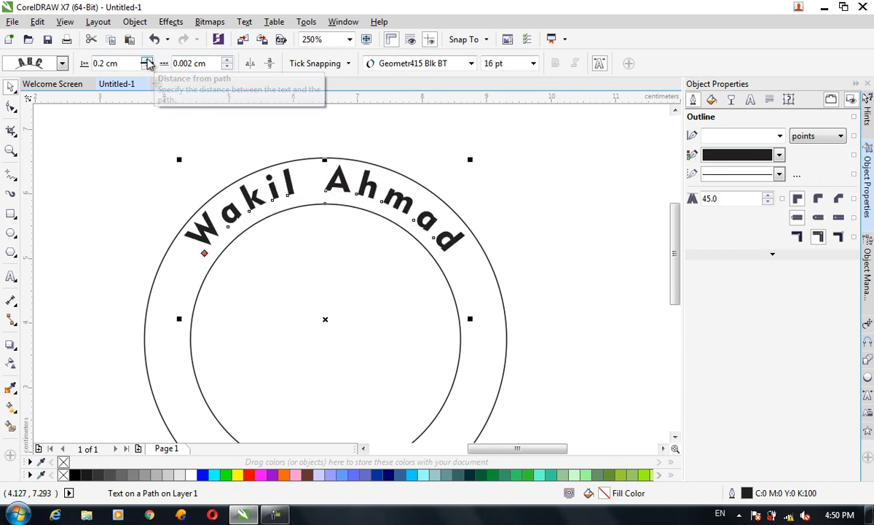
pyautogui.click(148, 66)
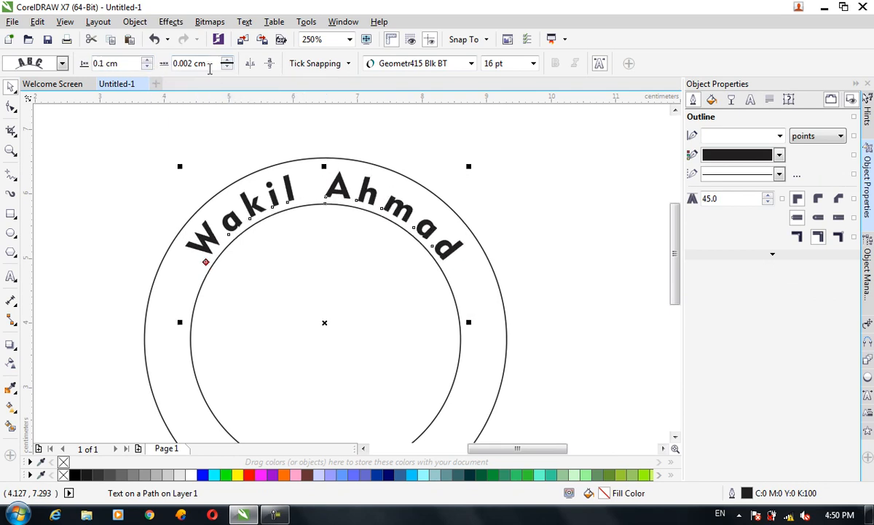
pyautogui.scroll(-2, 425, 254)
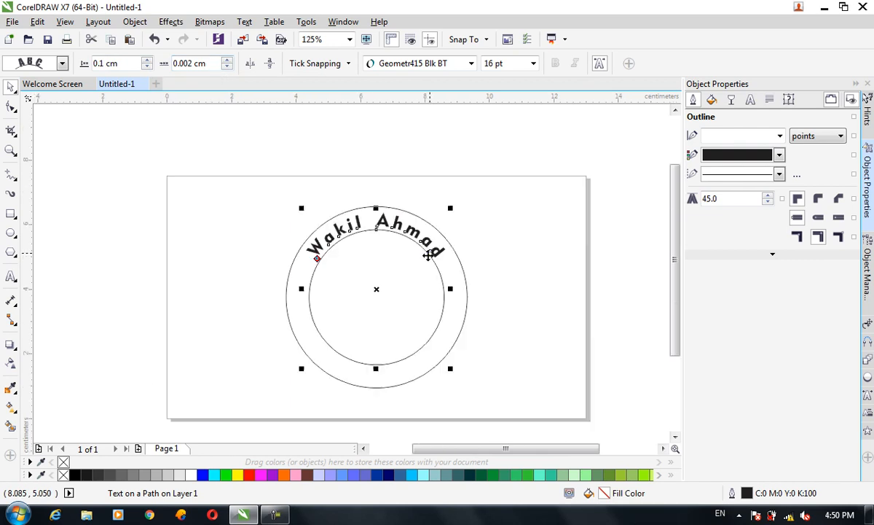
pyautogui.click(546, 279)
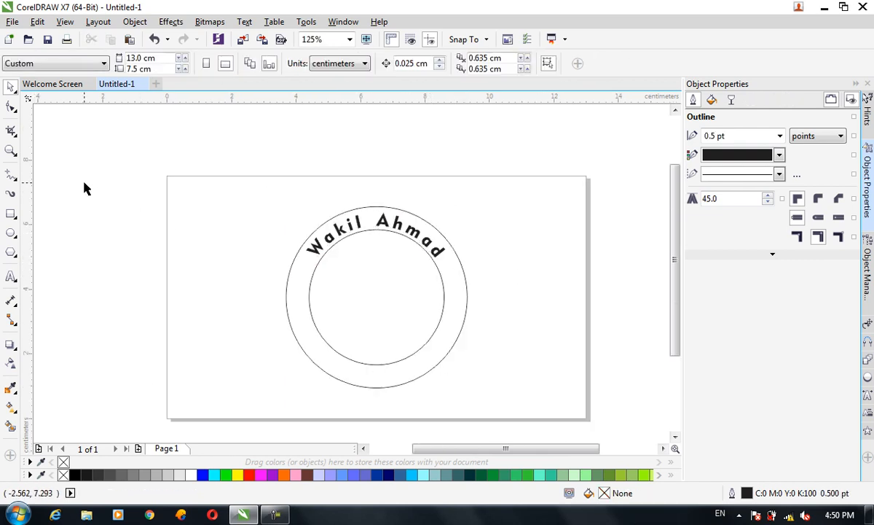
# Step: Add the artistic text "Photography" above the page
pyautogui.click(10, 277)
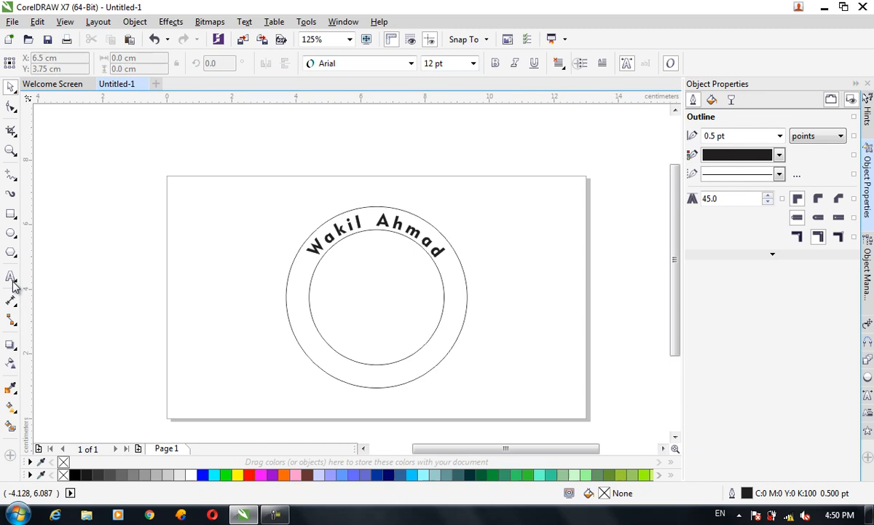
pyautogui.click(363, 142)
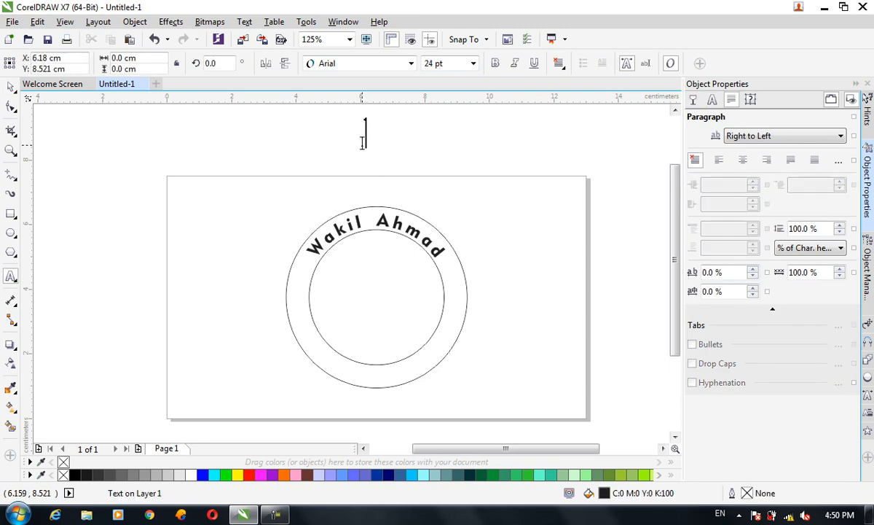
pyautogui.write('Photo')
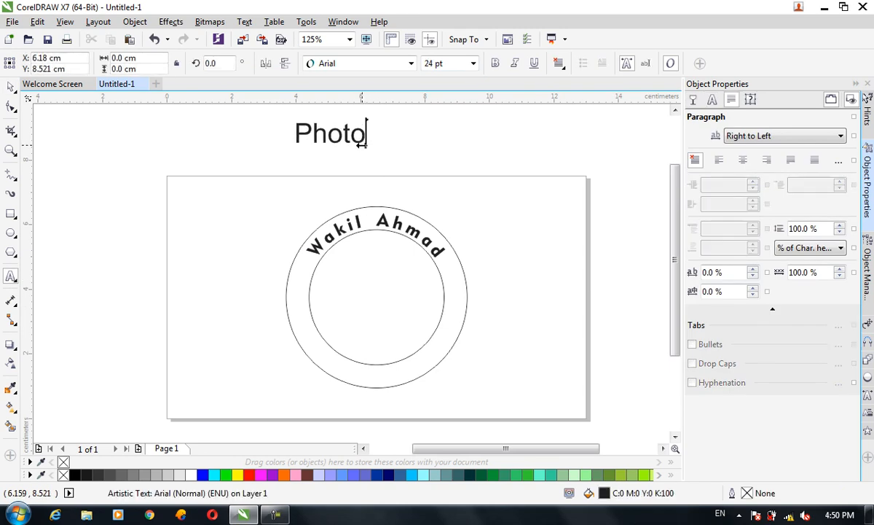
pyautogui.write('graphy')
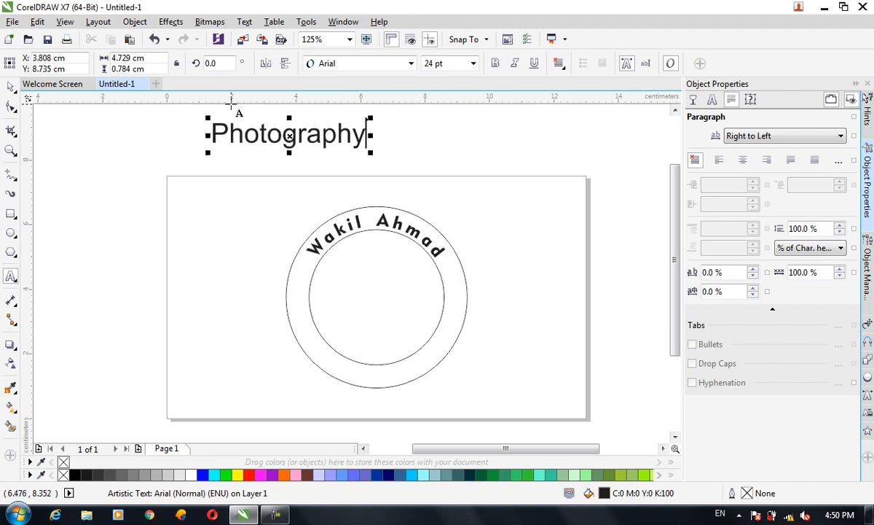
pyautogui.click(10, 85)
# Step: Set the Photography text's font to Geometr415 Blk BT and its size to 16 pt
pyautogui.click(384, 64)
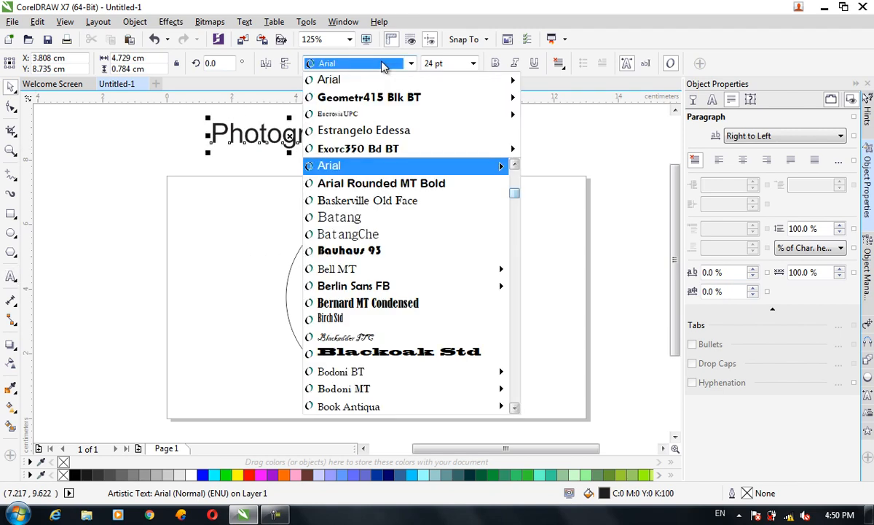
pyautogui.moveTo(370, 96)
pyautogui.click(540, 139)
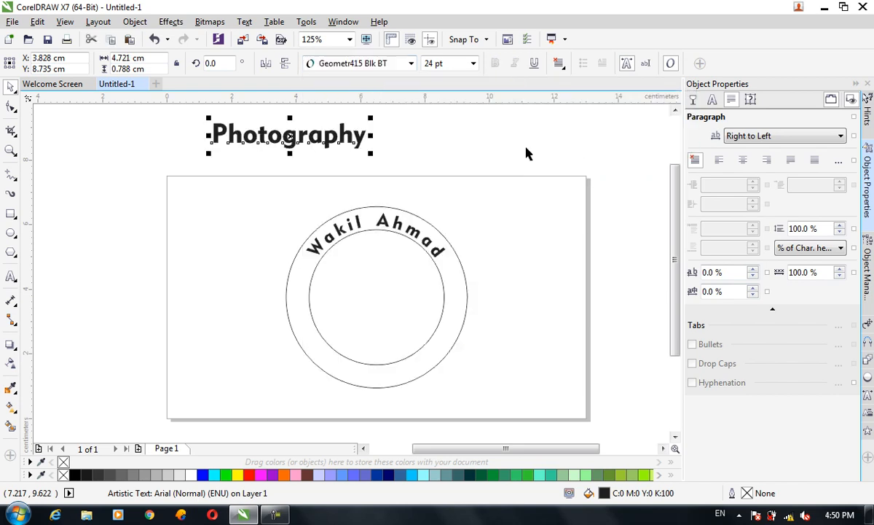
pyautogui.click(428, 67)
pyautogui.write('16')
pyautogui.press('Return')
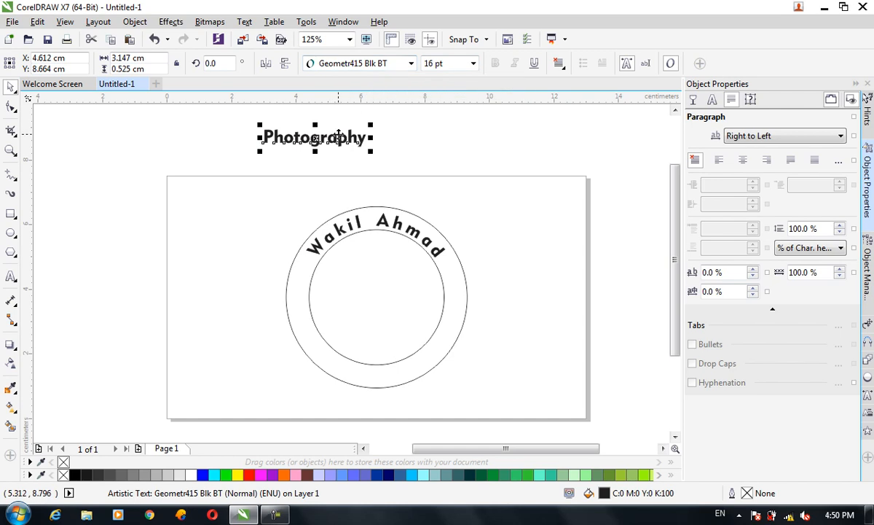
# Step: Set the Photography text's character spacing to 60% and word spacing to 270%, and place it just above the circles
pyautogui.moveTo(339, 135); pyautogui.dragTo(384, 165)
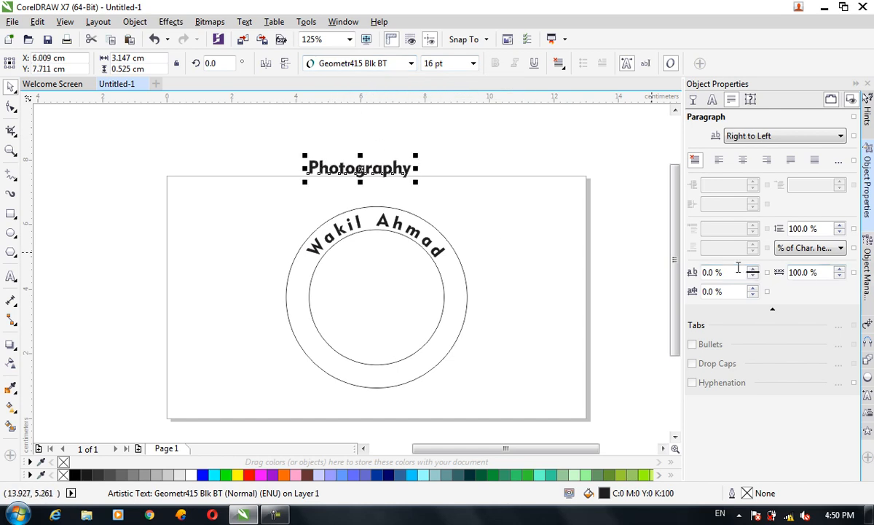
pyautogui.click(348, 230)
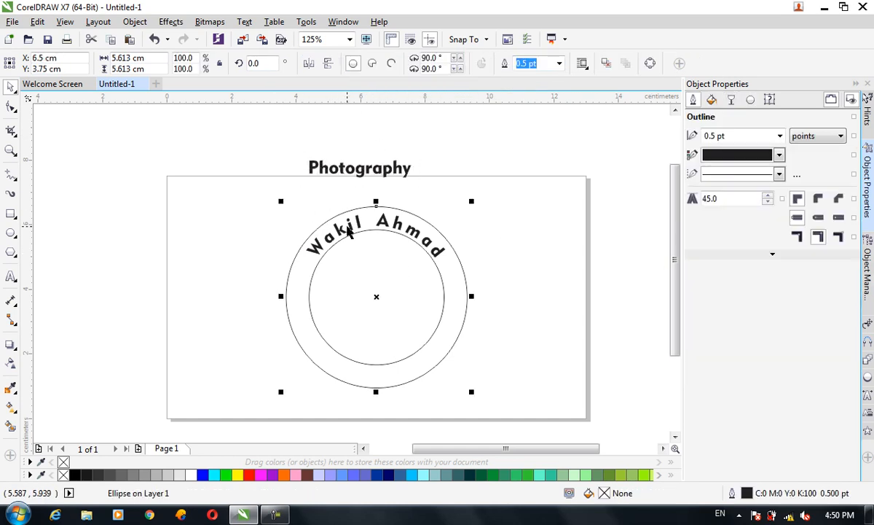
pyautogui.click(314, 228)
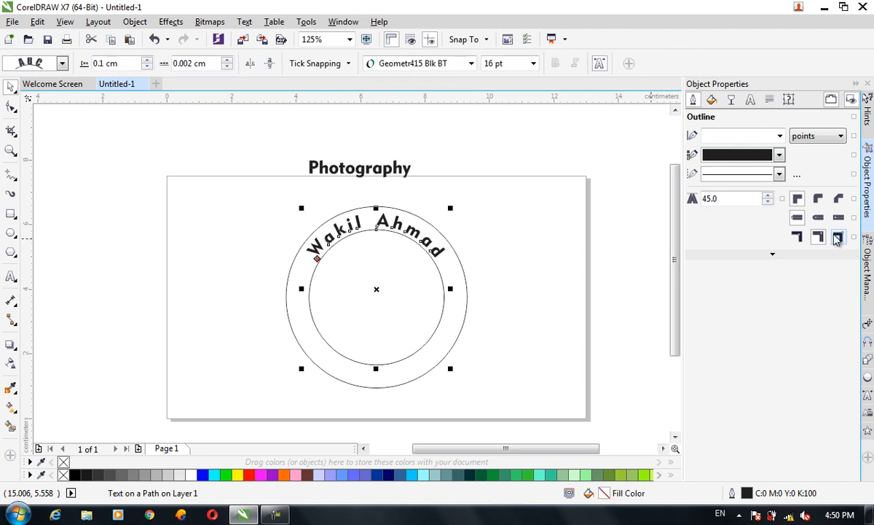
pyautogui.click(769, 99)
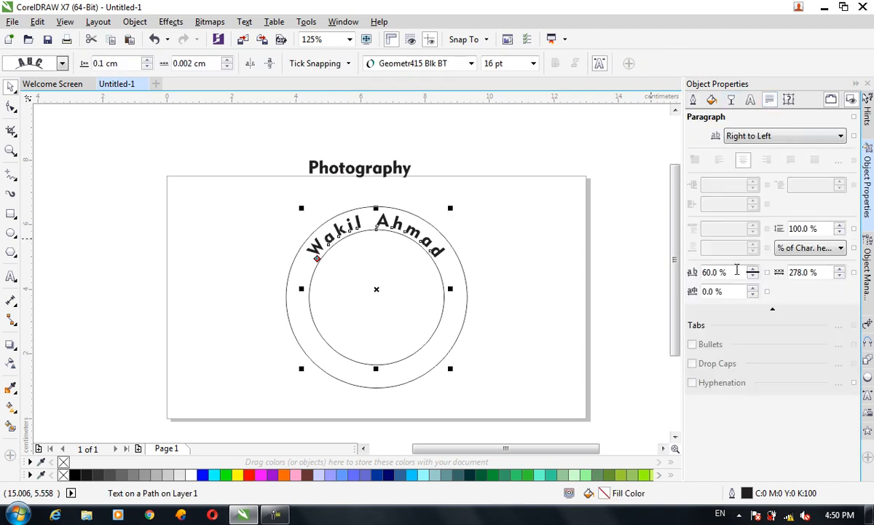
pyautogui.click(390, 169)
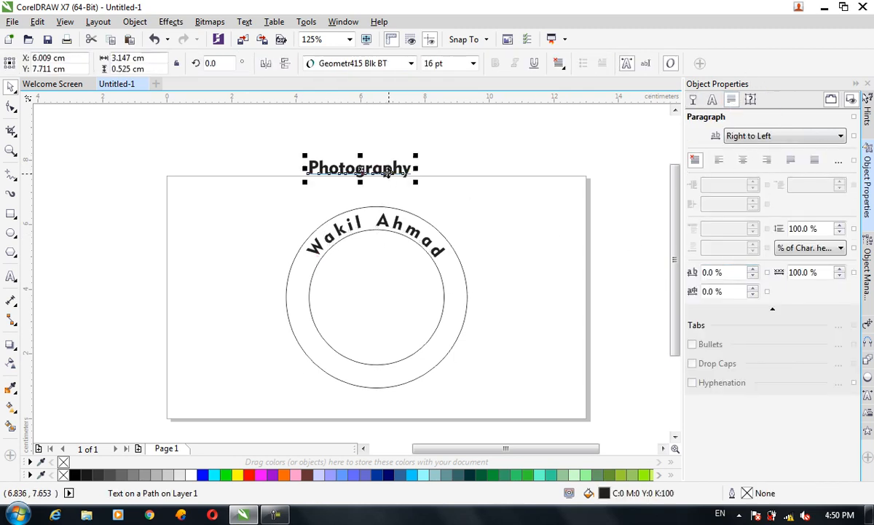
pyautogui.doubleClick(808, 271)
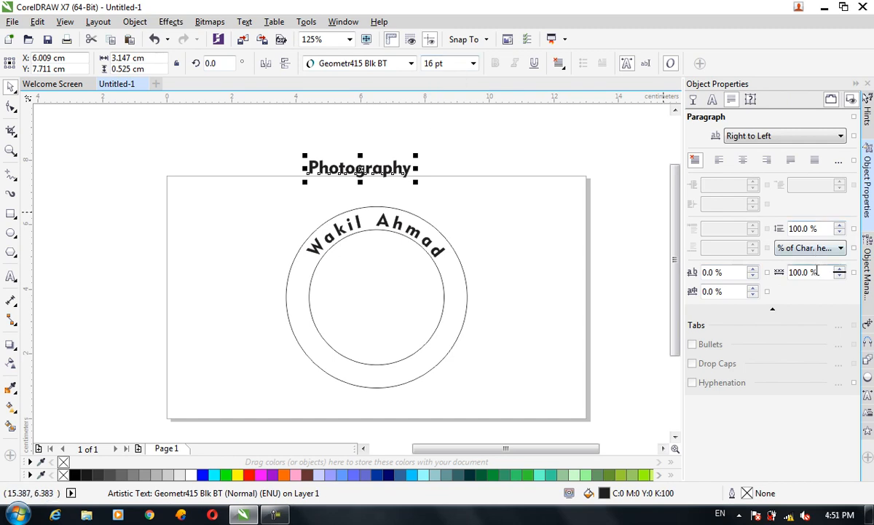
pyautogui.write('270')
pyautogui.press('Tab')
pyautogui.press('Return')
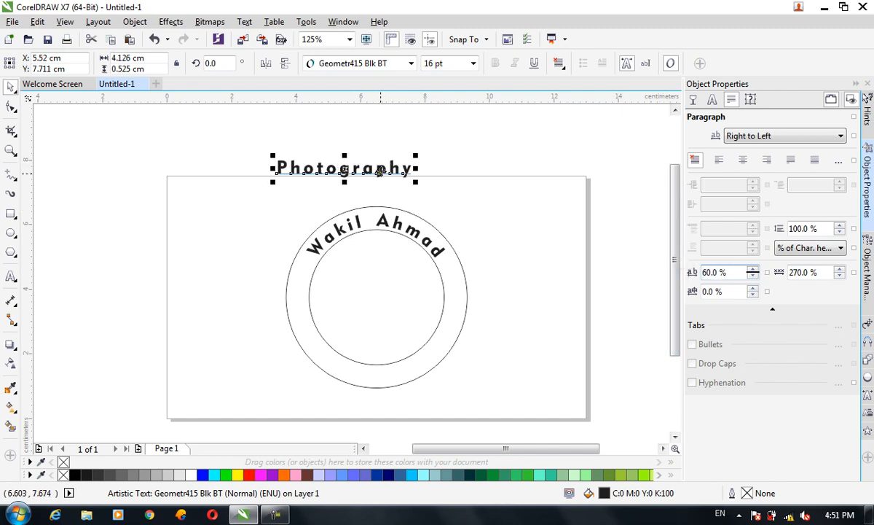
pyautogui.moveTo(380, 170); pyautogui.dragTo(404, 181)
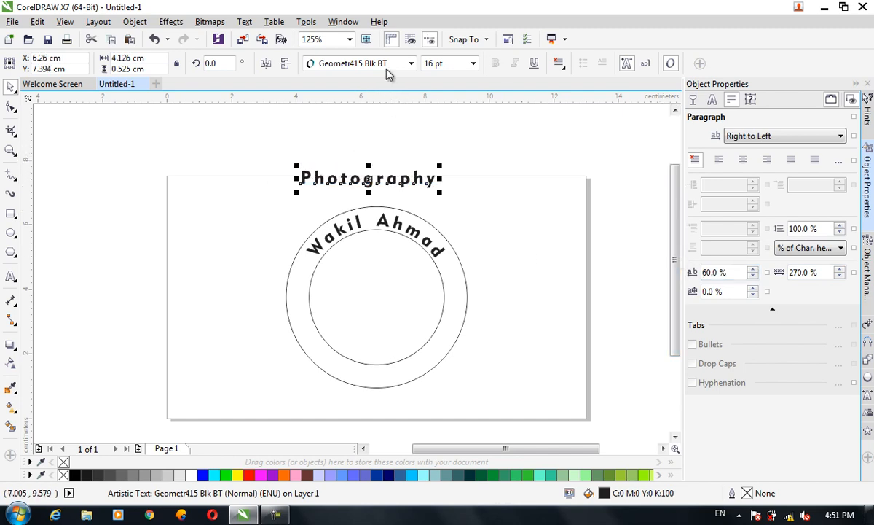
# Step: Fit the Photography text to the bottom of the outer circle at -0.405 cm from the path, and mirror it vertically and horizontally
pyautogui.click(246, 22)
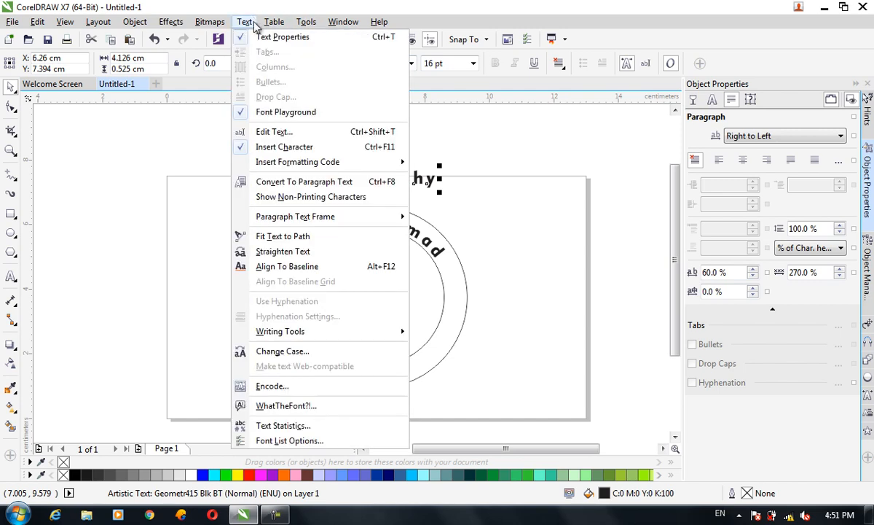
pyautogui.click(288, 236)
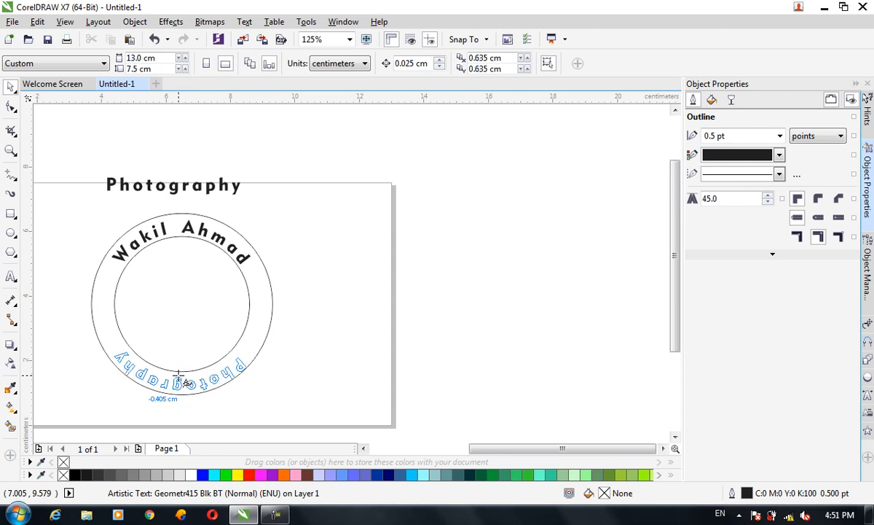
pyautogui.click(184, 377)
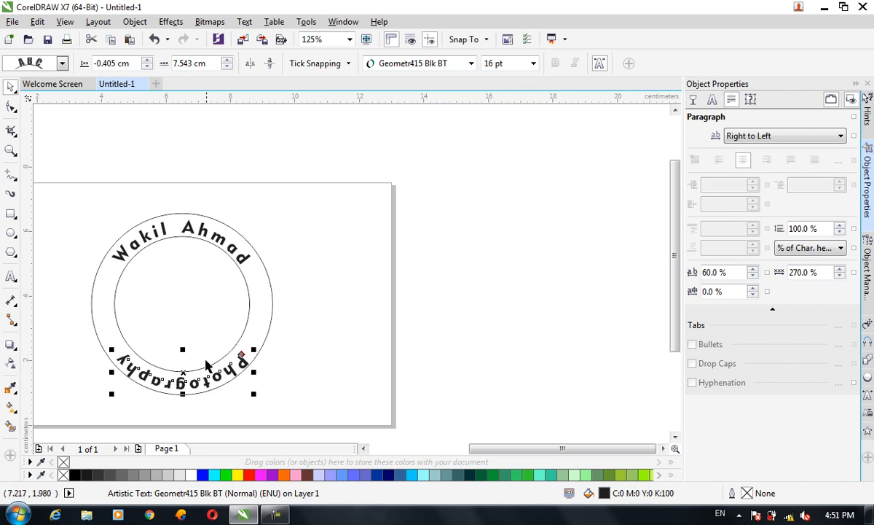
pyautogui.click(270, 64)
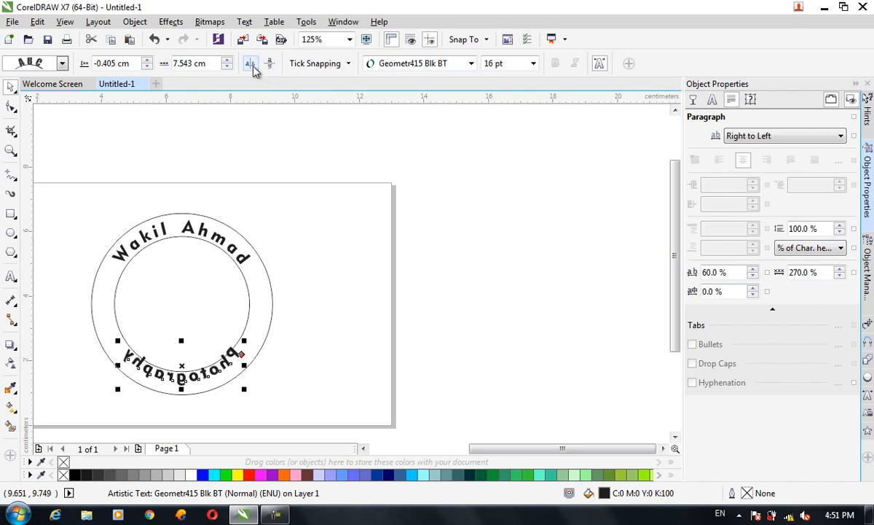
pyautogui.click(251, 65)
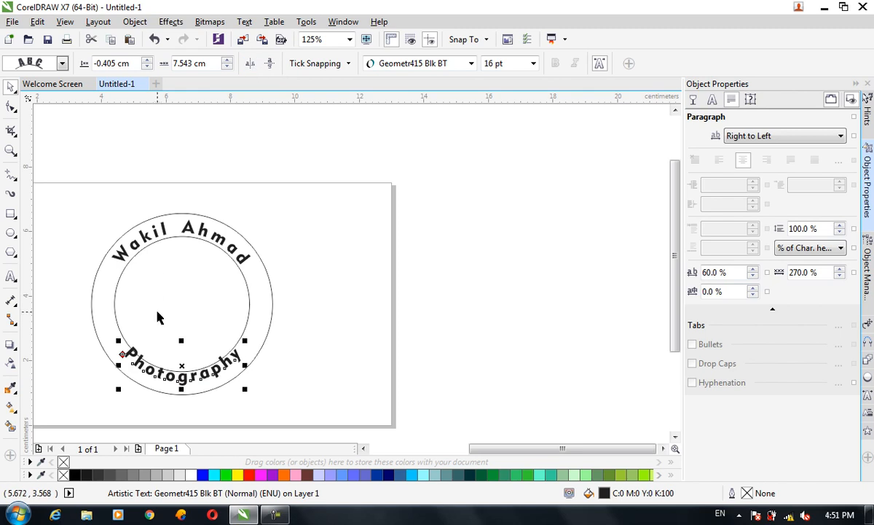
# Step: Set the Photography text's distance from the path to -0.205 cm and its offset along the path to 8.243 cm
pyautogui.click(146, 61)
pyautogui.click(146, 62)
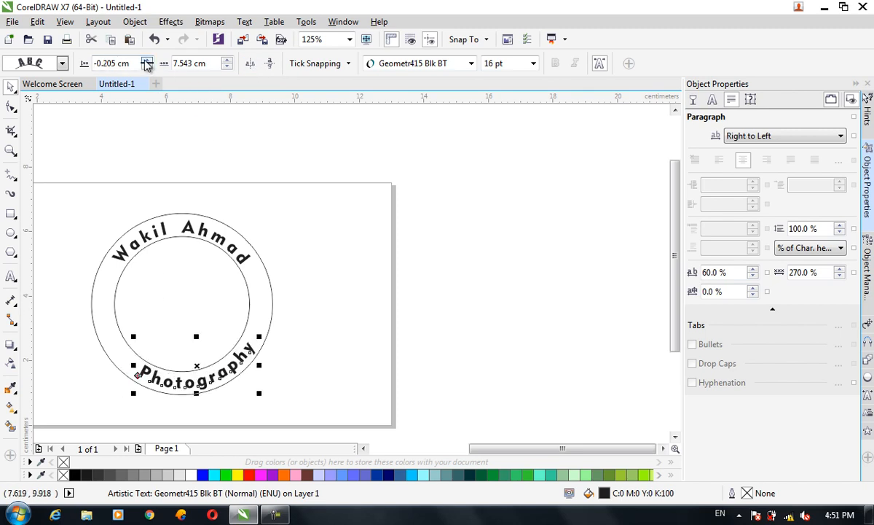
pyautogui.click(227, 67)
pyautogui.click(227, 66)
pyautogui.click(226, 66)
pyautogui.click(226, 66)
pyautogui.click(227, 66)
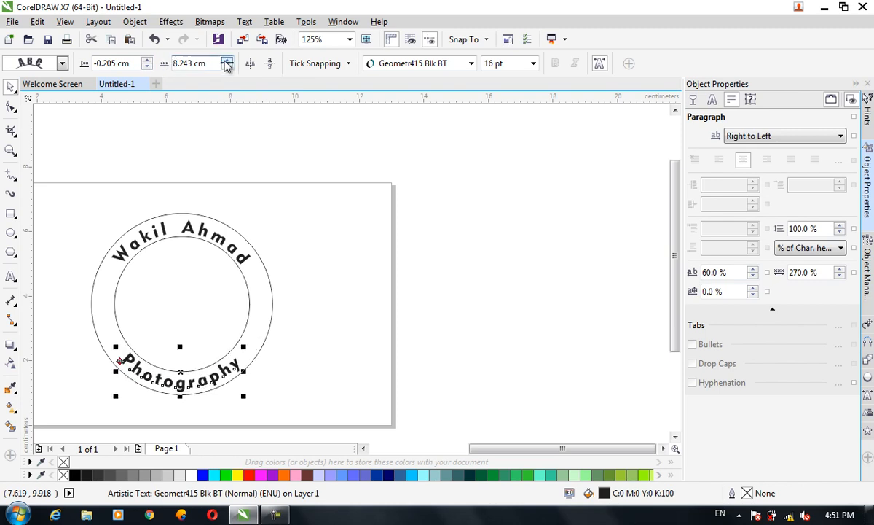
pyautogui.click(345, 312)
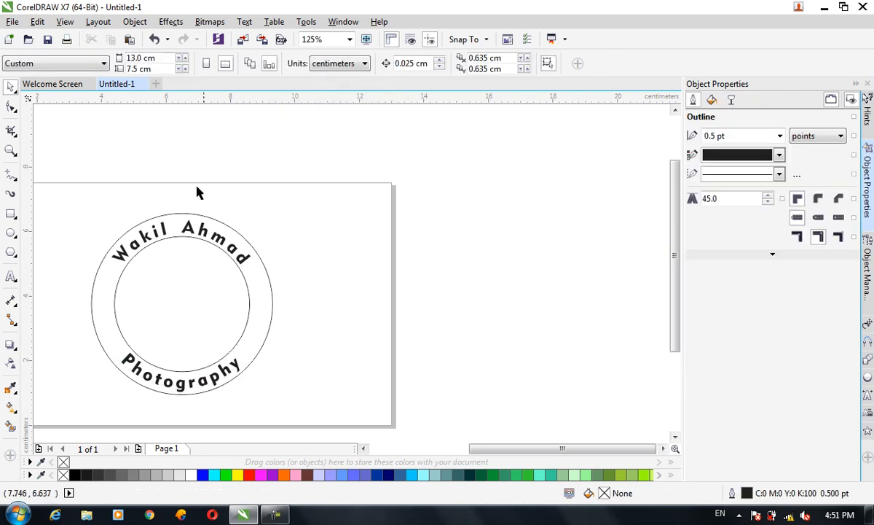
# Step: Group the two circles and both curved texts
pyautogui.moveTo(386, 167); pyautogui.dragTo(142, 413)
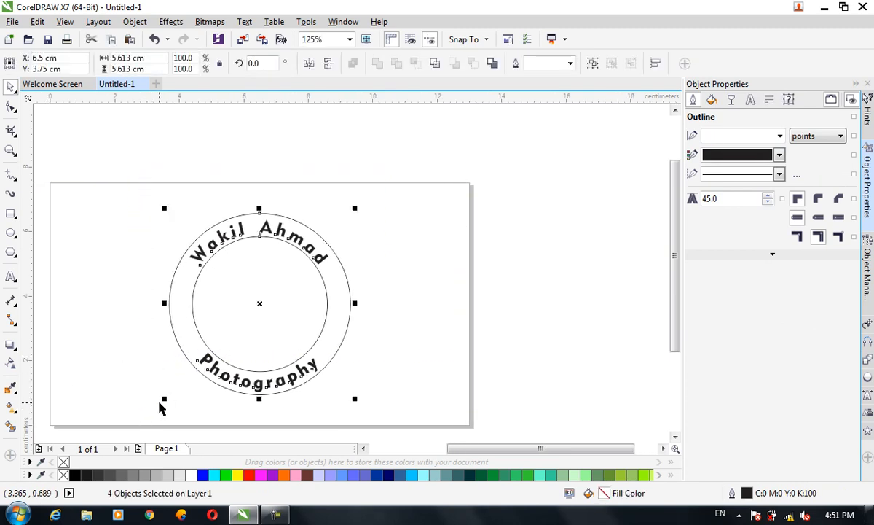
pyautogui.hotkey('ctrl', 'g')
pyautogui.click(459, 367)
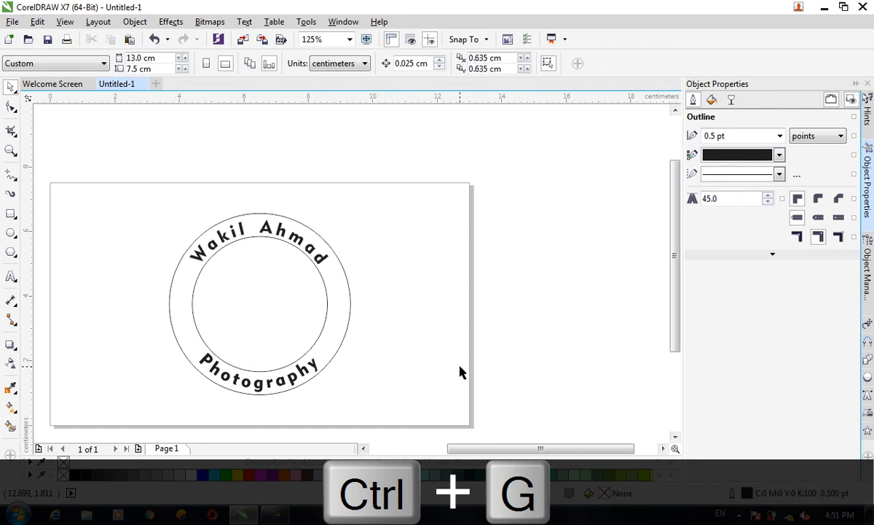
pyautogui.scroll(1, 153, 314)
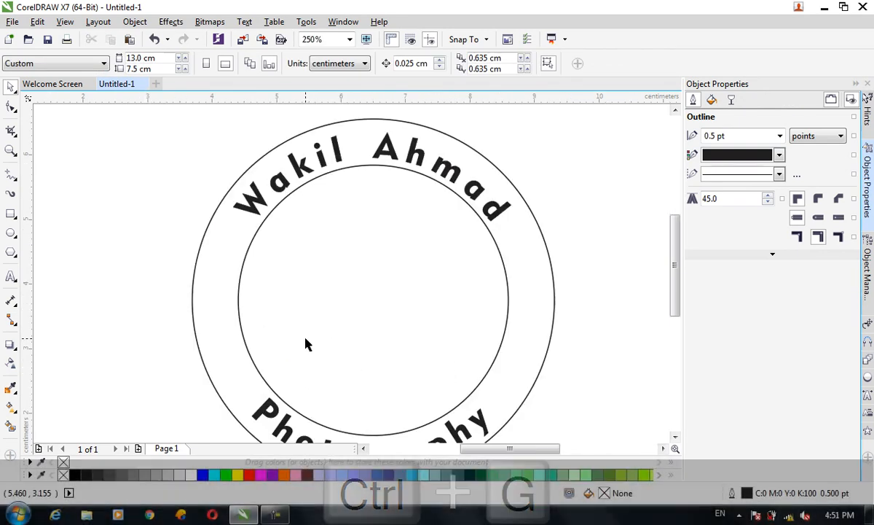
# Step: Draw a freehand mountain ridge about 3.7 cm wide and 1.5 cm high across the inner circle
pyautogui.click(9, 176)
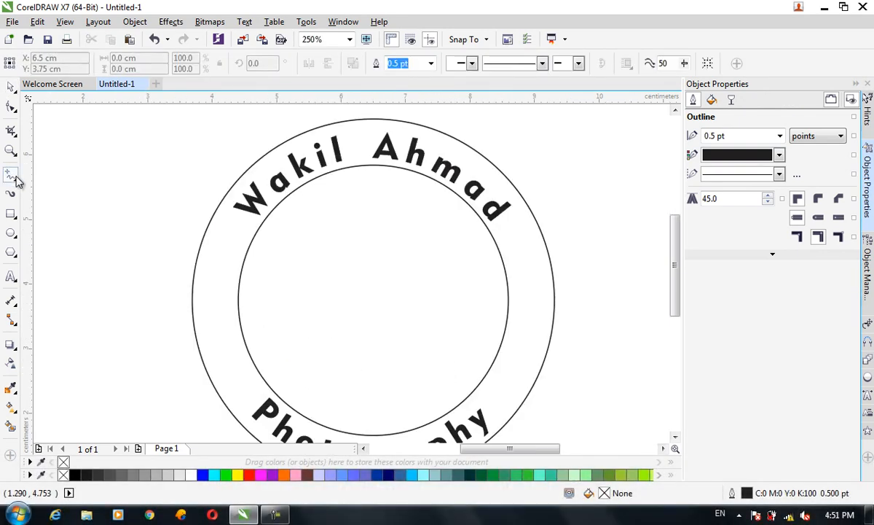
pyautogui.click(16, 180)
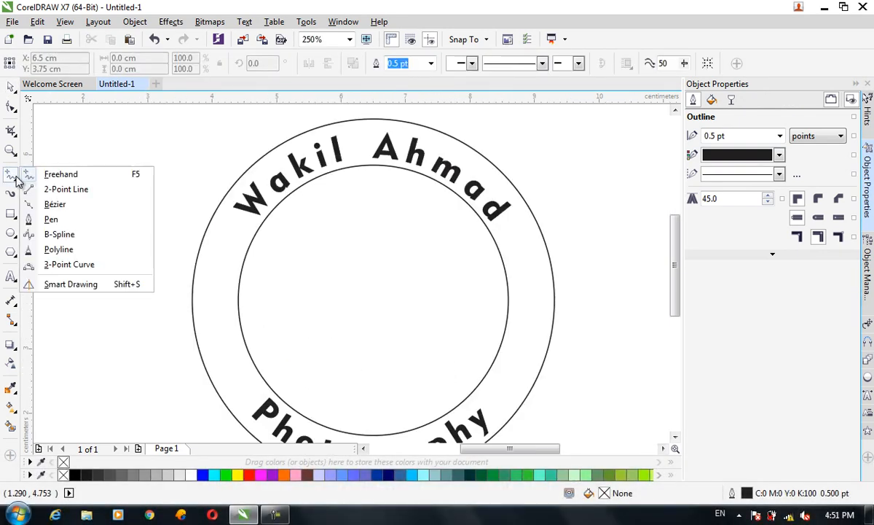
pyautogui.click(59, 177)
pyautogui.moveTo(256, 332)
pyautogui.mouseDown()
pyautogui.moveTo(304, 288)
pyautogui.moveTo(322, 257)
pyautogui.moveTo(354, 293)
pyautogui.moveTo(396, 295)
pyautogui.moveTo(428, 244)
pyautogui.moveTo(437, 248)
pyautogui.mouseUp()
pyautogui.hotkey('ctrl', 'z')
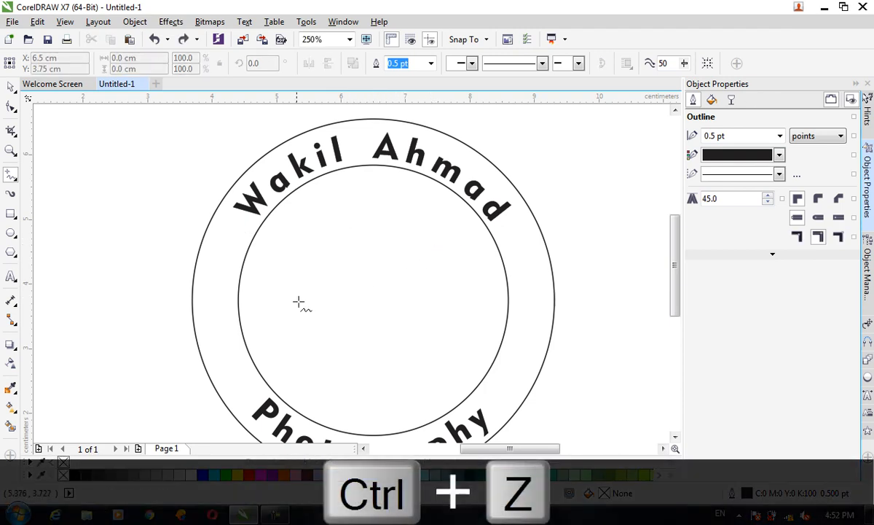
pyautogui.moveTo(263, 328)
pyautogui.mouseDown()
pyautogui.moveTo(297, 295)
pyautogui.moveTo(309, 263)
pyautogui.moveTo(320, 277)
pyautogui.moveTo(353, 236)
pyautogui.moveTo(404, 293)
pyautogui.moveTo(438, 282)
pyautogui.moveTo(465, 310)
pyautogui.moveTo(499, 305)
pyautogui.mouseUp()
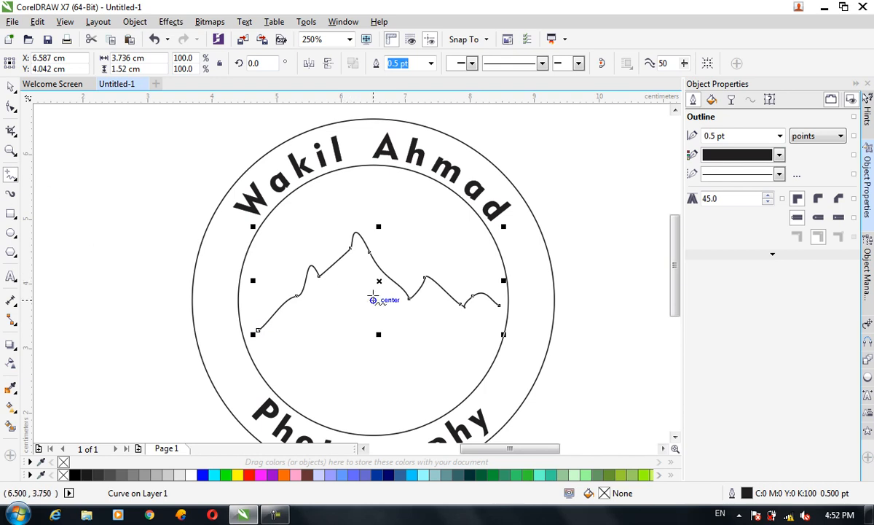
# Step: Add short freehand shading strokes beneath the peaks of the mountain ridge
pyautogui.moveTo(362, 272)
pyautogui.mouseDown()
pyautogui.moveTo(381, 298)
pyautogui.moveTo(342, 286)
pyautogui.moveTo(328, 300)
pyautogui.moveTo(380, 297)
pyautogui.moveTo(442, 312)
pyautogui.mouseUp()
pyautogui.hotkey('ctrl', 'z')
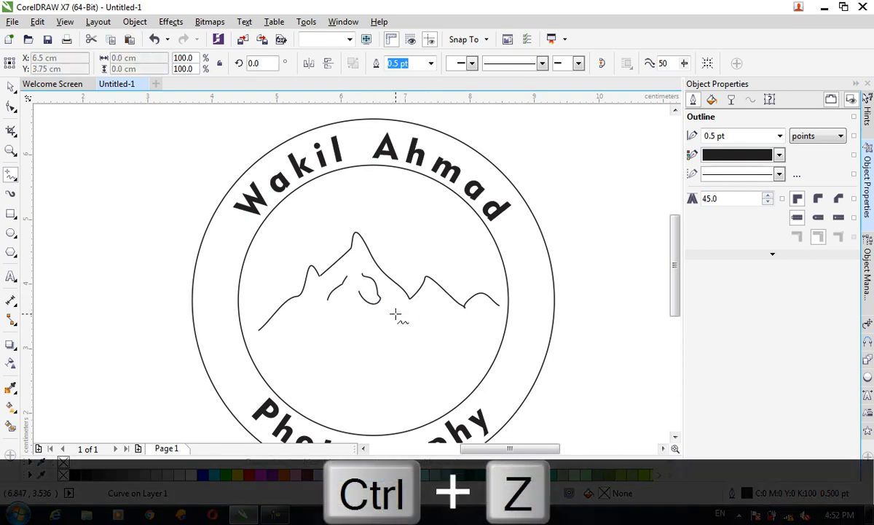
pyautogui.hotkey('ctrl', 'z')
pyautogui.moveTo(359, 295); pyautogui.dragTo(362, 311)
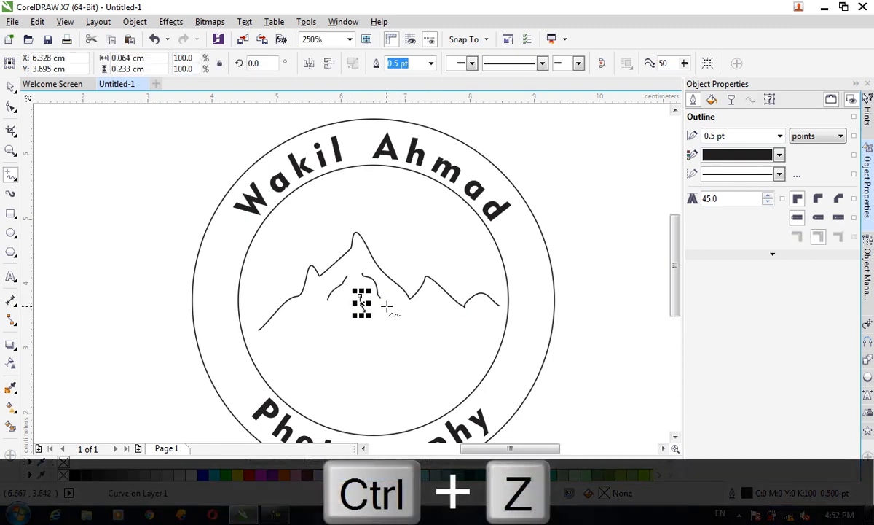
pyautogui.moveTo(438, 303); pyautogui.dragTo(442, 314)
pyautogui.moveTo(310, 306)
pyautogui.mouseDown()
pyautogui.moveTo(297, 319)
pyautogui.moveTo(326, 321)
pyautogui.mouseUp()
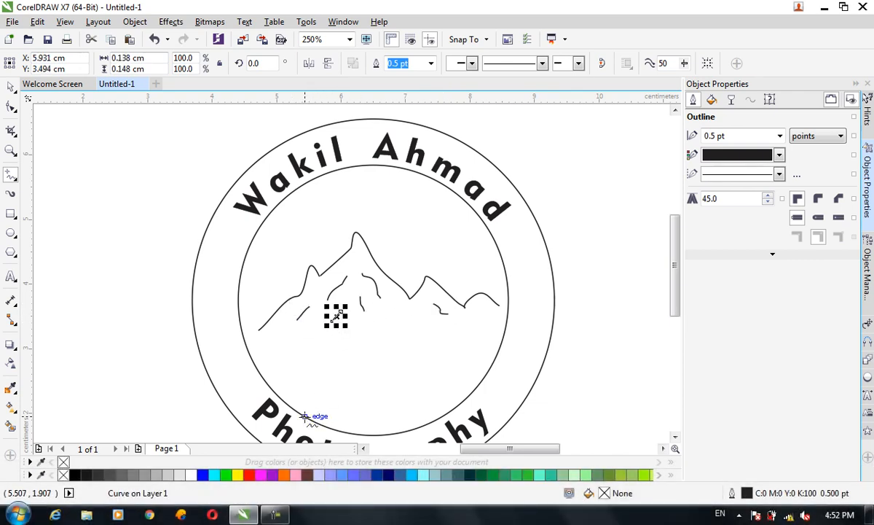
# Step: Draw a sun circle about 0.45 cm in diameter just above and right of the highest peak
pyautogui.click(11, 231)
pyautogui.moveTo(360, 225); pyautogui.dragTo(411, 247)
pyautogui.click(13, 89)
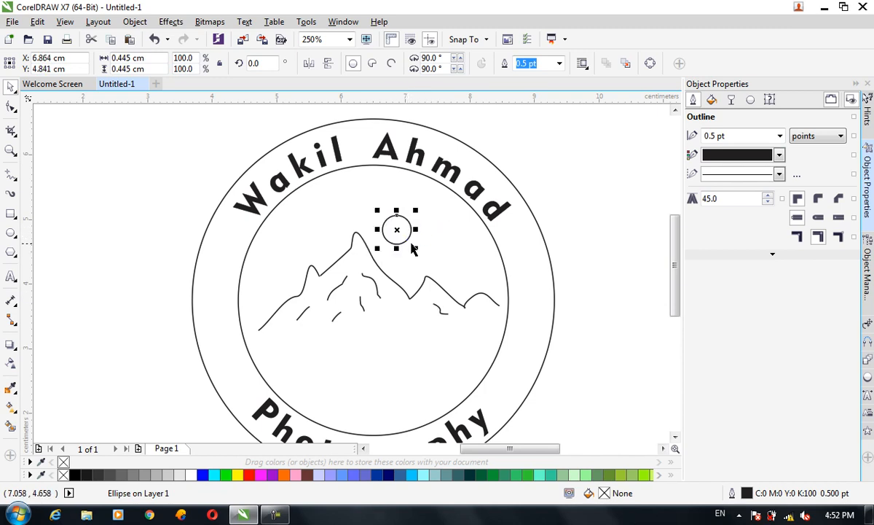
# Step: Draw a horizontal straight ray about 0.41 cm long on the sun's right side, leaving a small gap to the circle
pyautogui.click(11, 173)
pyautogui.click(58, 190)
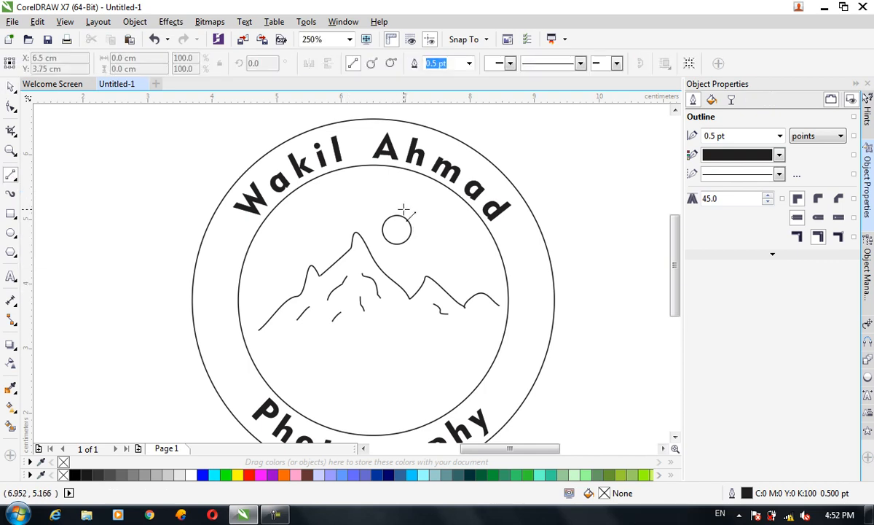
pyautogui.moveTo(408, 208); pyautogui.dragTo(421, 195)
pyautogui.hotkey('ctrl', 'z')
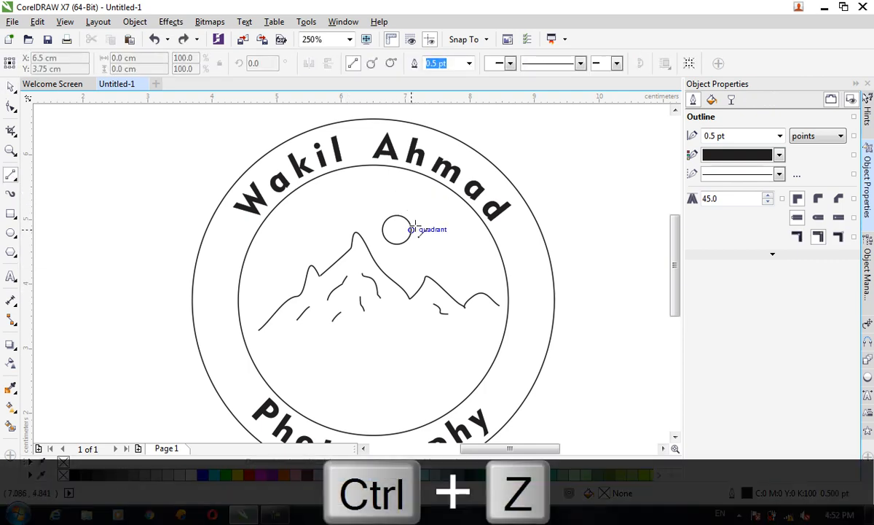
pyautogui.moveTo(411, 230); pyautogui.dragTo(442, 230)
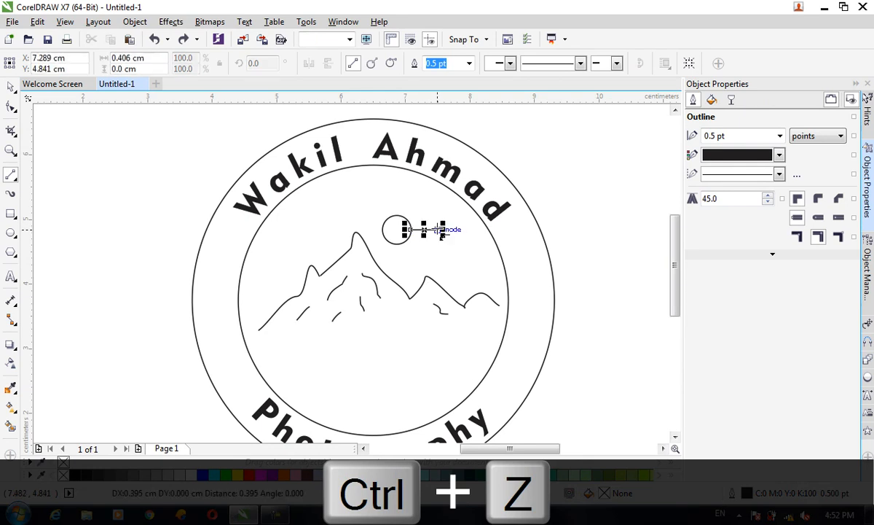
pyautogui.click(11, 86)
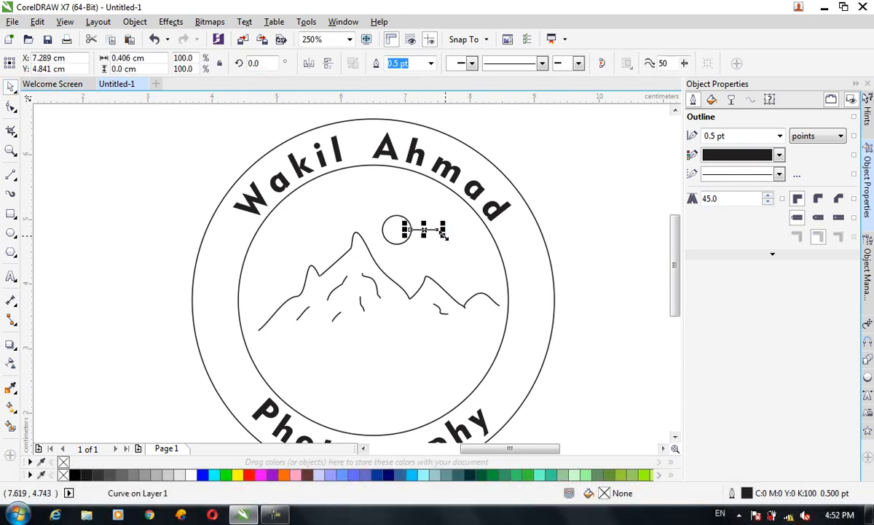
pyautogui.moveTo(431, 229); pyautogui.dragTo(437, 230)
# Step: Copy the ray to the opposite side of the sun and select both horizontal rays
pyautogui.hotkey('ctrl', 'c')
pyautogui.hotkey('ctrl', 'v')
pyautogui.moveTo(435, 230); pyautogui.dragTo(368, 231)
pyautogui.keyDown('shift'); pyautogui.click(436, 231); pyautogui.keyUp('shift')
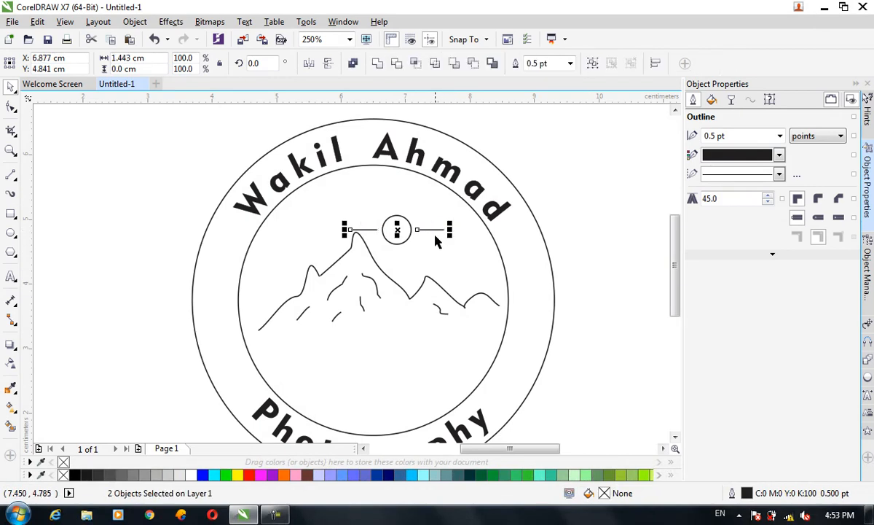
# Step: Duplicate the two horizontal rays and rotate the copies 90 degrees about the sun
pyautogui.hotkey('ctrl', 'c')
pyautogui.hotkey('ctrl', 'v')
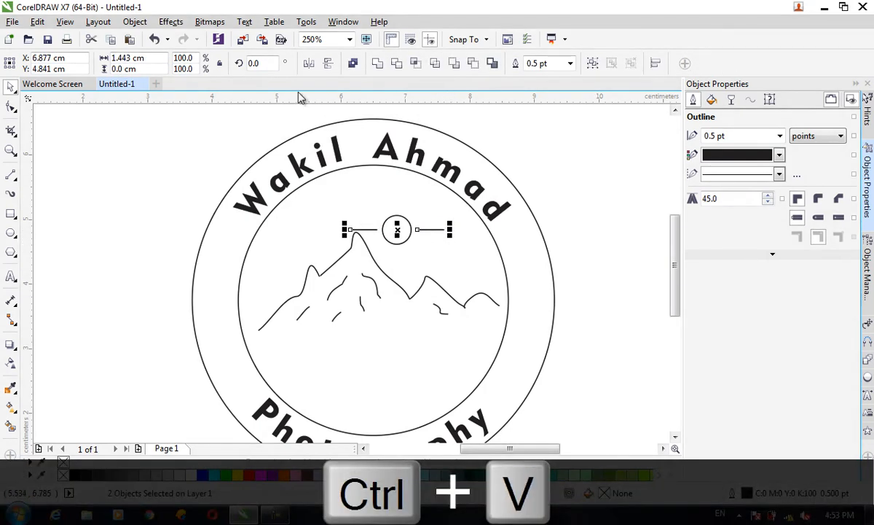
pyautogui.click(247, 63)
pyautogui.write('90')
pyautogui.press('Return')
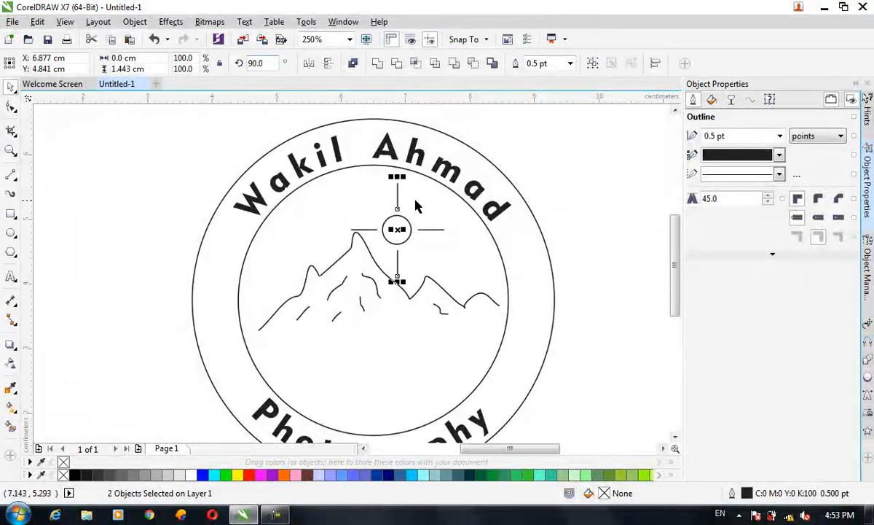
# Step: Duplicate the vertical ray pair and set the copy's rotation angle to 45 degrees
pyautogui.hotkey('ctrl', 'c')
pyautogui.hotkey('ctrl', 'v')
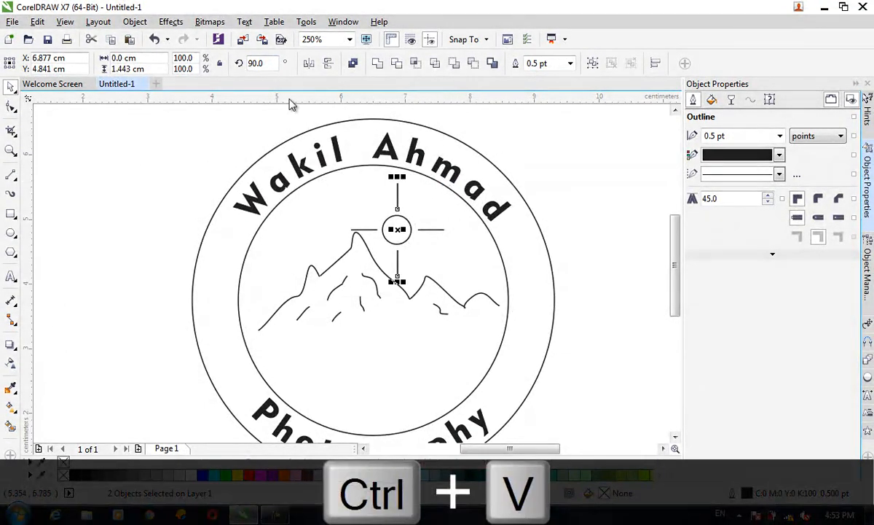
pyautogui.click(262, 64)
pyautogui.write('45')
pyautogui.press('Return')
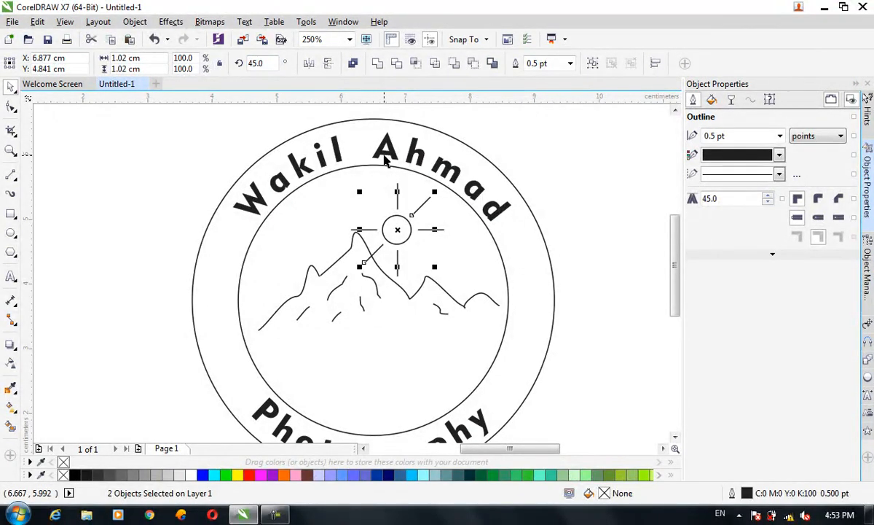
# Step: Duplicate the diagonal ray pair and set the copy's rotation angle to 130 degrees to complete the sun's rays
pyautogui.hotkey('ctrl', 'c')
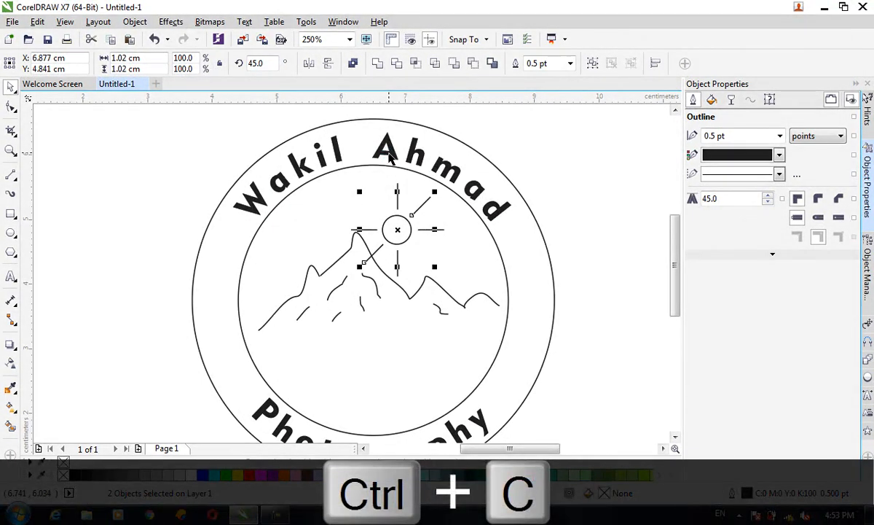
pyautogui.hotkey('ctrl', 'v')
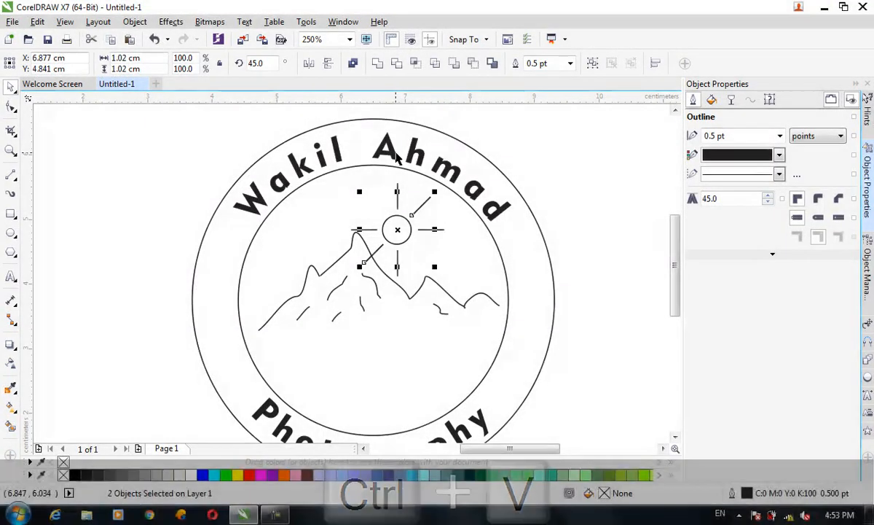
pyautogui.doubleClick(255, 63)
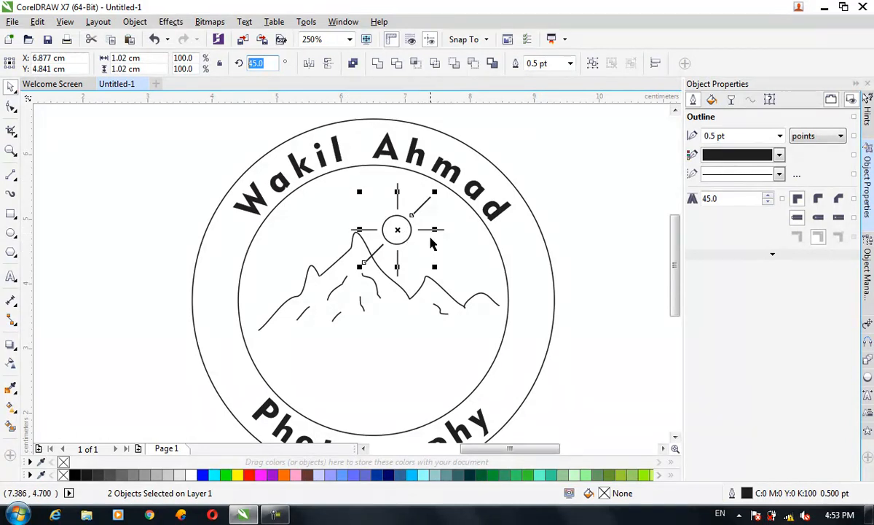
pyautogui.write('20')
pyautogui.press('Return')
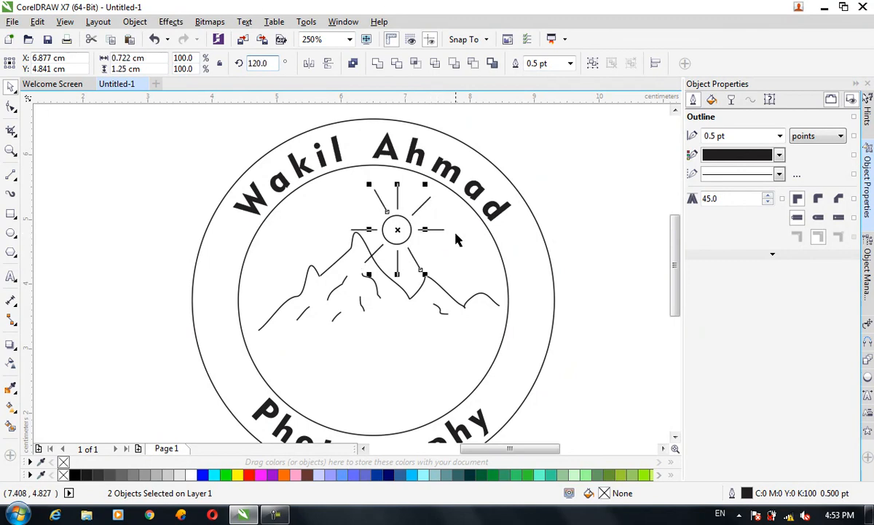
pyautogui.doubleClick(255, 64)
pyautogui.write('130')
pyautogui.press('Return')
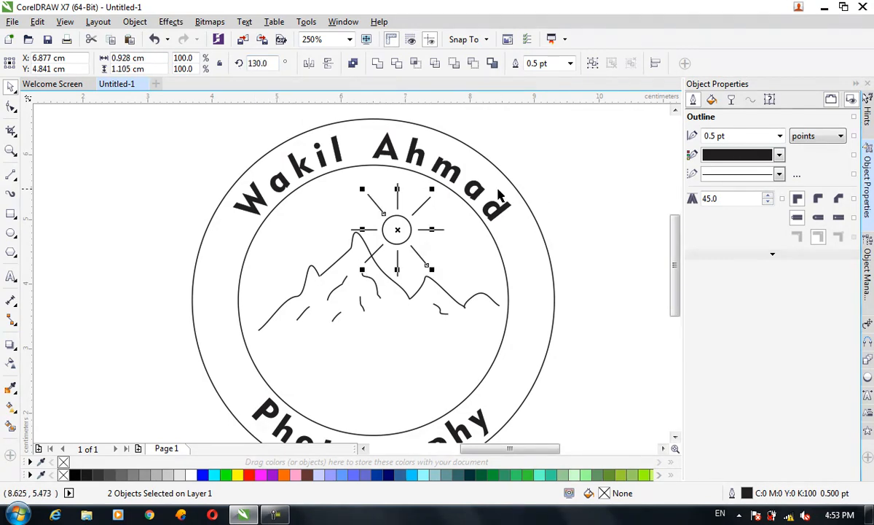
pyautogui.click(498, 224)
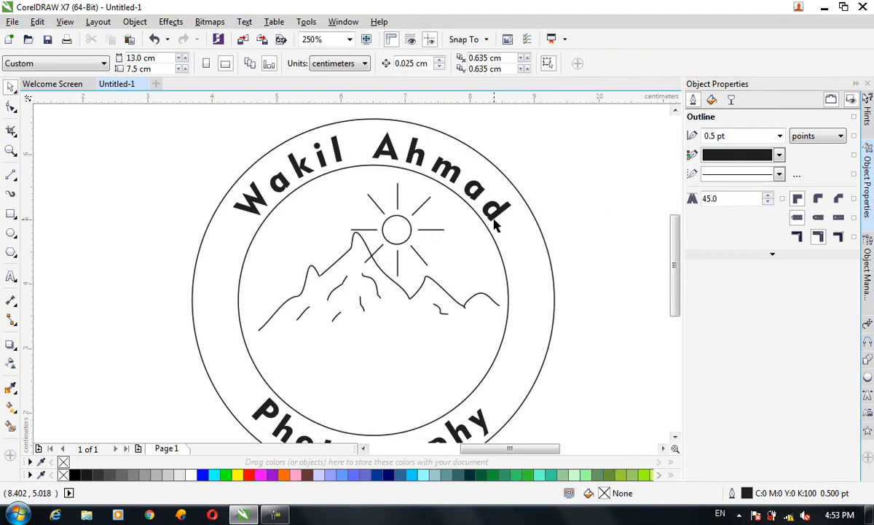
# Step: Group the sun circle with its rays, scale the group to about 78%, and place it just right of the highest peak
pyautogui.moveTo(349, 111); pyautogui.dragTo(448, 281)
pyautogui.hotkey('ctrl', 'g')
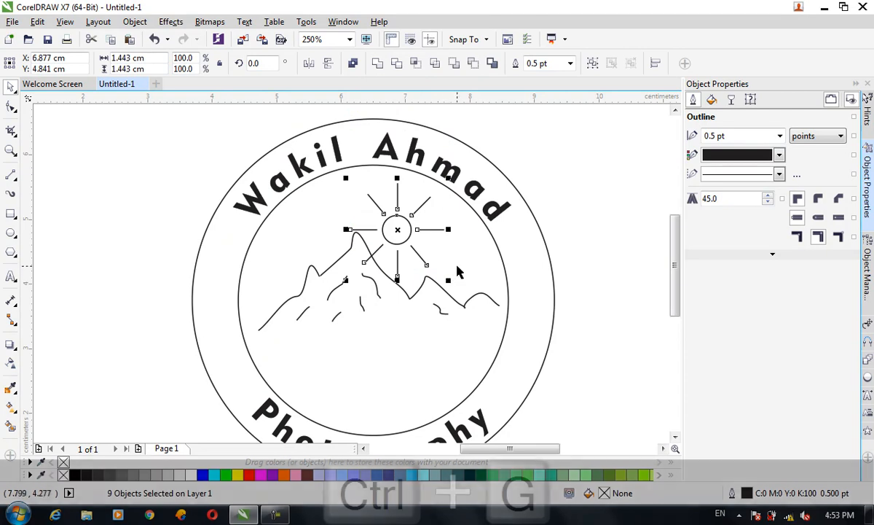
pyautogui.moveTo(408, 227); pyautogui.dragTo(439, 230)
pyautogui.moveTo(477, 281); pyautogui.dragTo(467, 268)
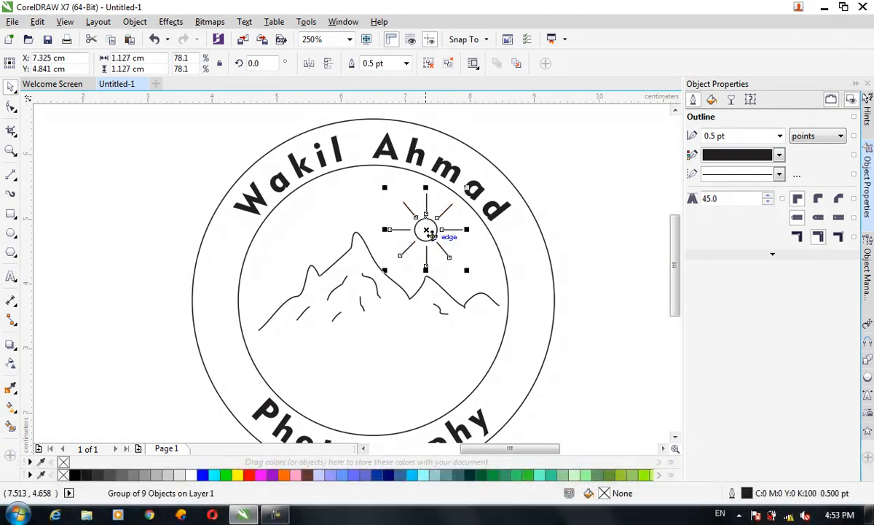
pyautogui.moveTo(421, 229); pyautogui.dragTo(400, 229)
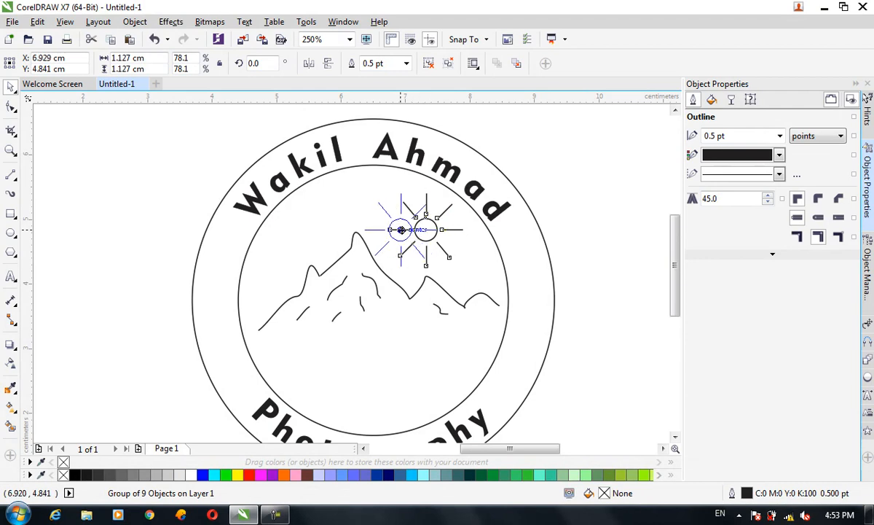
pyautogui.click(620, 267)
# Step: Add the artistic text "WP" in 24 pt Arial outside the page, beside its upper-left corner
pyautogui.scroll(-3, 676, 271)
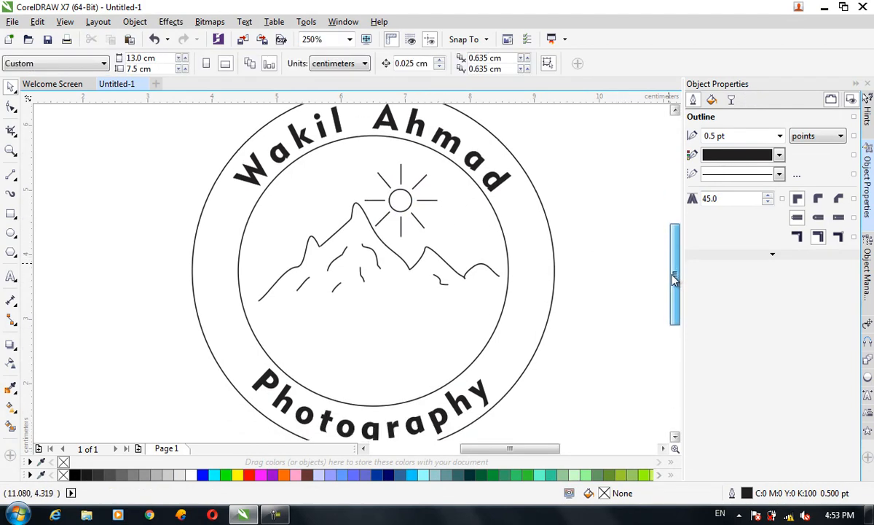
pyautogui.scroll(-2, 342, 255)
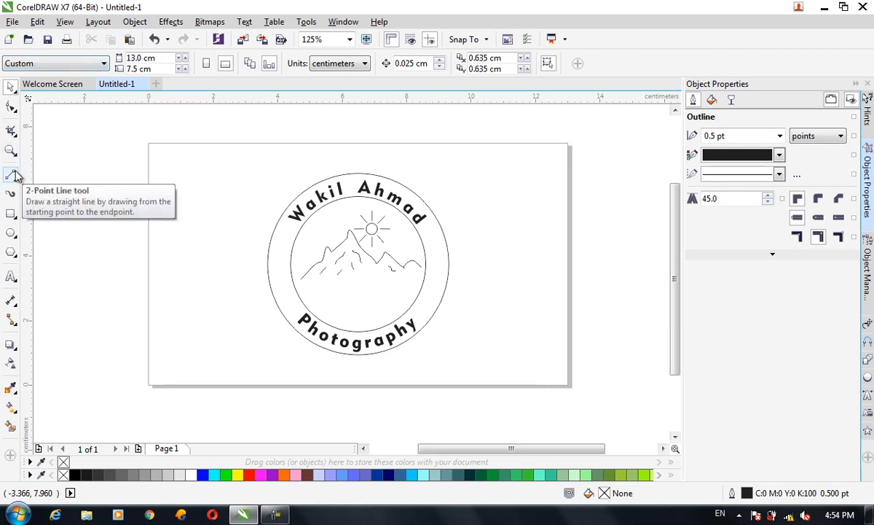
pyautogui.click(11, 275)
pyautogui.click(49, 275)
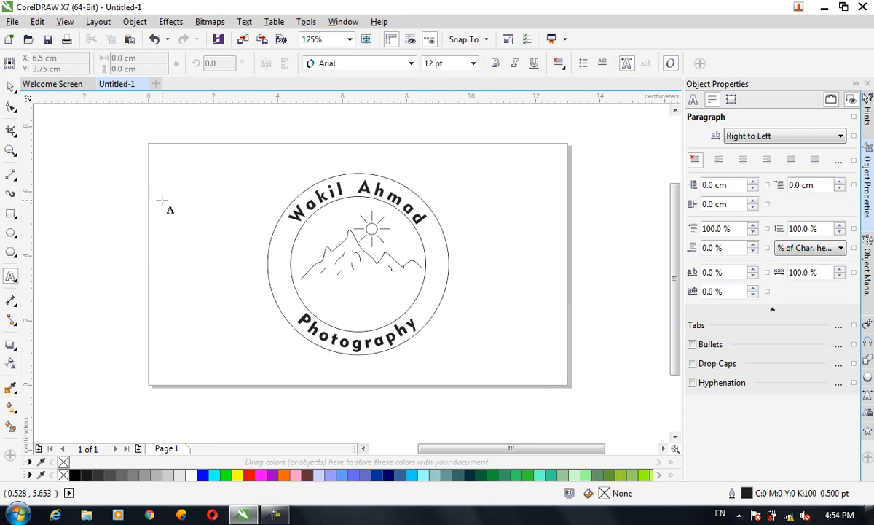
pyautogui.click(108, 190)
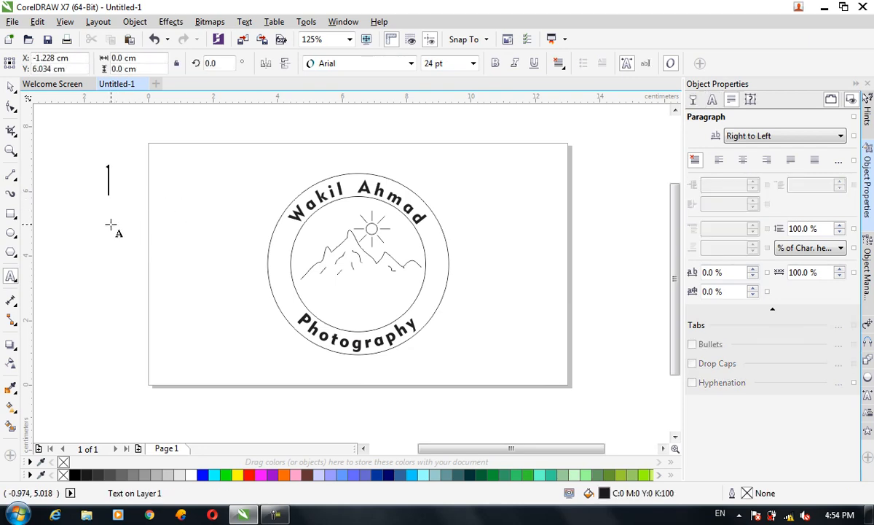
pyautogui.write('WP')
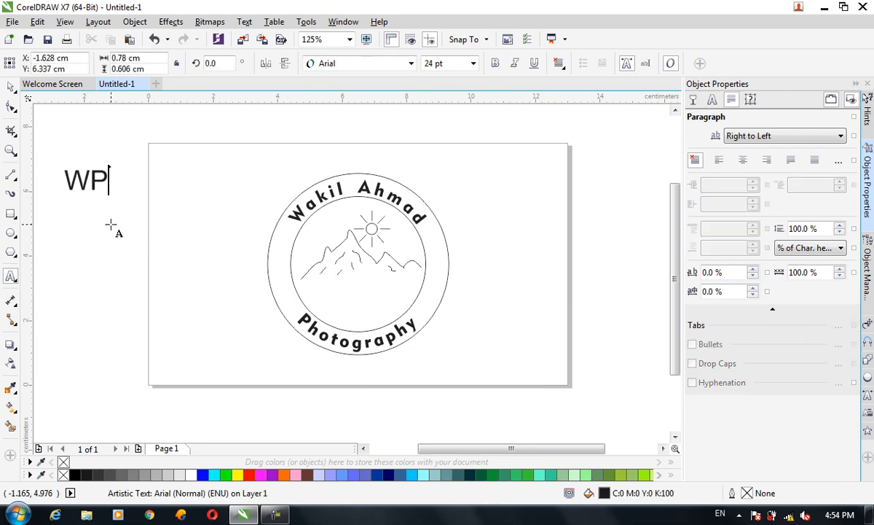
pyautogui.click(11, 86)
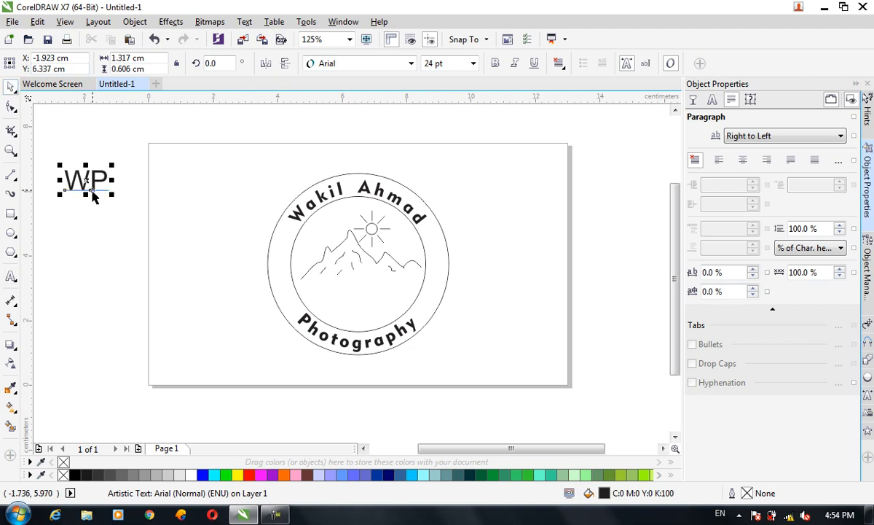
# Step: Enlarge the WP text to about 7.4 cm wide and place it over the page's upper-left corner
pyautogui.moveTo(95, 180); pyautogui.dragTo(150, 238)
pyautogui.scroll(2, 152, 238)
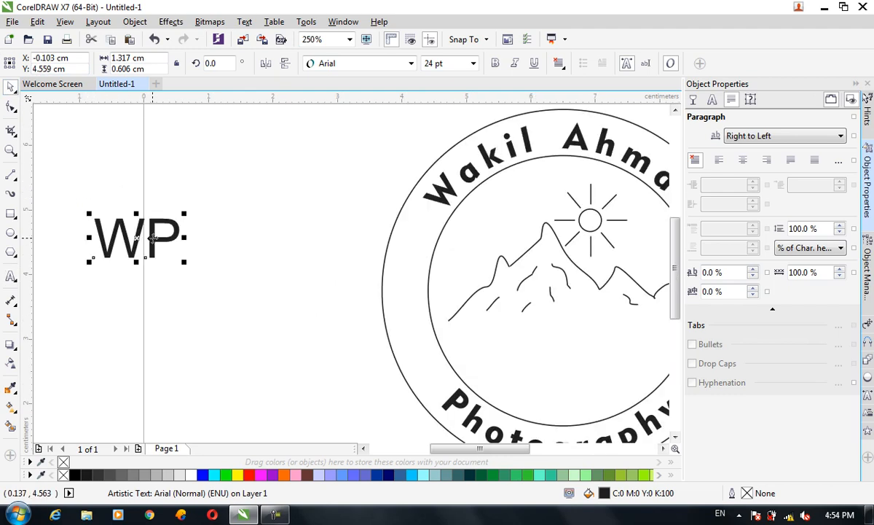
pyautogui.scroll(-2, 152, 237)
pyautogui.click(172, 254)
pyautogui.moveTo(172, 254); pyautogui.dragTo(272, 293)
pyautogui.moveTo(198, 239); pyautogui.dragTo(212, 174)
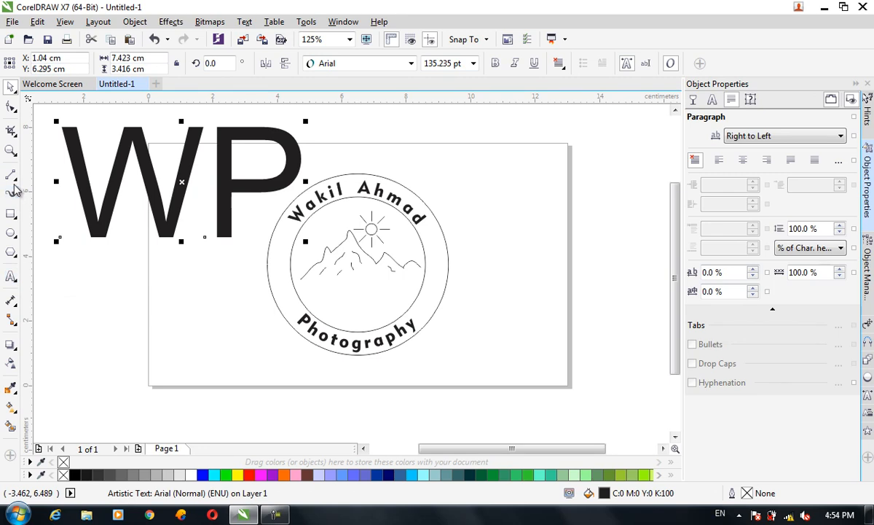
pyautogui.click(13, 178)
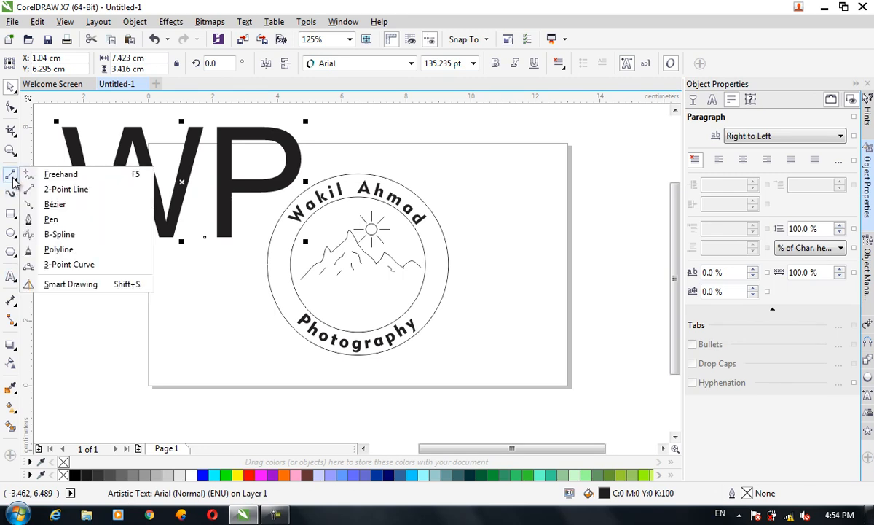
pyautogui.click(60, 205)
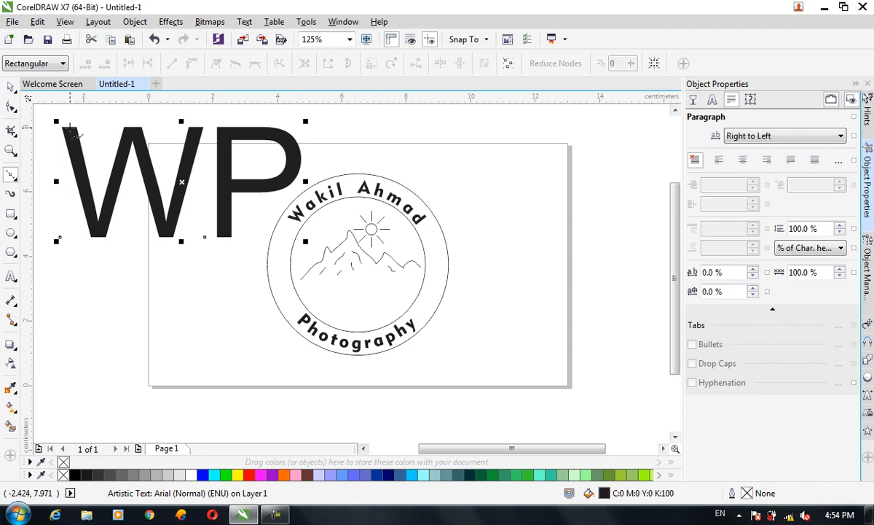
pyautogui.click(69, 129)
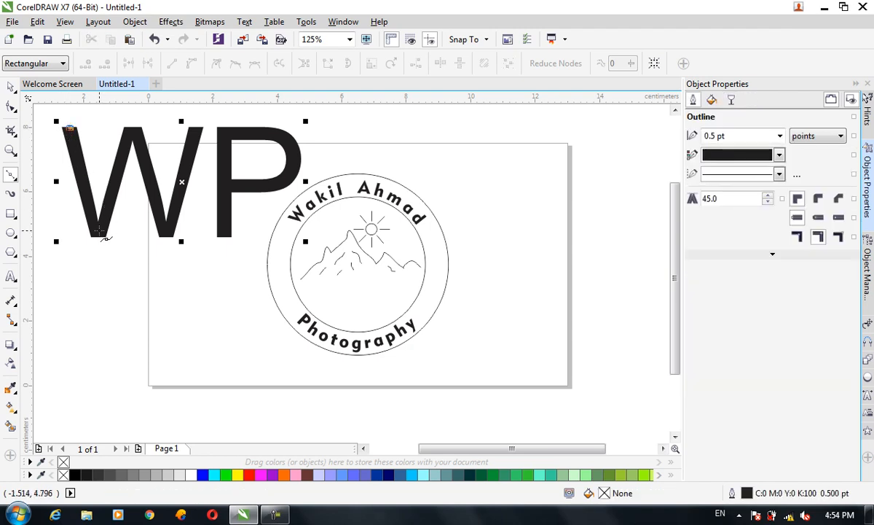
pyautogui.click(102, 235)
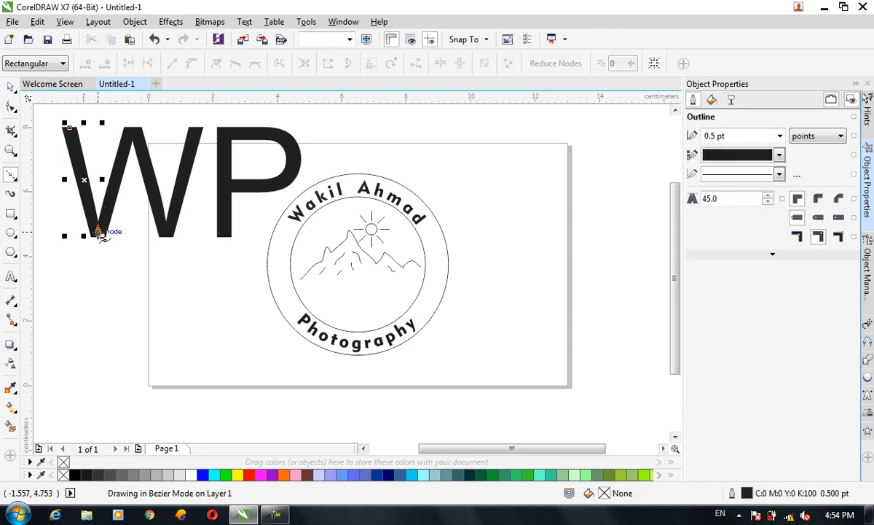
pyautogui.click(12, 89)
pyautogui.hotkey('ctrl', 'z')
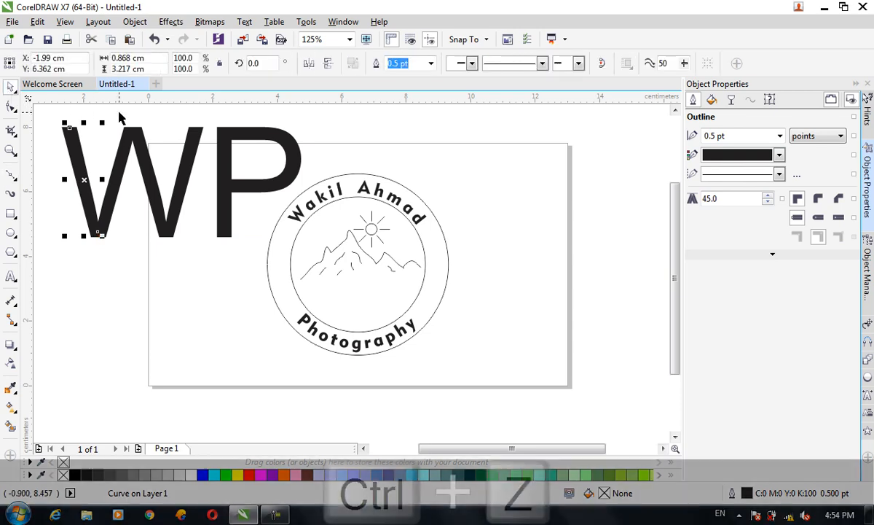
pyautogui.click(122, 137)
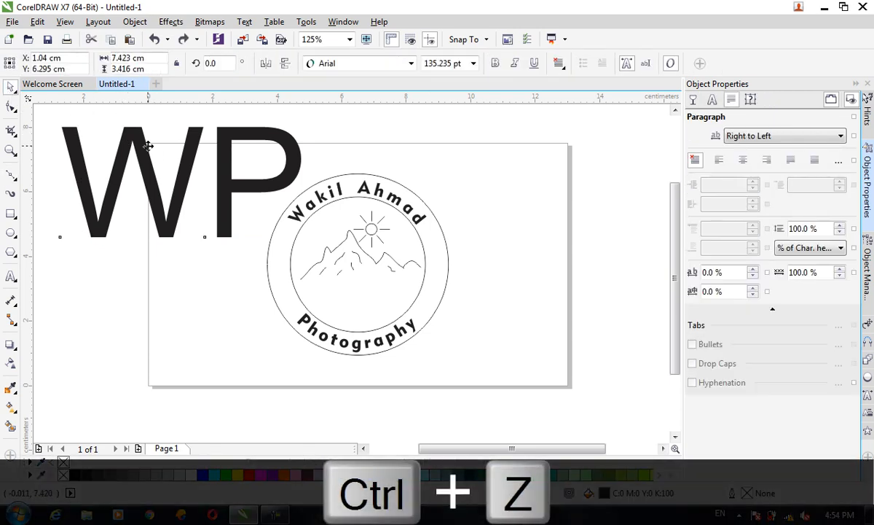
pyautogui.click(143, 146)
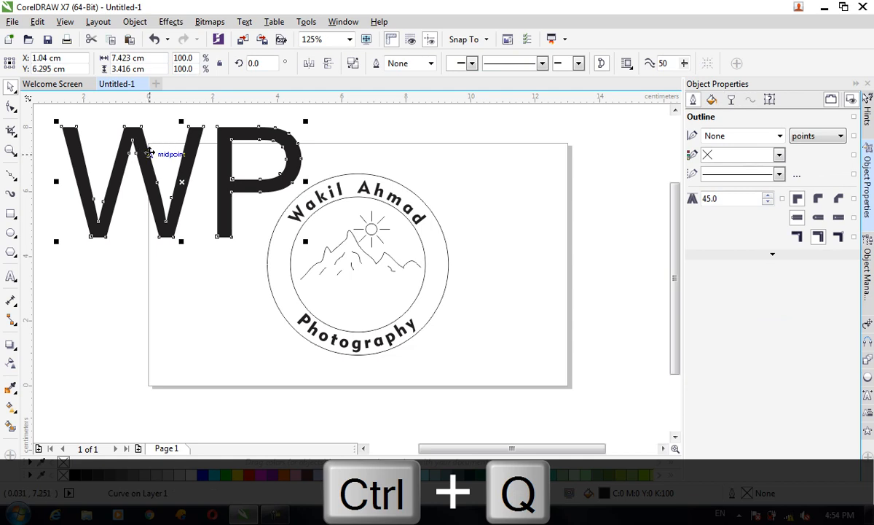
pyautogui.hotkey('ctrl', 'z')
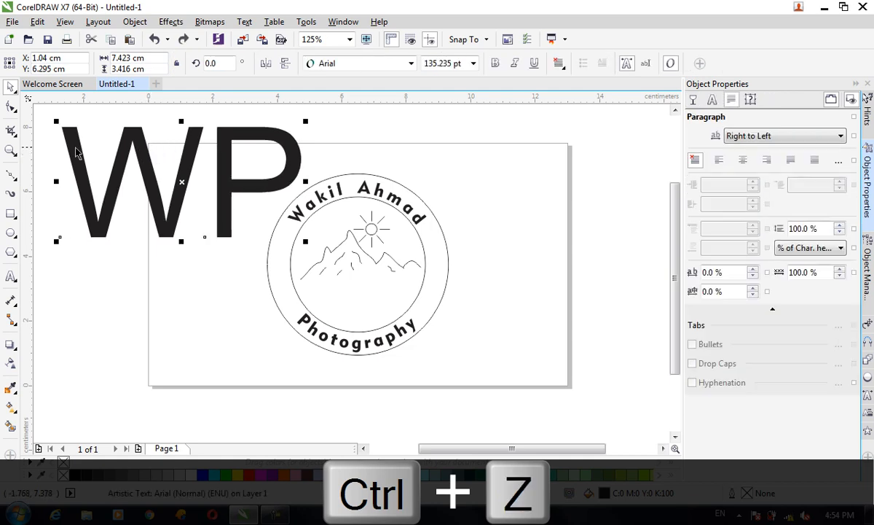
# Step: Trace the centreline of the letter W with a five-point Bézier line and move the traced line below the WP text
pyautogui.click(16, 172)
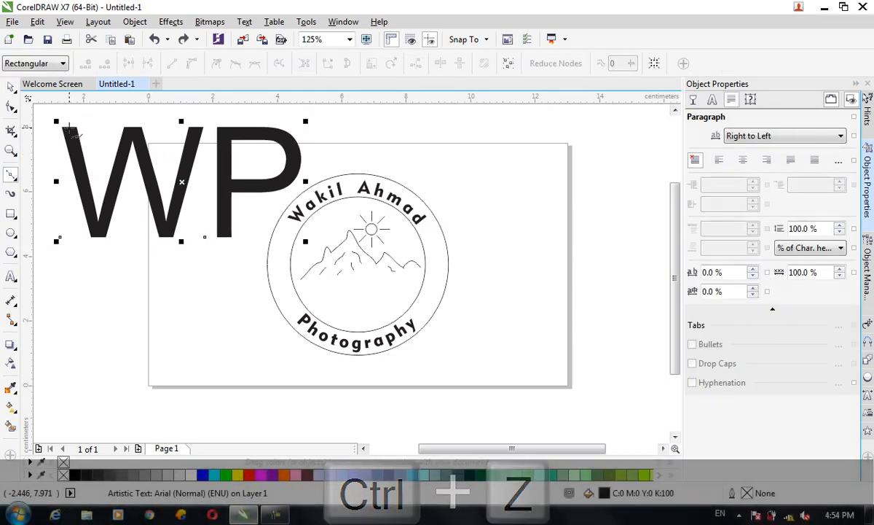
pyautogui.click(70, 128)
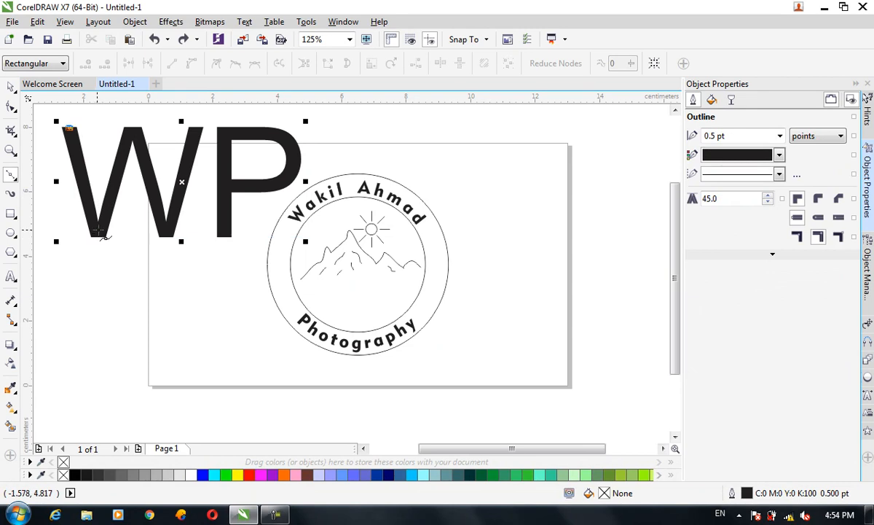
pyautogui.click(98, 237)
pyautogui.click(131, 128)
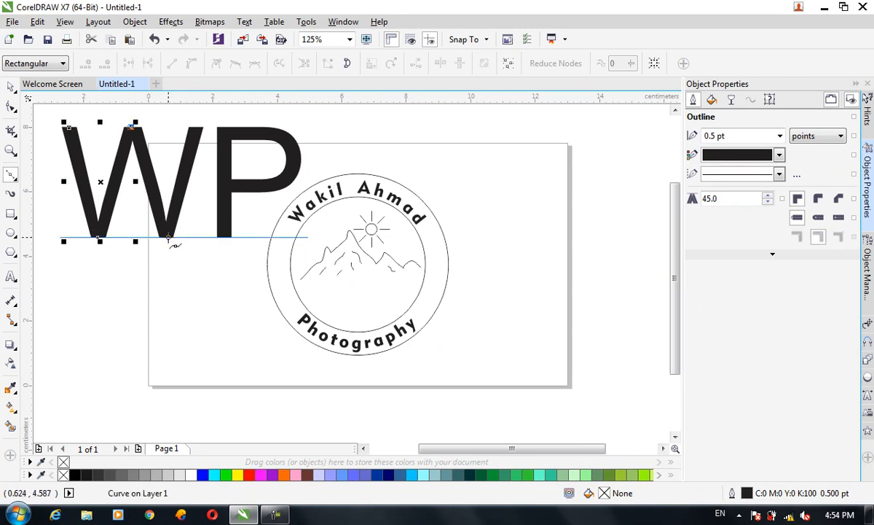
pyautogui.click(167, 238)
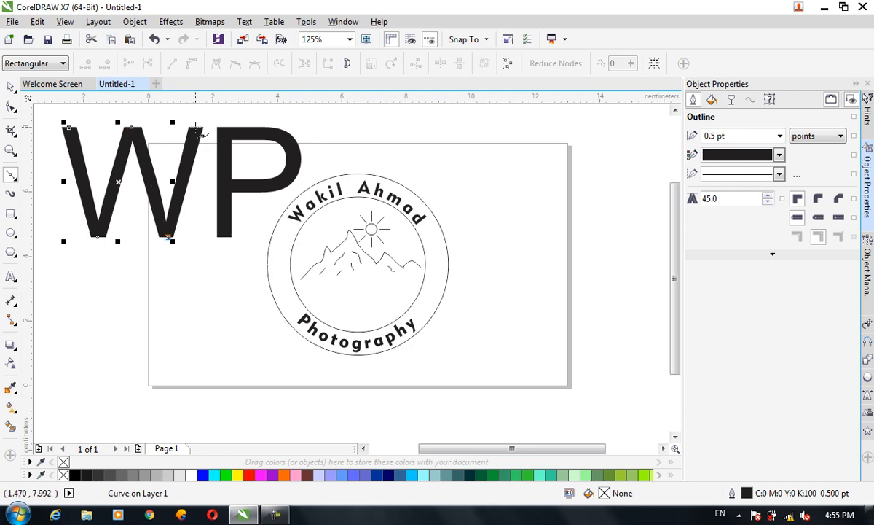
pyautogui.click(198, 128)
pyautogui.click(11, 86)
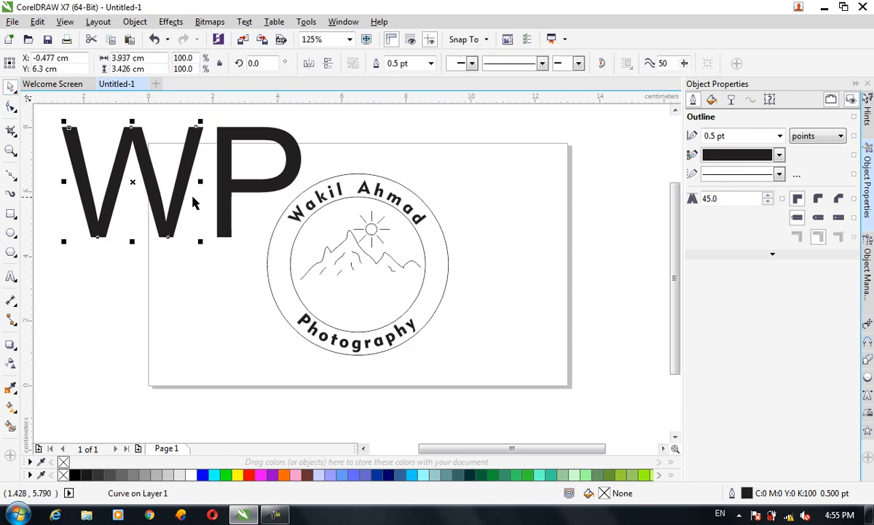
pyautogui.moveTo(145, 171); pyautogui.dragTo(170, 308)
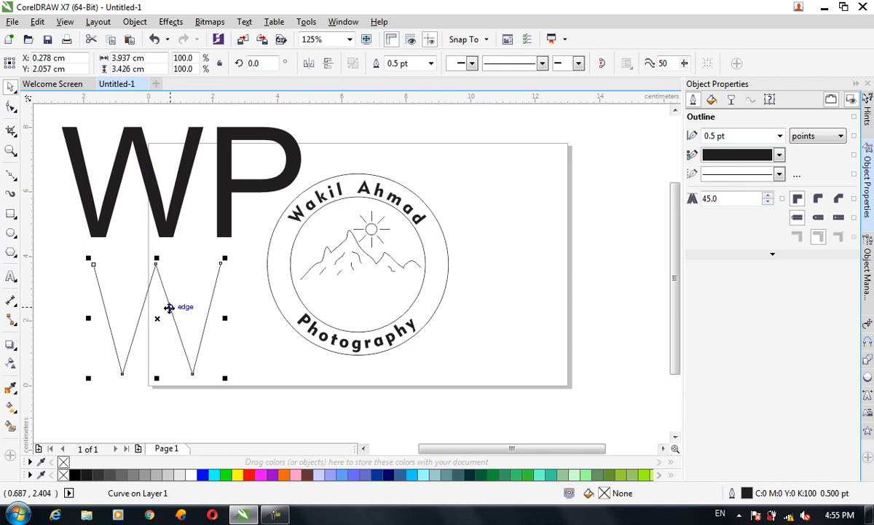
# Step: Apply the Artistic Media effect to the traced W line using the first of the Default Strokes, with a rounded start and tapered end
pyautogui.click(199, 24)
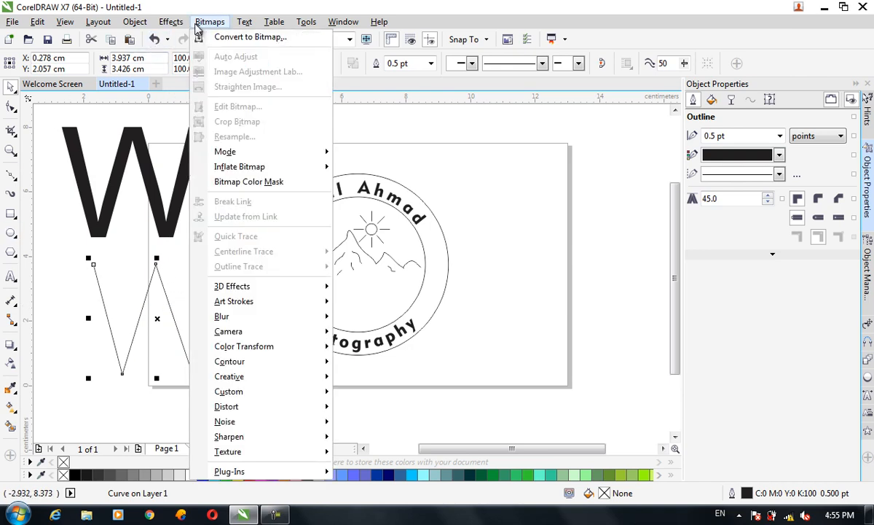
pyautogui.moveTo(170, 22)
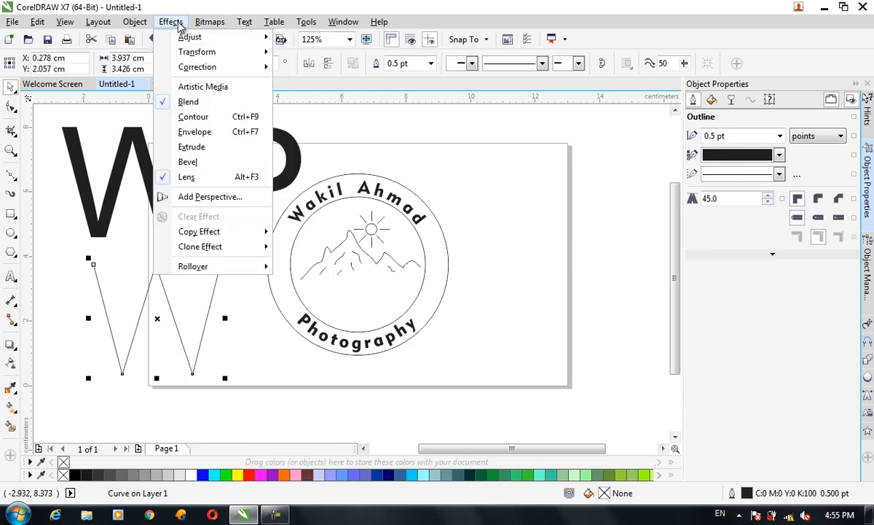
pyautogui.click(198, 88)
pyautogui.click(775, 344)
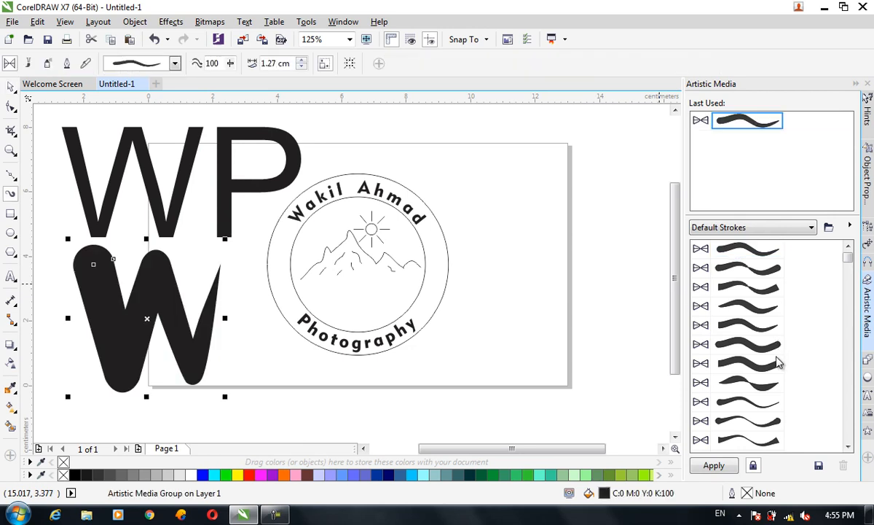
# Step: Try several other Default Strokes on the traced W to compare their shapes
pyautogui.click(751, 343)
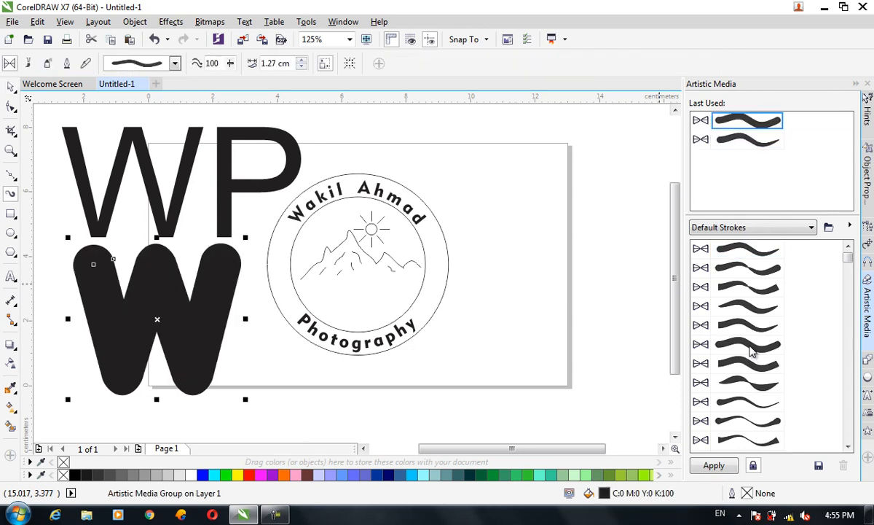
pyautogui.click(757, 326)
pyautogui.click(769, 311)
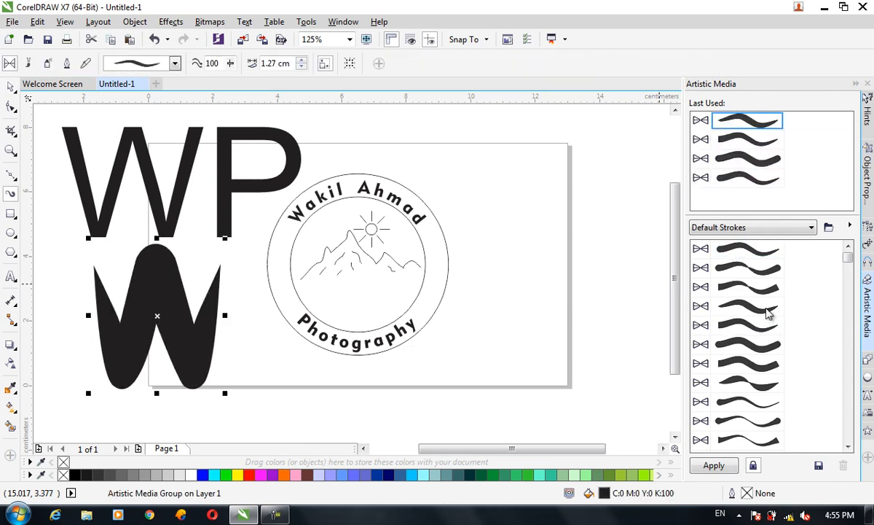
pyautogui.click(767, 304)
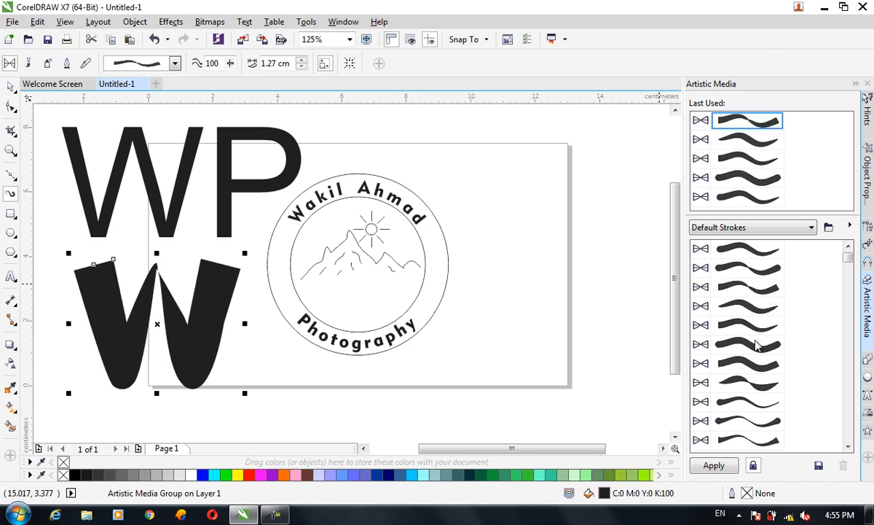
pyautogui.click(751, 391)
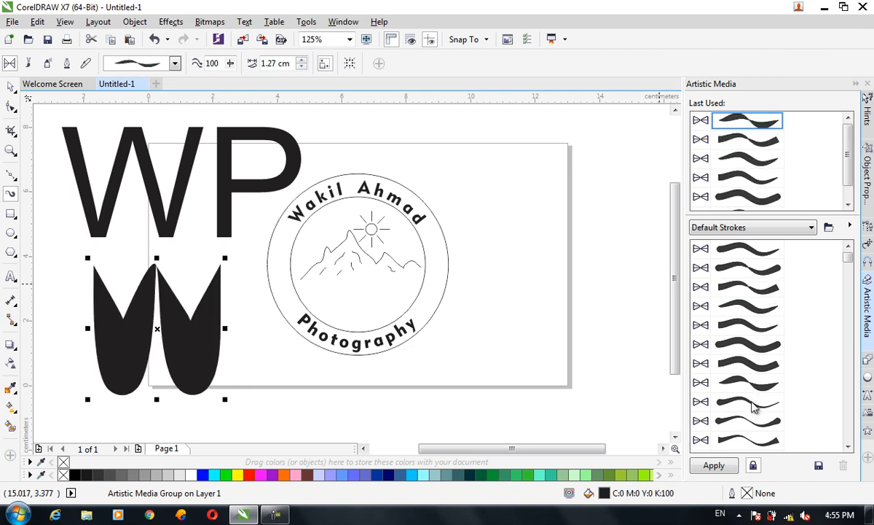
pyautogui.click(754, 407)
pyautogui.click(751, 425)
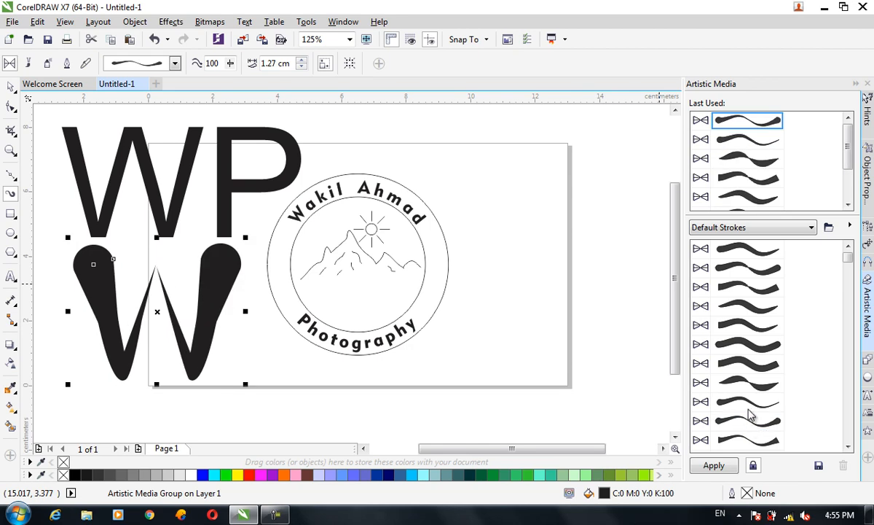
pyautogui.click(750, 408)
pyautogui.click(751, 421)
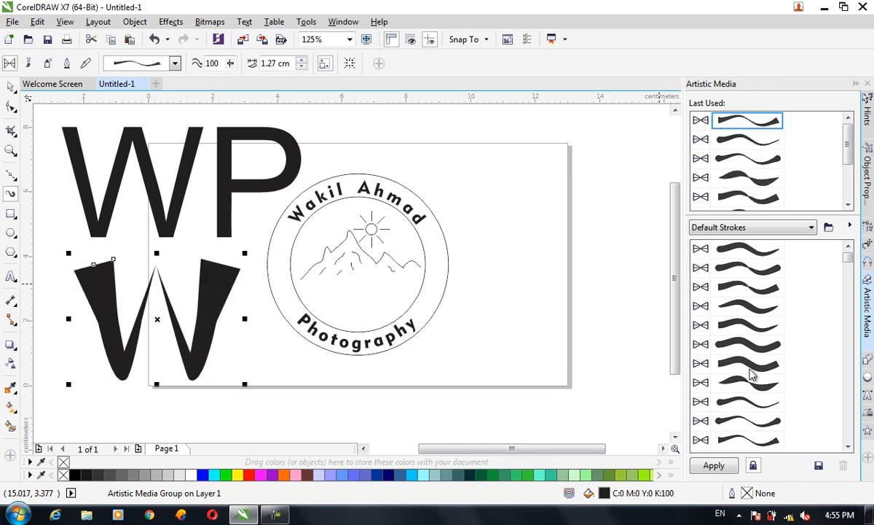
pyautogui.click(746, 267)
# Step: Apply the first Default Stroke, rounded at the start and tapered at the end, to the W and set its width to 0.67 cm
pyautogui.click(737, 249)
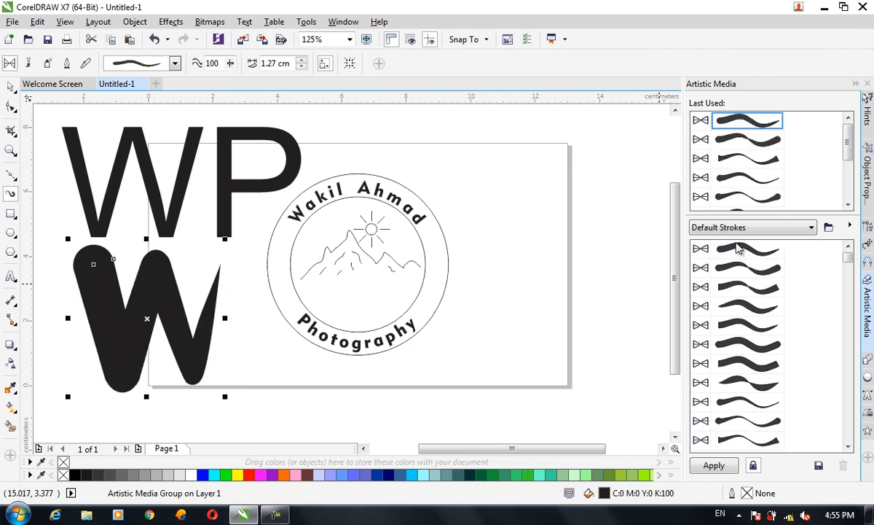
pyautogui.click(301, 66)
pyautogui.click(301, 67)
pyautogui.click(301, 67)
pyautogui.click(300, 67)
pyautogui.click(301, 67)
pyautogui.click(301, 67)
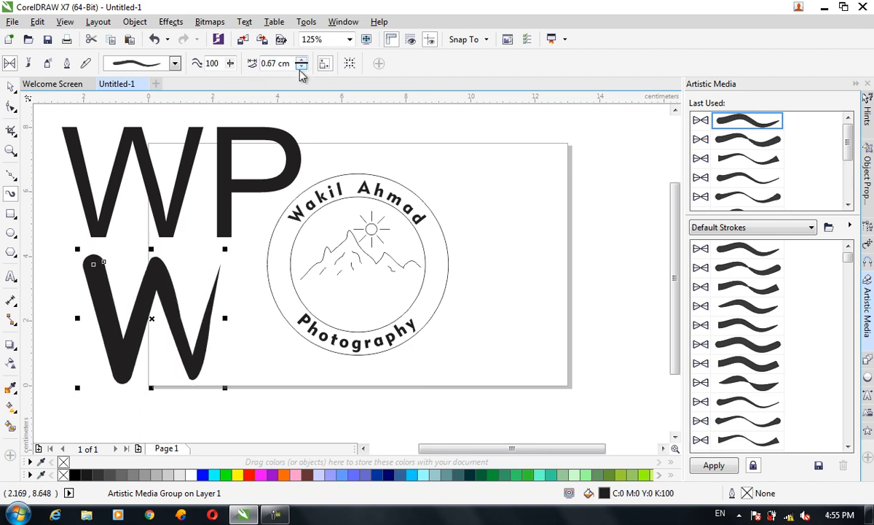
# Step: Trace the centreline of the letter P with a curved Bézier line and move the traced line to the right of the circular badge
pyautogui.click(11, 175)
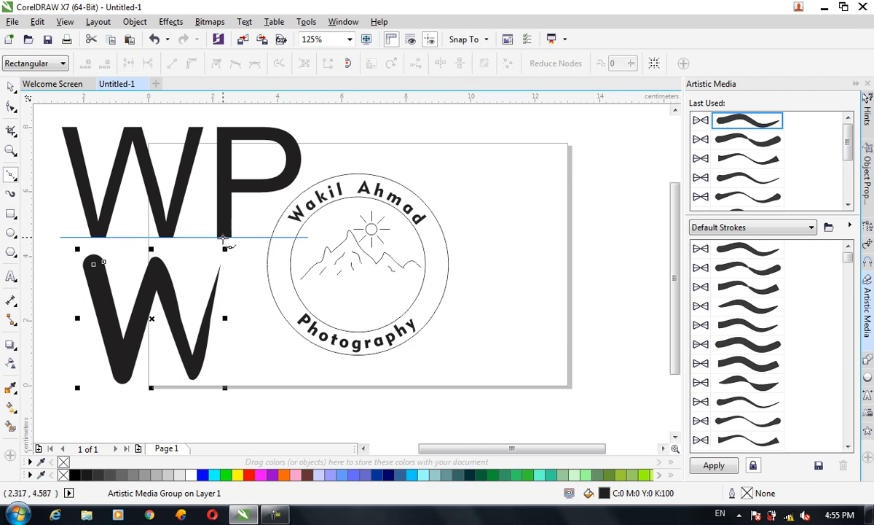
pyautogui.click(223, 237)
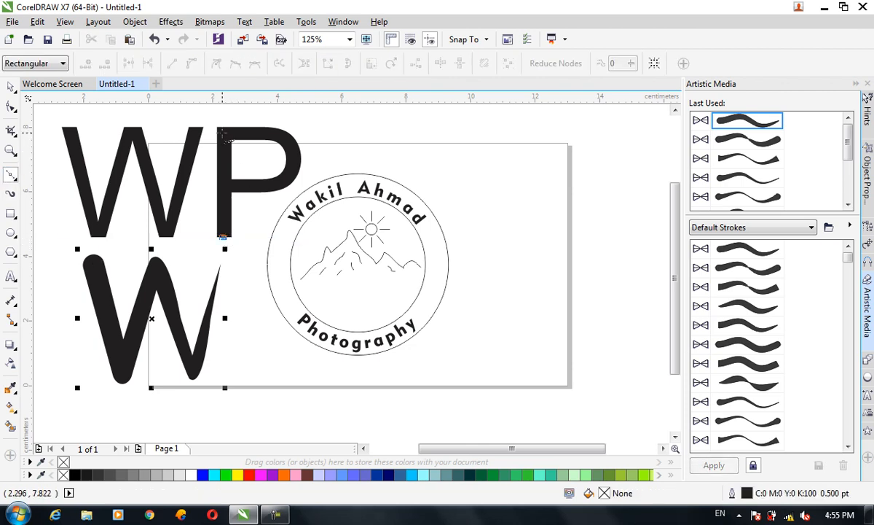
pyautogui.click(222, 131)
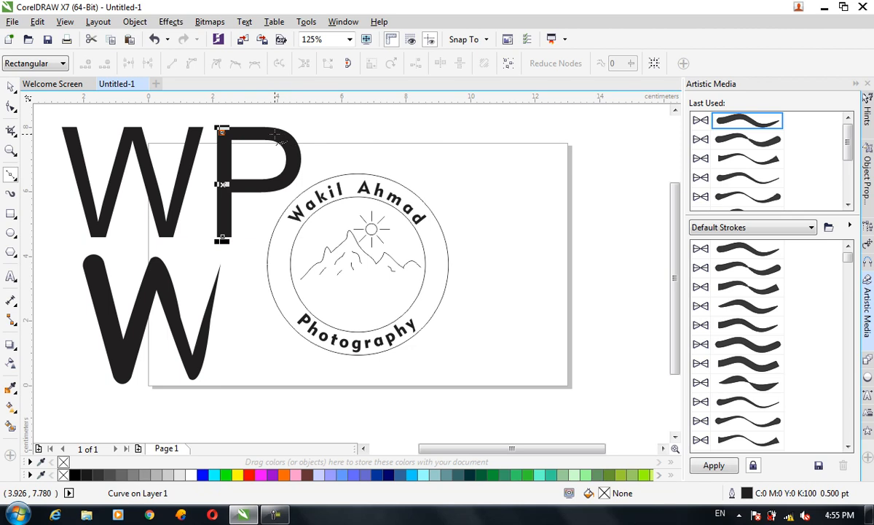
pyautogui.click(271, 133)
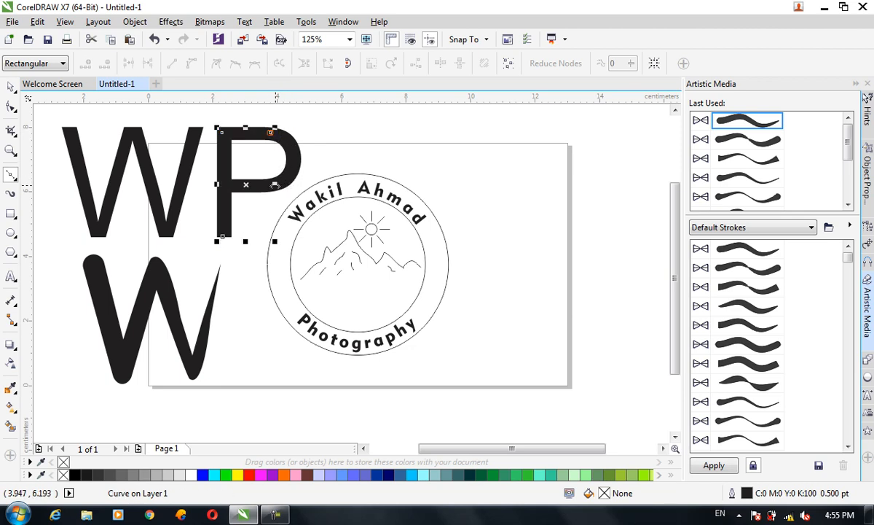
pyautogui.moveTo(295, 161)
pyautogui.mouseDown()
pyautogui.moveTo(290, 180)
pyautogui.moveTo(273, 193)
pyautogui.moveTo(266, 186)
pyautogui.mouseUp()
pyautogui.click(223, 184)
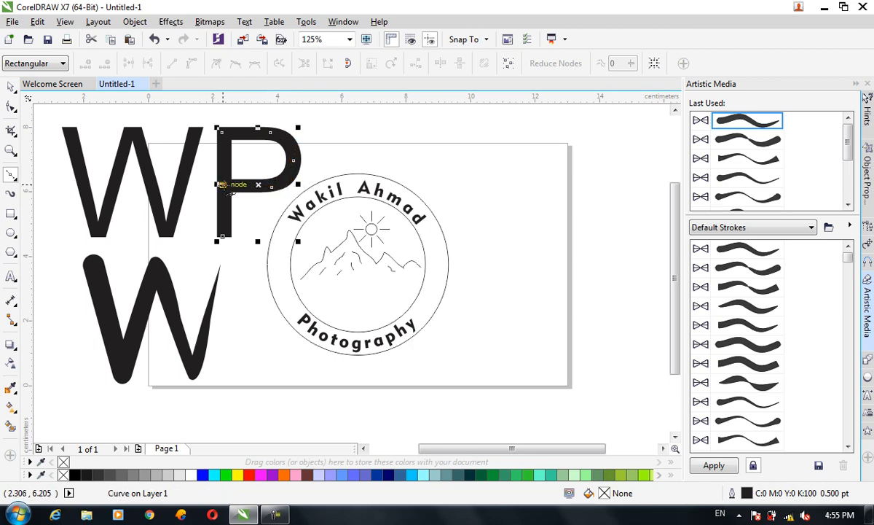
pyautogui.click(11, 86)
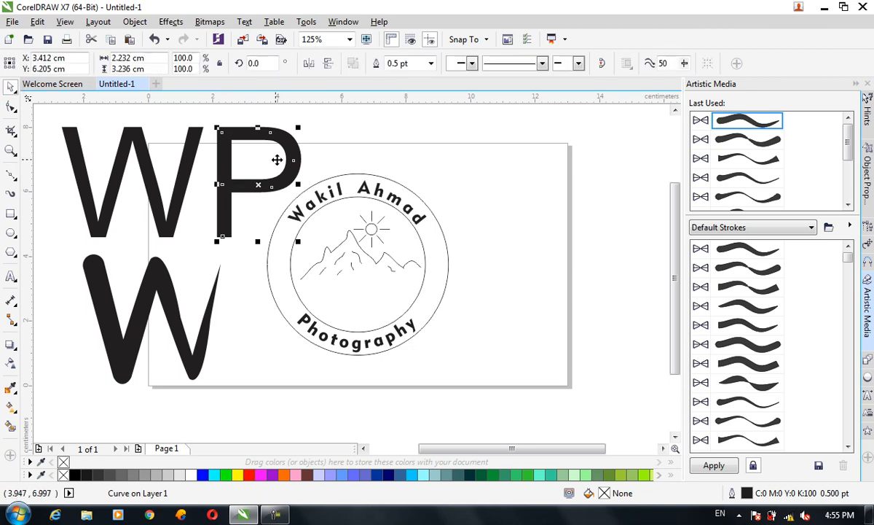
pyautogui.moveTo(290, 146)
pyautogui.mouseDown()
pyautogui.moveTo(535, 182)
pyautogui.moveTo(520, 173)
pyautogui.mouseUp()
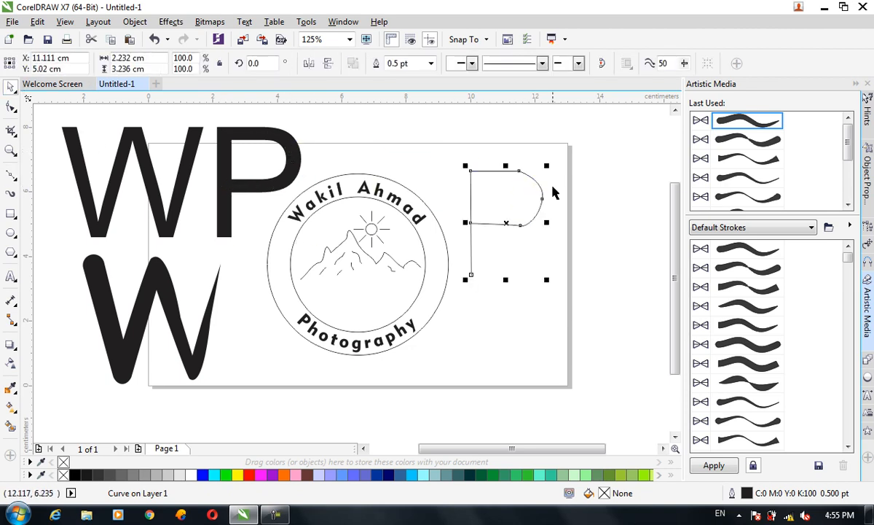
# Step: Apply the same tapered stroke at 0.67 cm to the P line, place it against the brushed W's right side, and select both letters
pyautogui.click(755, 250)
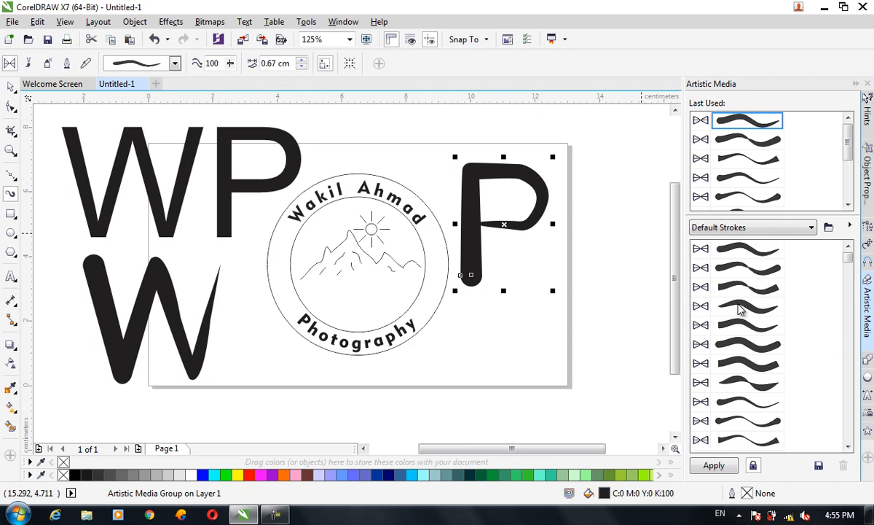
pyautogui.click(10, 88)
pyautogui.moveTo(467, 170)
pyautogui.mouseDown()
pyautogui.moveTo(478, 182)
pyautogui.moveTo(231, 224)
pyautogui.moveTo(234, 276)
pyautogui.mouseUp()
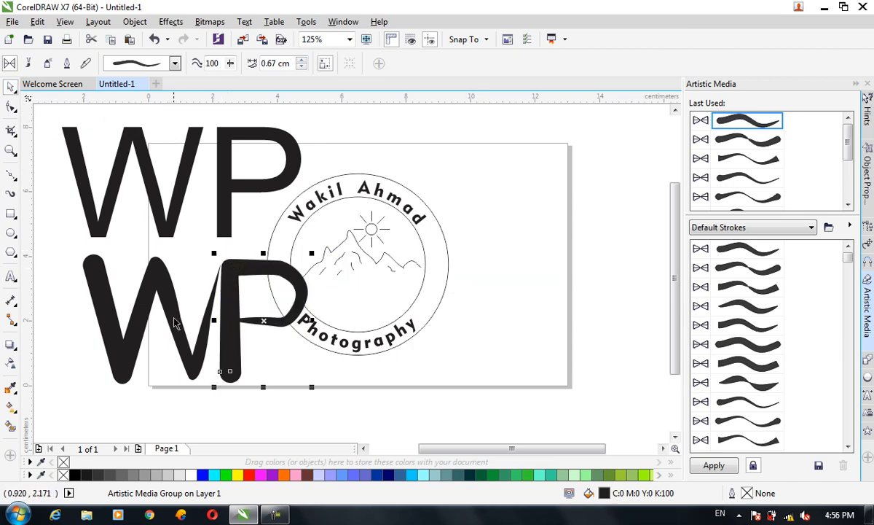
pyautogui.keyDown('shift'); pyautogui.click(173, 319); pyautogui.keyUp('shift')
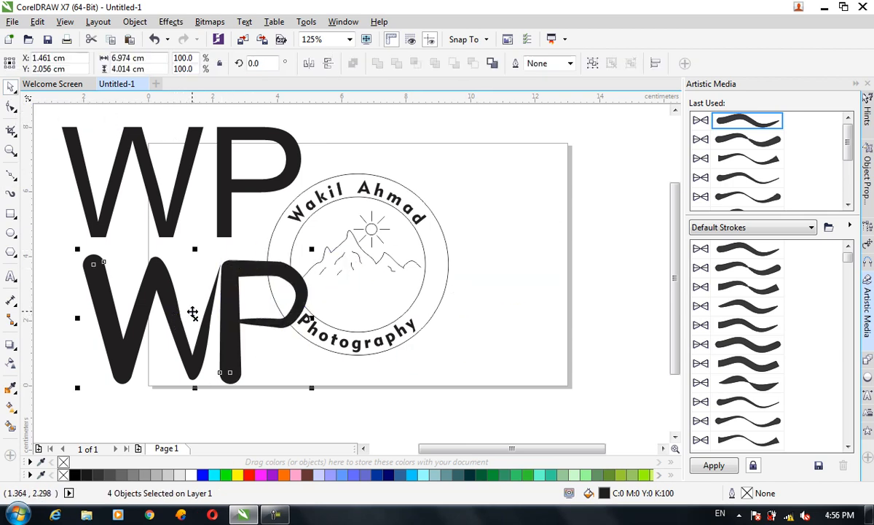
# Step: Nudge the brushed P slightly away from the W and delete the original Arial WP text
pyautogui.click(289, 404)
pyautogui.click(224, 332)
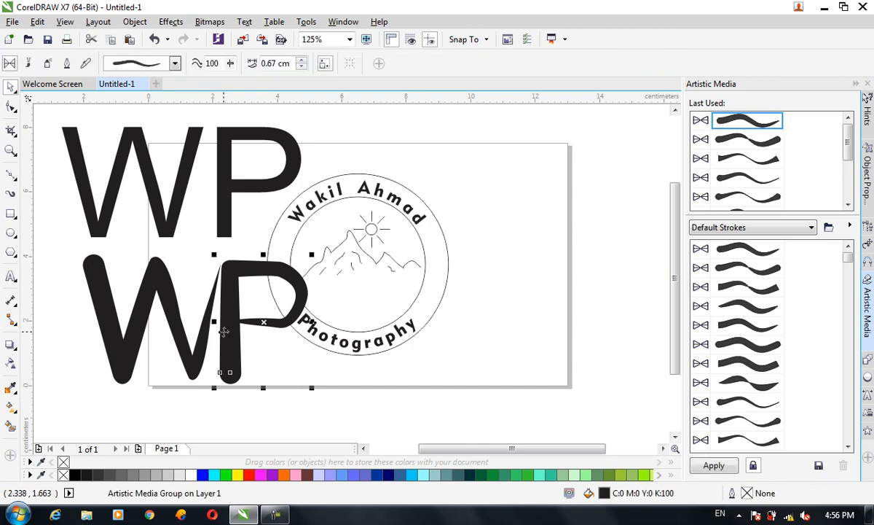
pyautogui.press('Right')
pyautogui.press('Right')
pyautogui.press('Right')
pyautogui.press('Right')
pyautogui.press('Right')
pyautogui.press('Right')
pyautogui.press('Right')
pyautogui.press('Right')
pyautogui.press('Right')
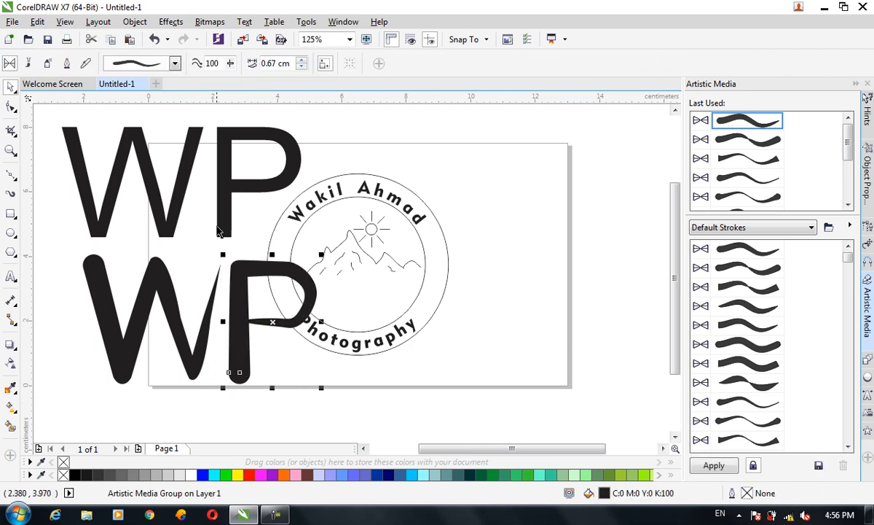
pyautogui.click(179, 158)
pyautogui.press('Delete')
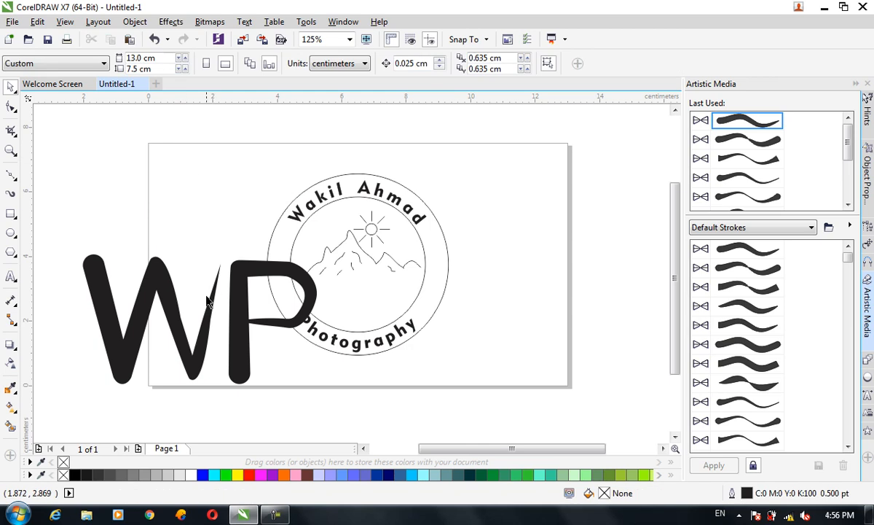
# Step: Fill the brushed P with orange and the brushed W with dark blue (#003399)
pyautogui.click(227, 332)
pyautogui.click(284, 474)
pyautogui.click(182, 334)
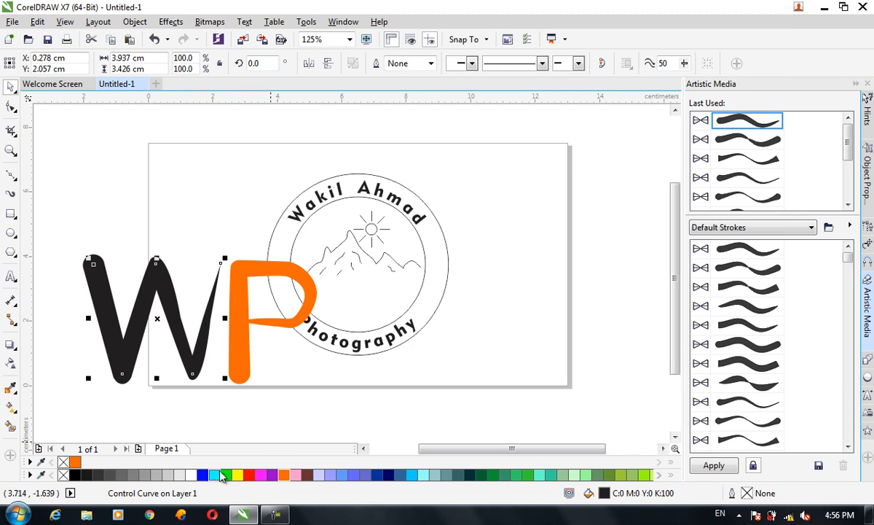
pyautogui.click(377, 475)
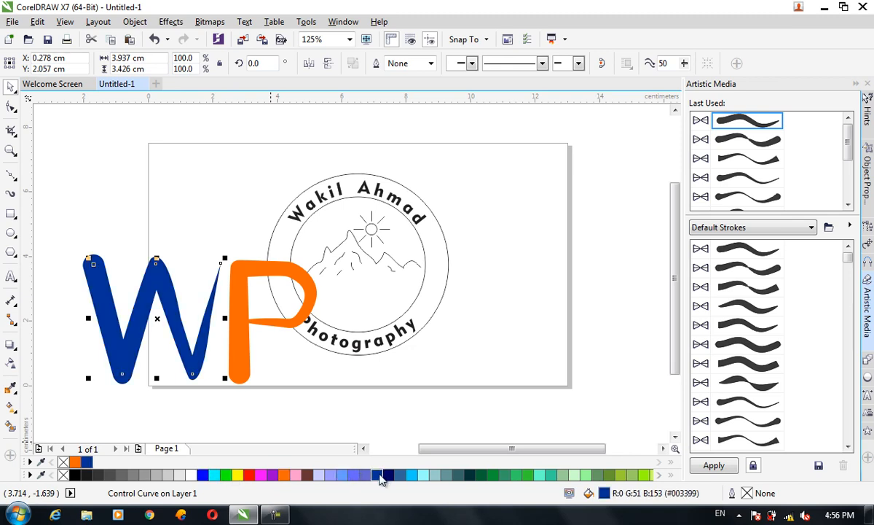
# Step: Group the W and P, scale the monogram down, and place it inside the badge below the mountain
pyautogui.keyDown('shift'); pyautogui.click(248, 303); pyautogui.keyUp('shift')
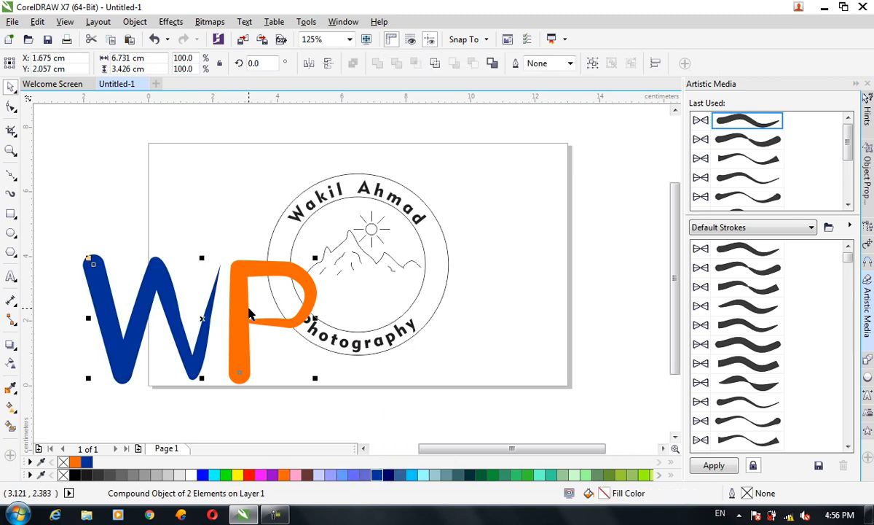
pyautogui.hotkey('ctrl', 'g')
pyautogui.moveTo(322, 384); pyautogui.dragTo(267, 357)
pyautogui.moveTo(223, 325); pyautogui.dragTo(383, 305)
pyautogui.moveTo(426, 339); pyautogui.dragTo(406, 326)
pyautogui.click(433, 373)
# Step: Ungroup the badge completely so its ring texts and circles can be selected separately
pyautogui.click(377, 198)
pyautogui.click(377, 197)
pyautogui.click(380, 191)
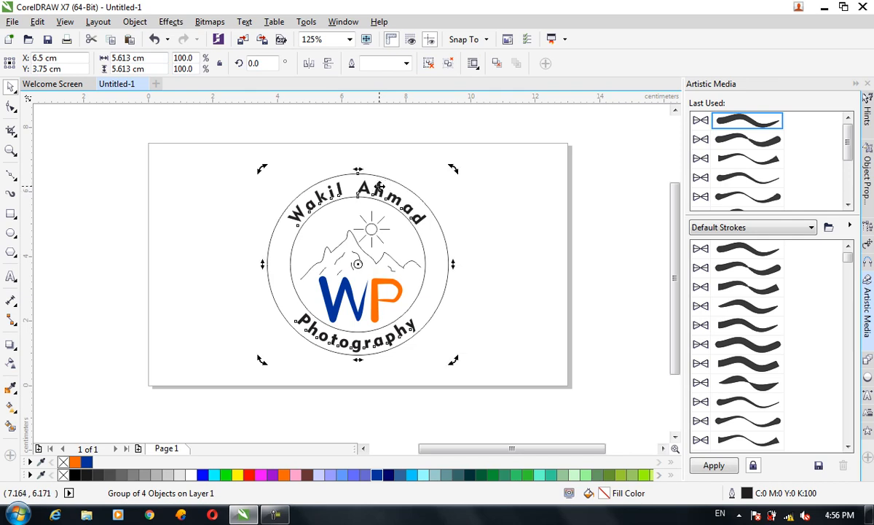
pyautogui.click(376, 190)
pyautogui.click(323, 194)
pyautogui.click(259, 255)
pyautogui.click(290, 218)
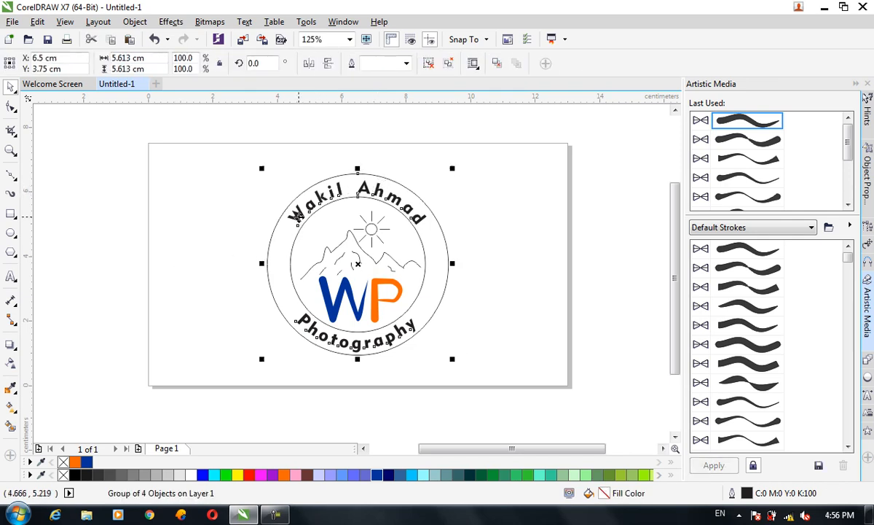
pyautogui.click(448, 63)
pyautogui.click(515, 166)
# Step: Colour the upper curved name text dark blue and the lower Photography text orange (#FF6600)
pyautogui.click(376, 191)
pyautogui.click(363, 188)
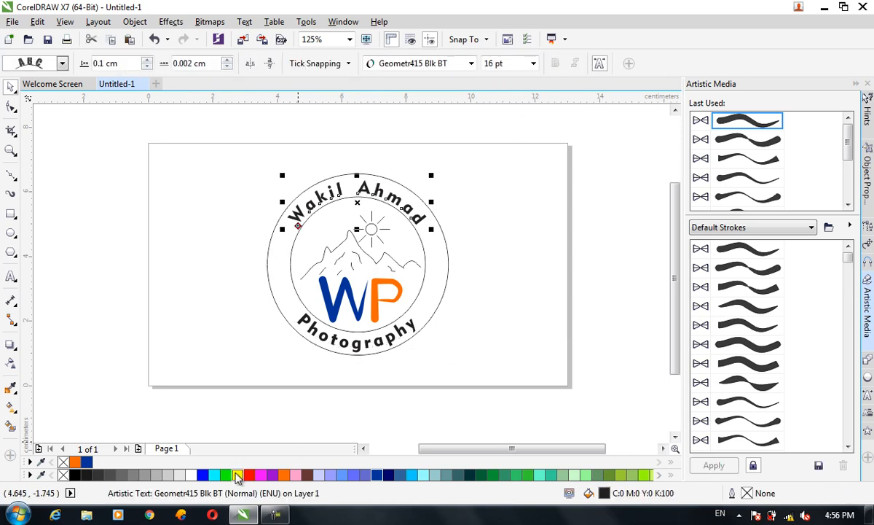
pyautogui.click(379, 475)
pyautogui.click(388, 340)
pyautogui.click(391, 340)
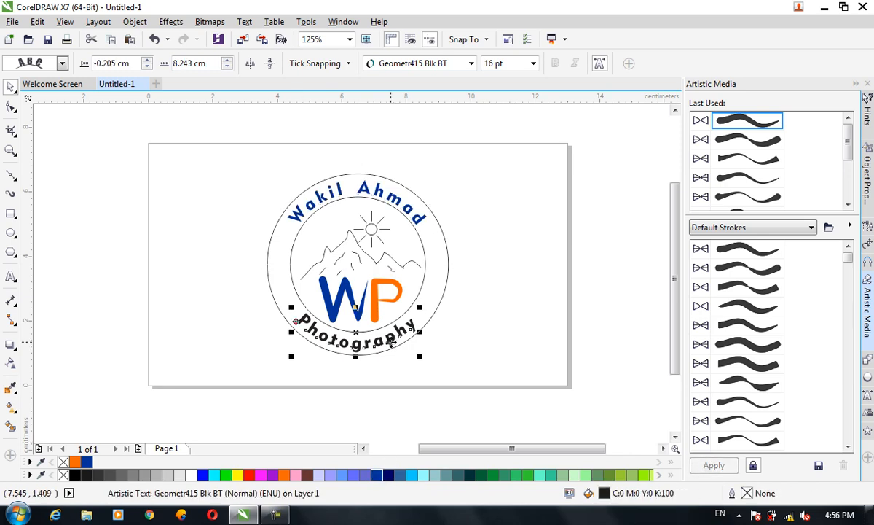
pyautogui.click(284, 474)
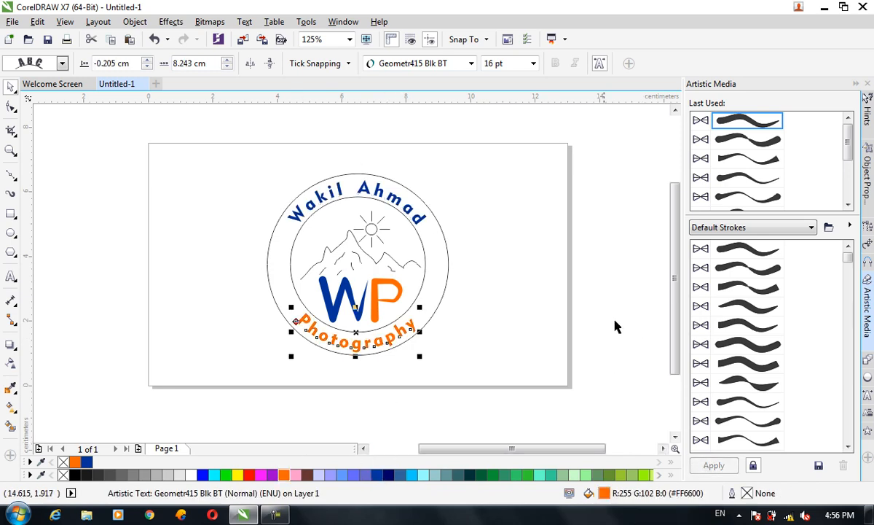
pyautogui.click(580, 313)
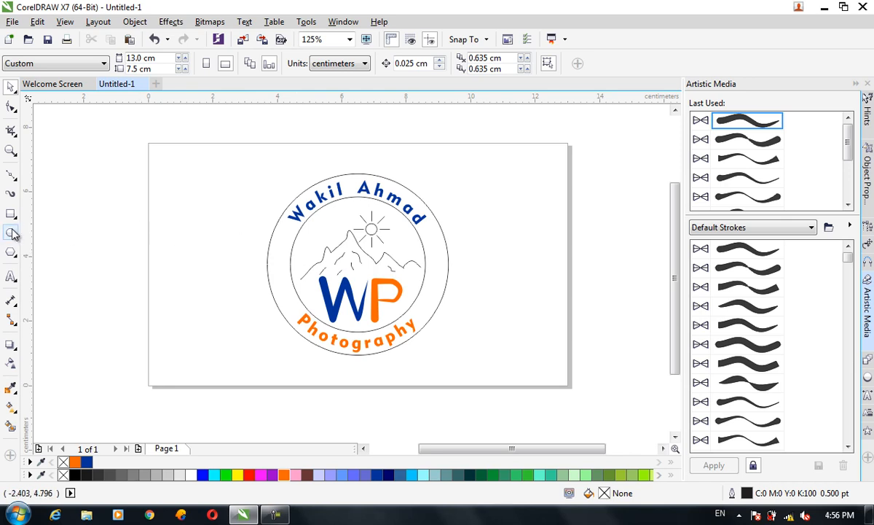
# Step: Duplicate the outer circle with its Photography text and shrink the copy about its centre to a circle about 4.84 cm across
pyautogui.click(271, 244)
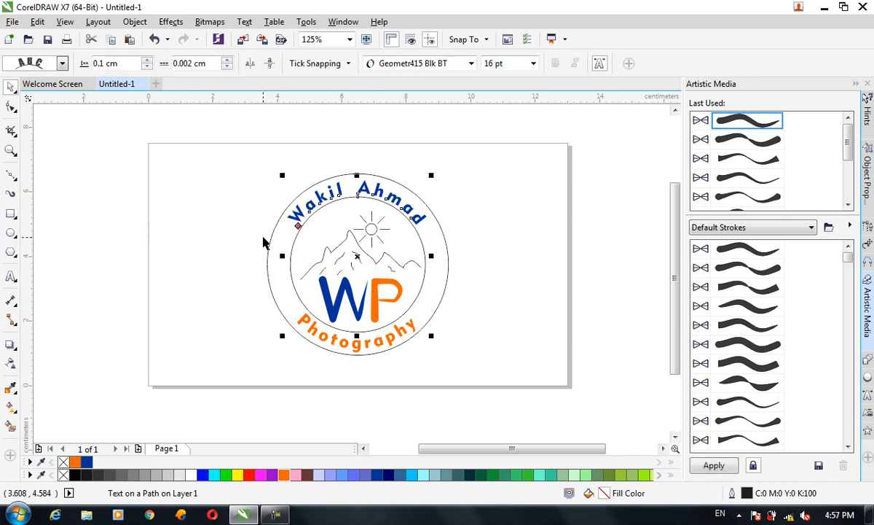
pyautogui.click(269, 249)
pyautogui.hotkey('ctrl', 'c')
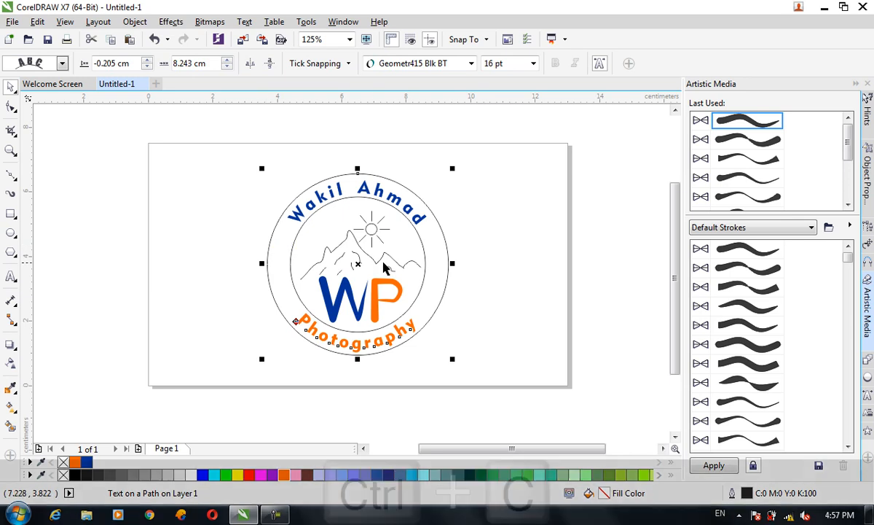
pyautogui.hotkey('ctrl', 'v')
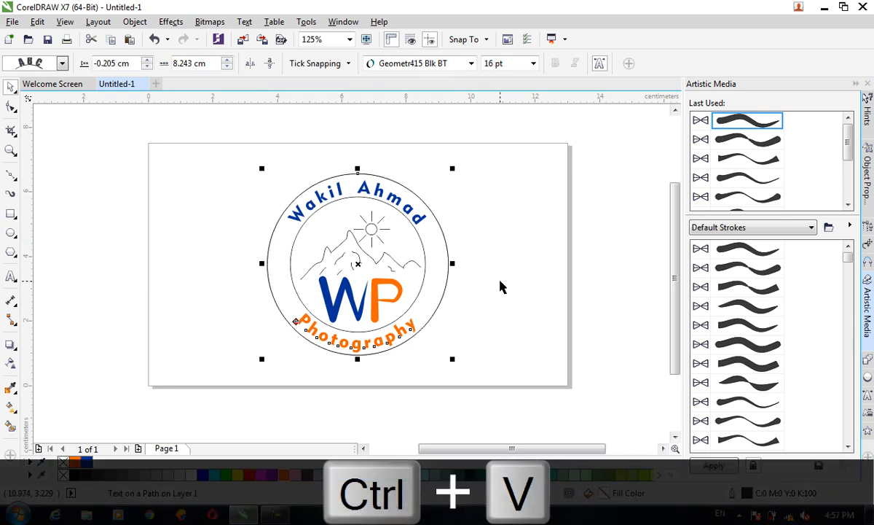
pyautogui.moveTo(454, 359); pyautogui.dragTo(442, 355)
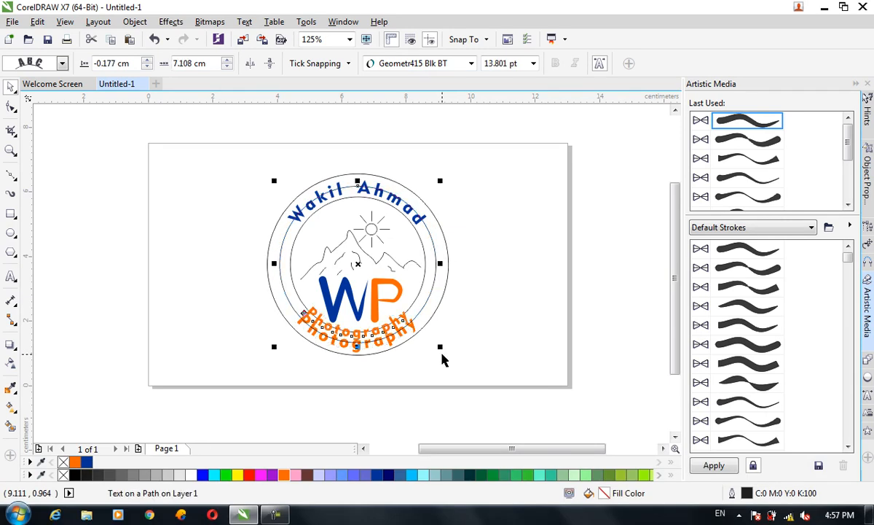
# Step: Erase the duplicated Photography text on the middle circle, leaving only its last letter
pyautogui.click(433, 427)
pyautogui.click(312, 313)
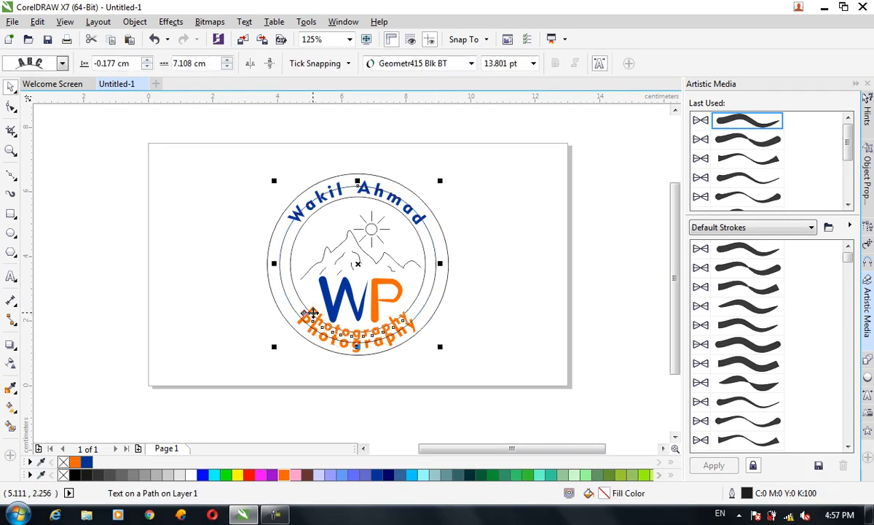
pyautogui.doubleClick(312, 313)
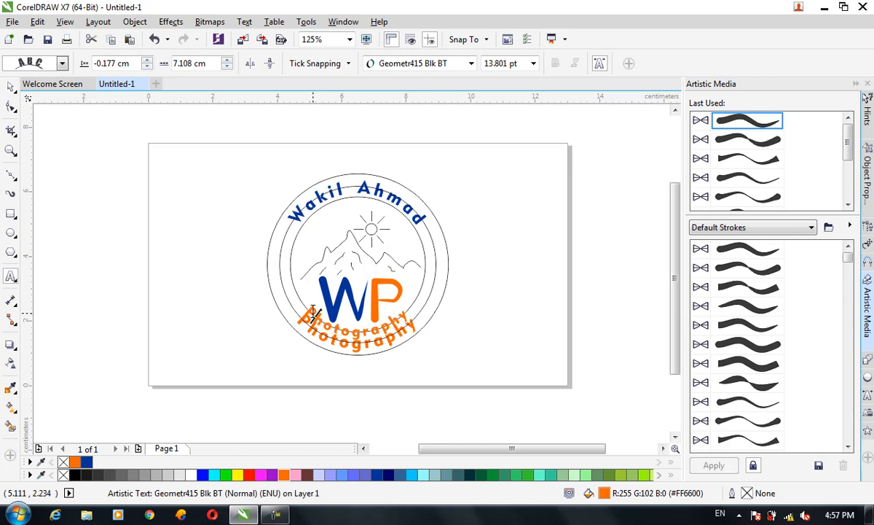
pyautogui.moveTo(308, 313); pyautogui.dragTo(439, 353)
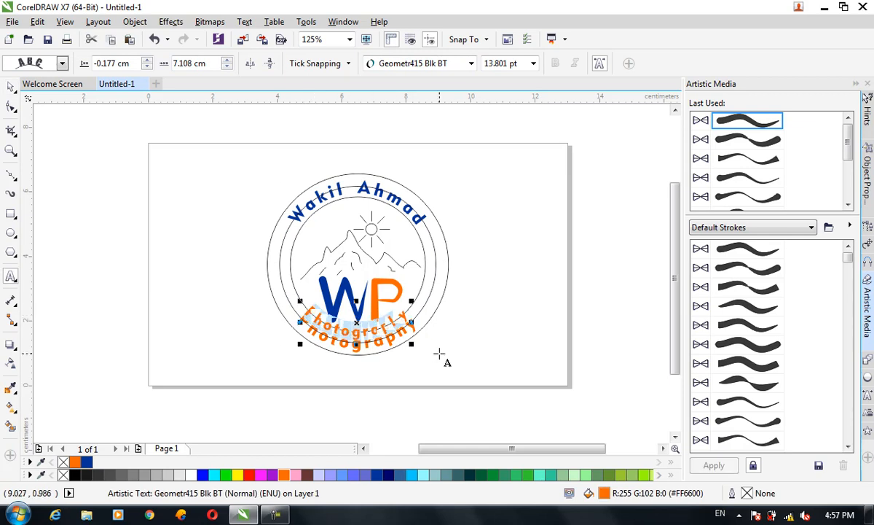
pyautogui.press('BackSpace')
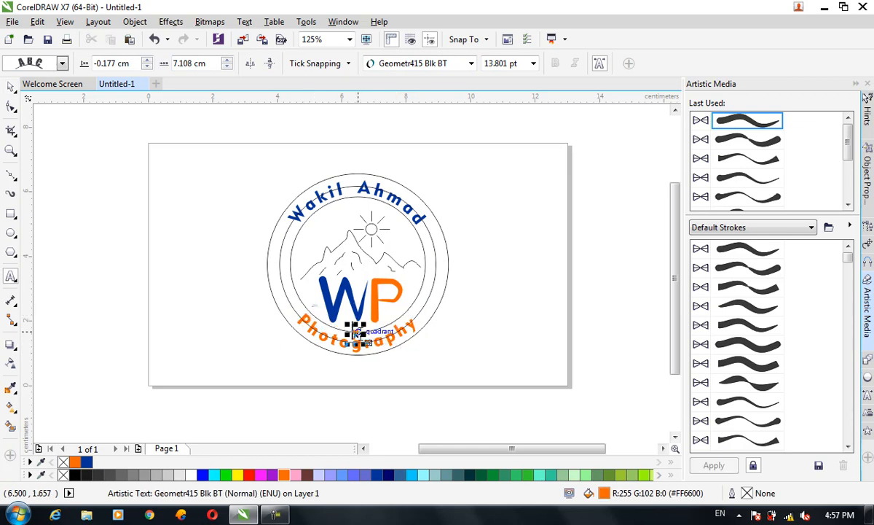
# Step: Enlarge the leftover letter y on the middle circle and delete it
pyautogui.moveTo(363, 326); pyautogui.dragTo(420, 268)
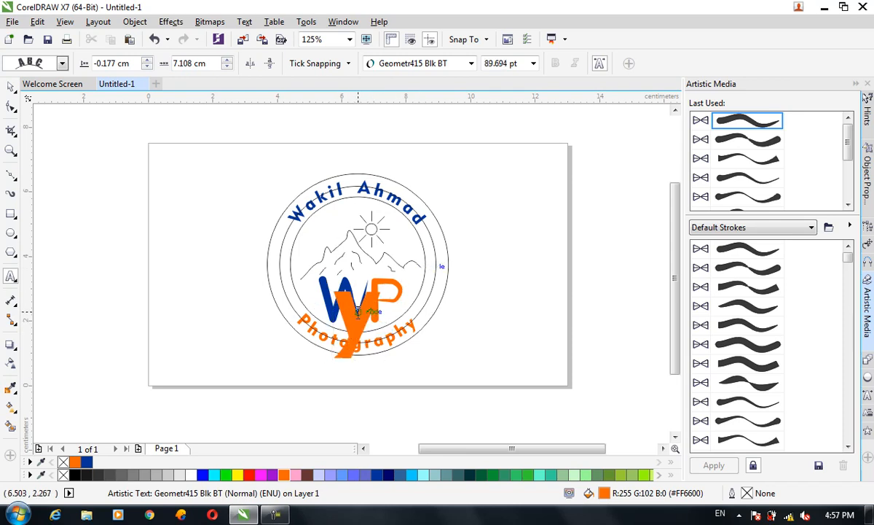
pyautogui.moveTo(338, 314); pyautogui.dragTo(392, 315)
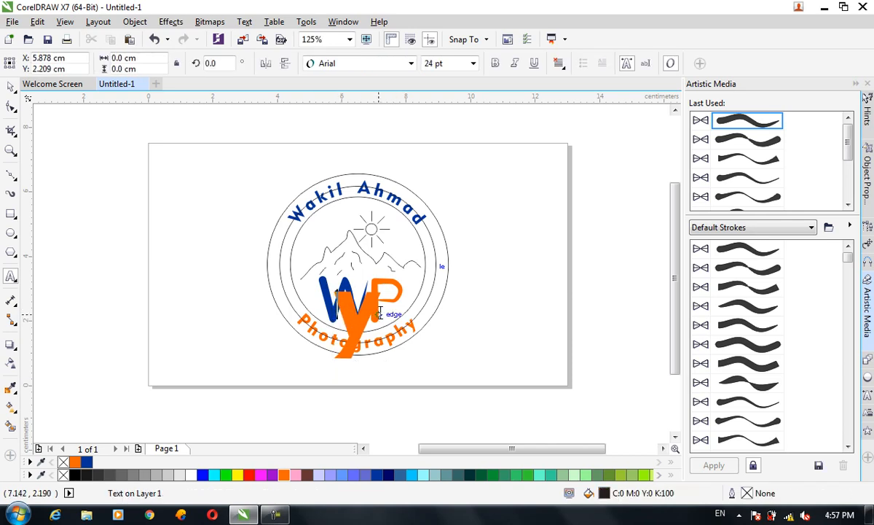
pyautogui.click(379, 313)
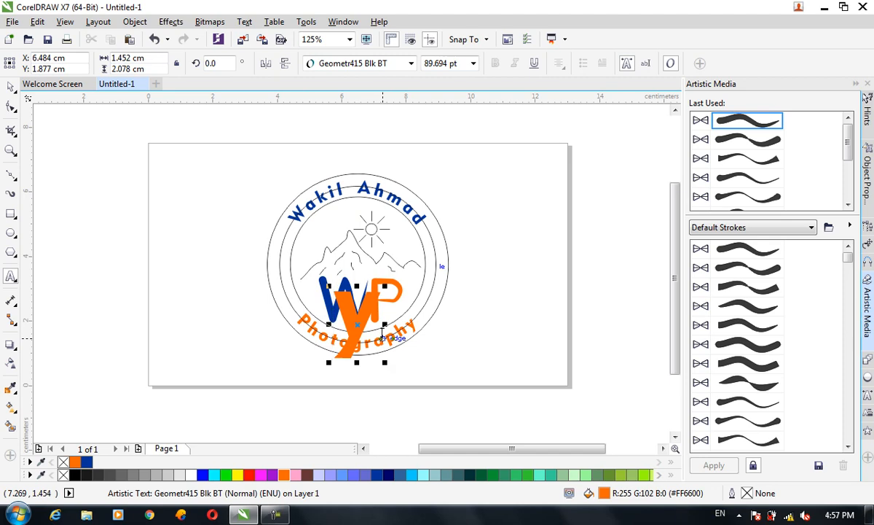
pyautogui.scroll(-8, 382, 331)
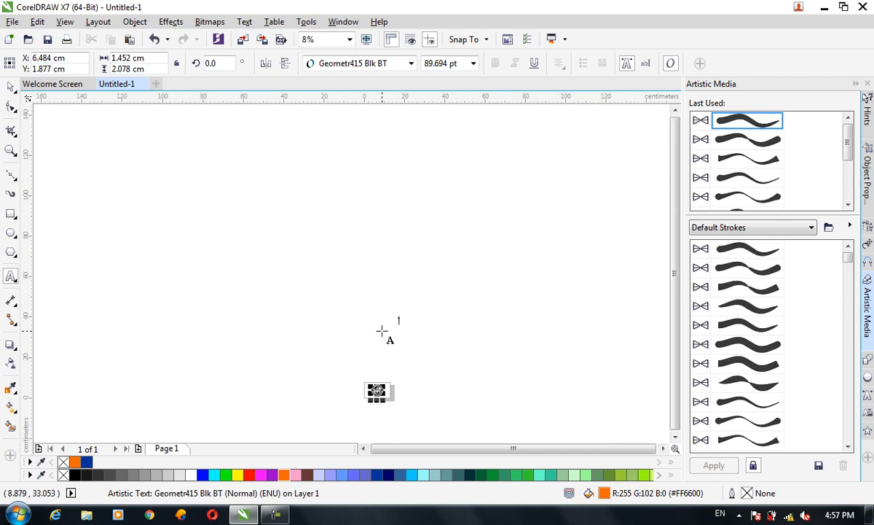
pyautogui.scroll(8, 377, 416)
pyautogui.scroll(-4, 421, 203)
pyautogui.scroll(5, 423, 166)
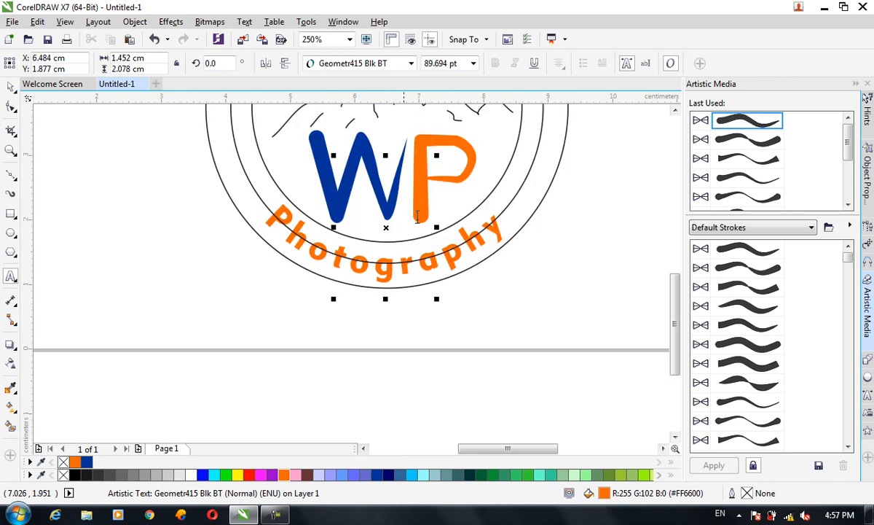
pyautogui.click(11, 86)
pyautogui.moveTo(678, 334); pyautogui.dragTo(670, 275)
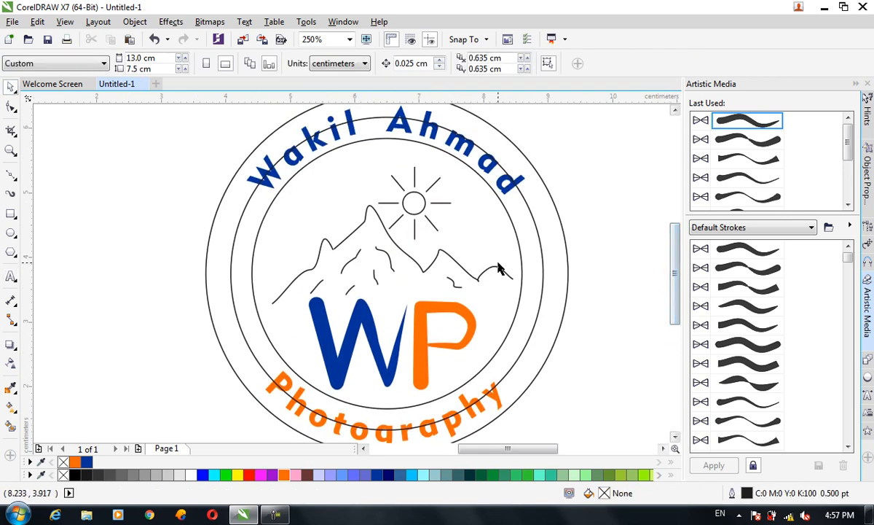
# Step: Set the middle circle's outline width to 4.0 pt
pyautogui.scroll(-2, 500, 267)
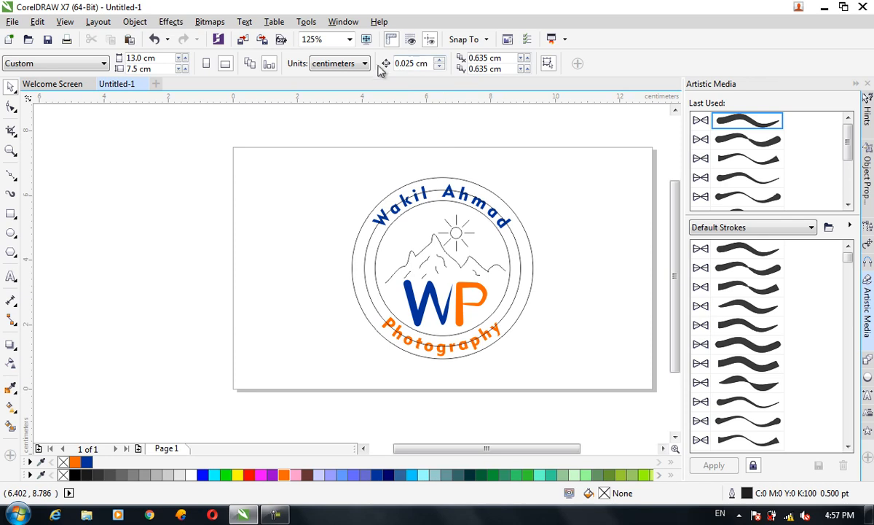
pyautogui.click(355, 245)
pyautogui.click(559, 63)
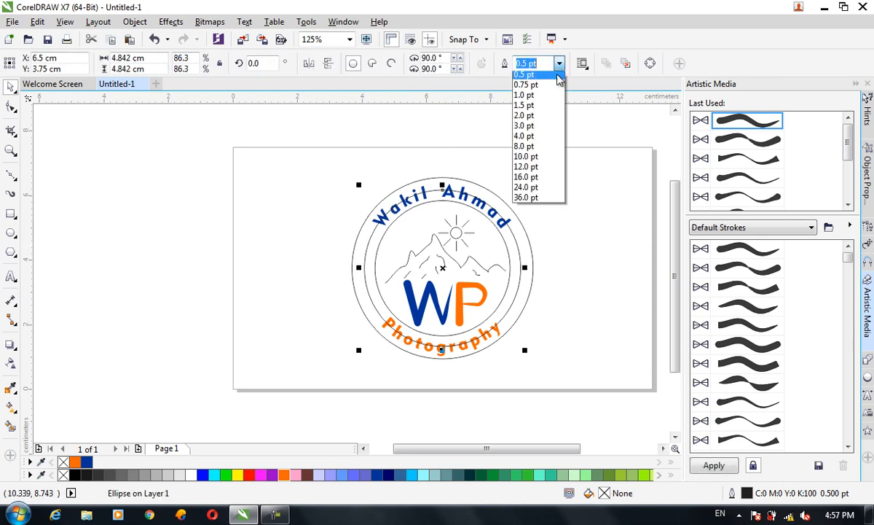
pyautogui.click(513, 167)
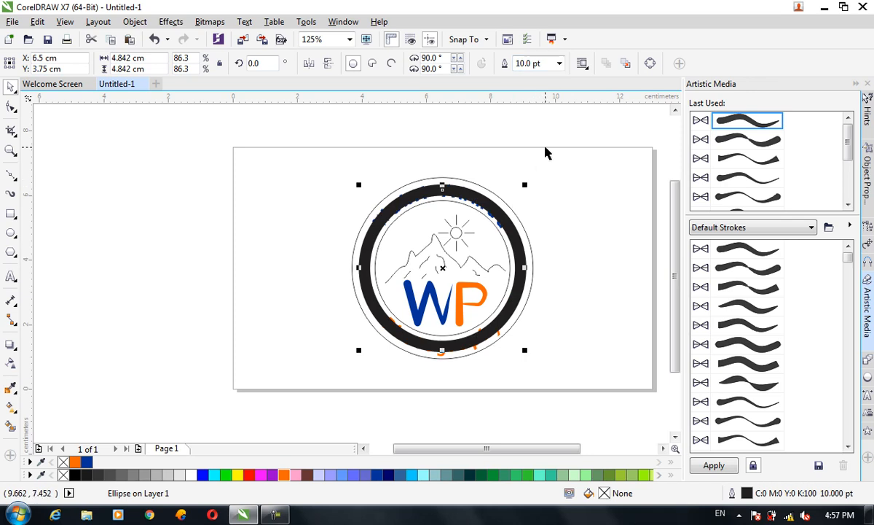
pyautogui.click(558, 63)
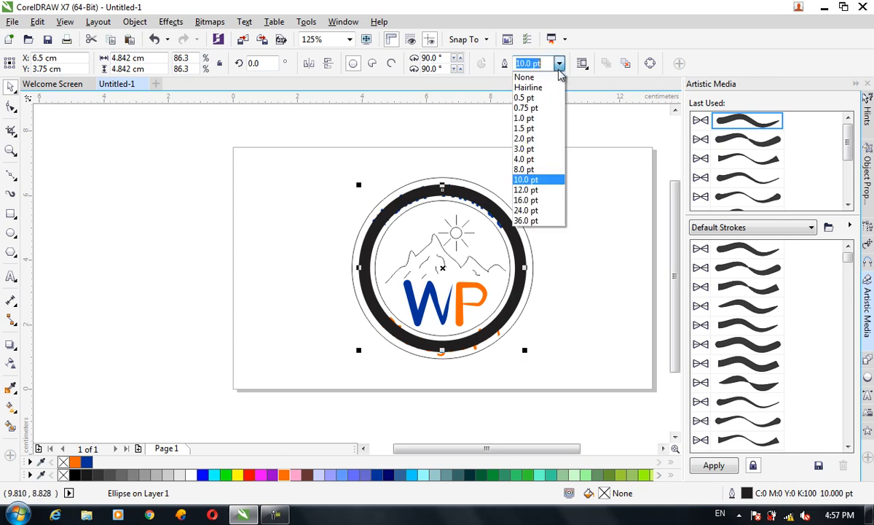
pyautogui.click(524, 159)
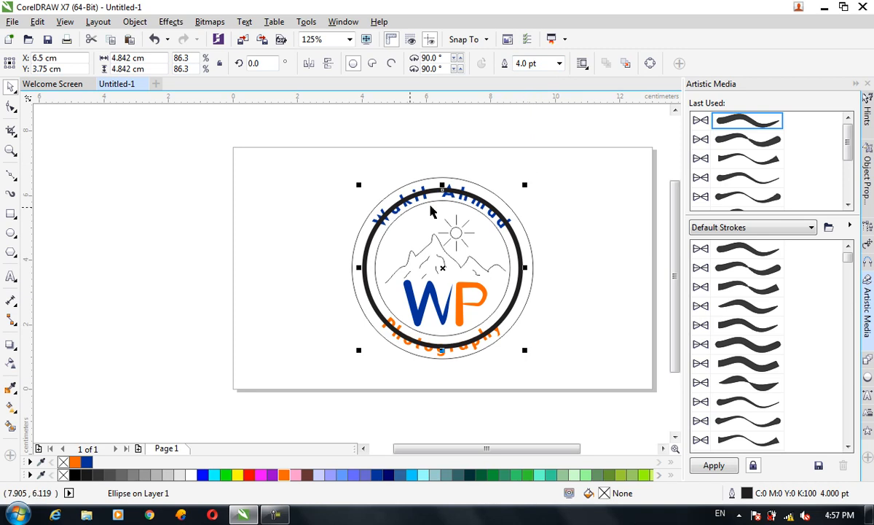
# Step: Cover the badge's lower part with a purple rectangle about 6.82 × 2.14 cm and trim the middle circle with it
pyautogui.click(11, 213)
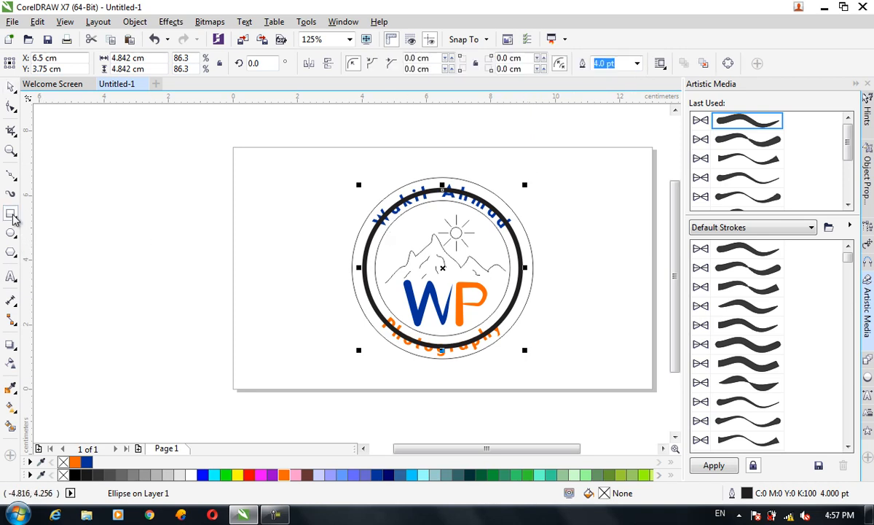
pyautogui.moveTo(209, 307); pyautogui.dragTo(553, 414)
pyautogui.click(11, 86)
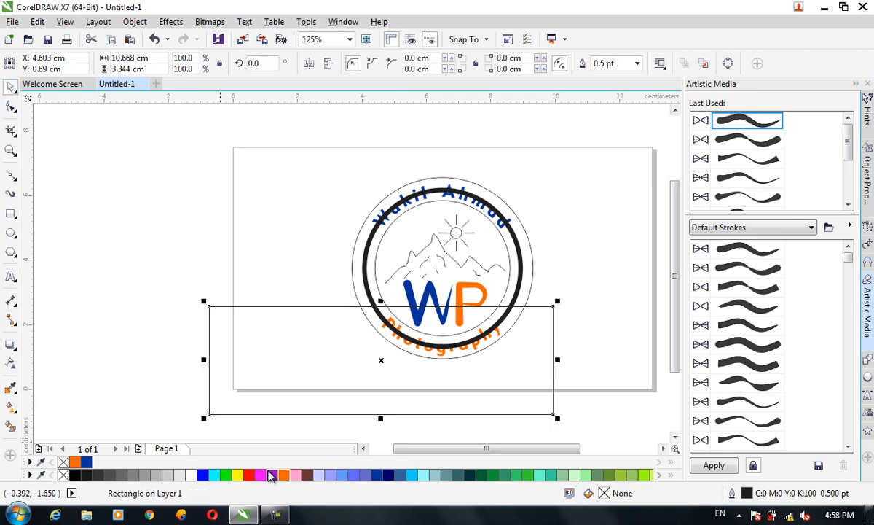
pyautogui.click(271, 474)
pyautogui.moveTo(204, 301); pyautogui.dragTo(333, 345)
pyautogui.moveTo(420, 387); pyautogui.dragTo(423, 356)
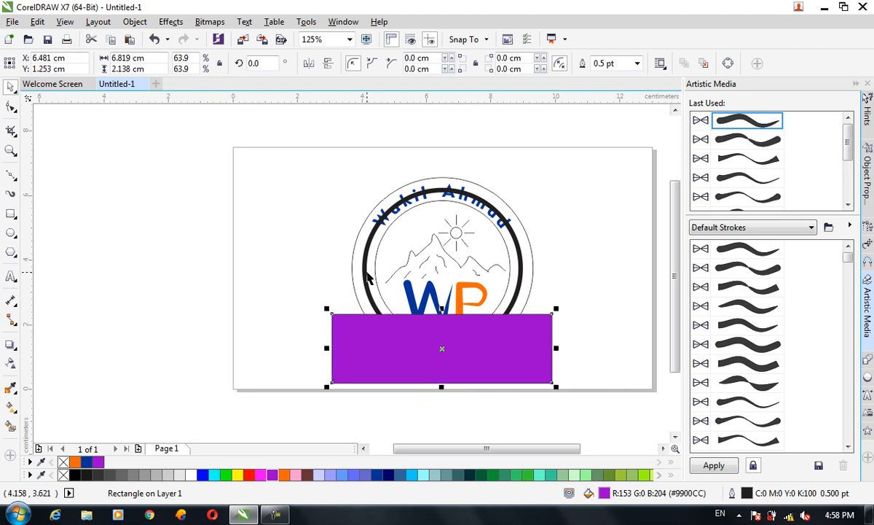
pyautogui.keyDown('shift'); pyautogui.click(367, 277); pyautogui.keyUp('shift')
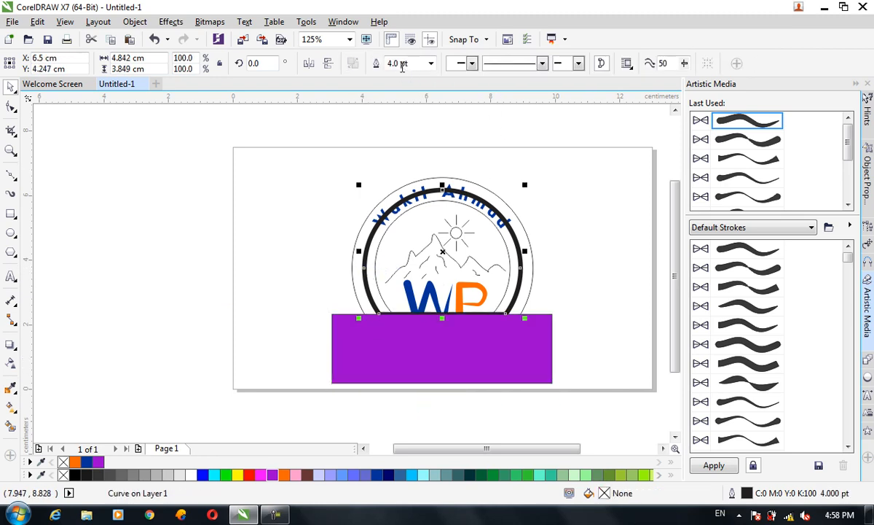
# Step: Undo the trim of the middle circle and move the circle and purple rectangle together off the badge
pyautogui.moveTo(467, 350); pyautogui.dragTo(125, 261)
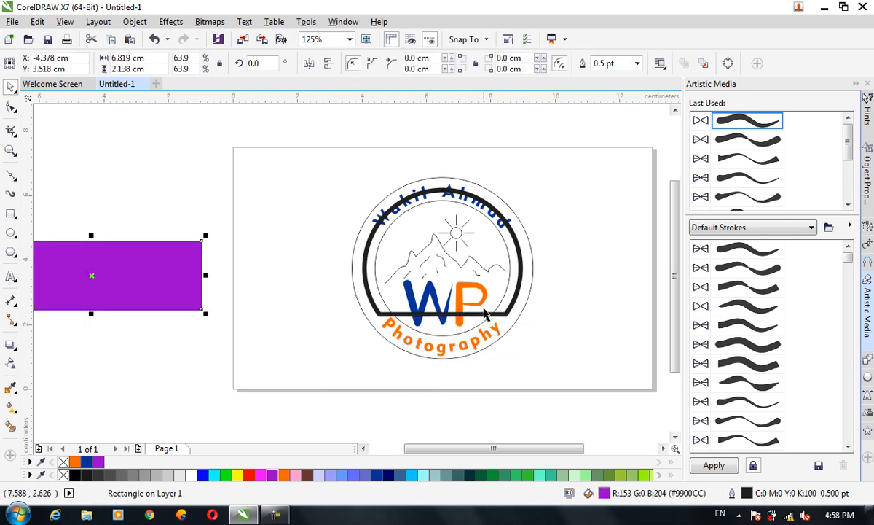
pyautogui.hotkey('ctrl', 'z')
pyautogui.hotkey('ctrl', 'z')
pyautogui.moveTo(478, 338); pyautogui.dragTo(209, 331)
pyautogui.click(246, 215)
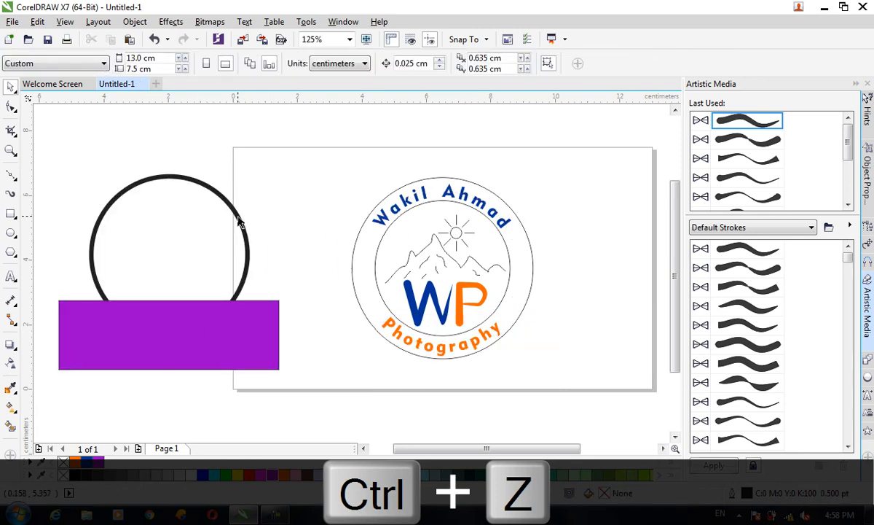
# Step: Convert the thick circle's 4.0 pt outline to an object
pyautogui.click(241, 221)
pyautogui.click(135, 21)
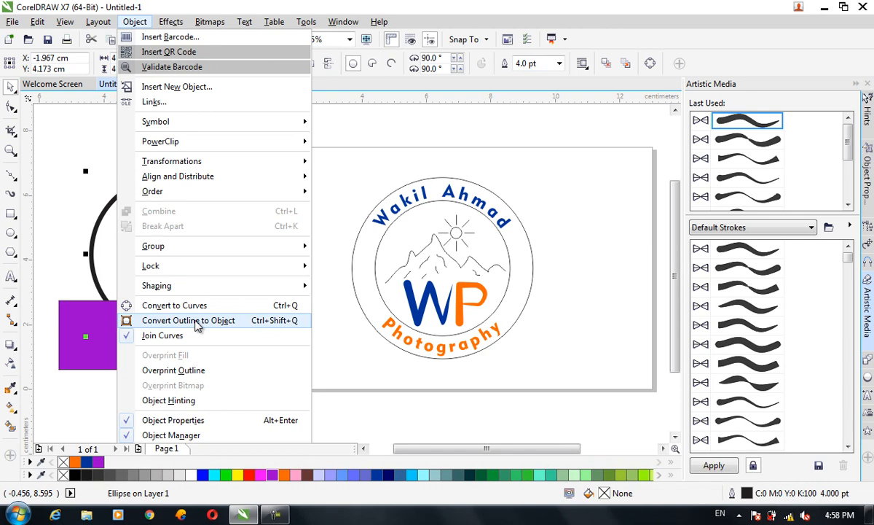
pyautogui.click(188, 321)
pyautogui.click(342, 365)
# Step: Trim the lower part of the thick ring with the purple rectangle and move the rectangle clear of it
pyautogui.moveTo(327, 398); pyautogui.dragTo(46, 166)
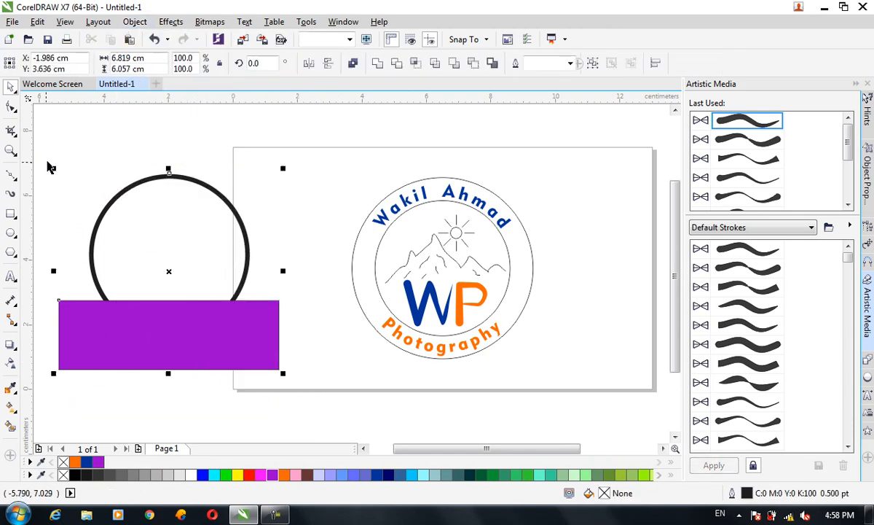
pyautogui.click(397, 65)
pyautogui.moveTo(230, 329); pyautogui.dragTo(264, 397)
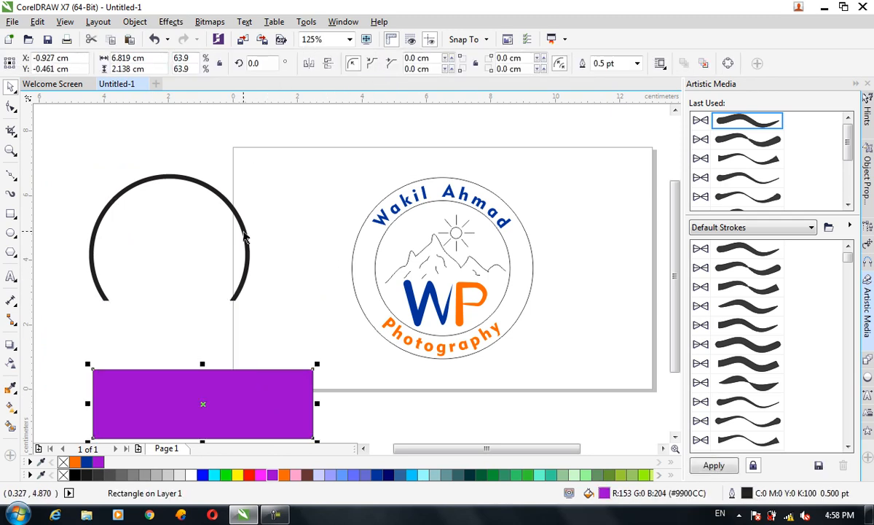
pyautogui.hotkey('ctrl', 'z')
pyautogui.moveTo(238, 338); pyautogui.dragTo(268, 380)
# Step: Centre the trimmed ring on the page and nudge it up between the badge's inner and outer circles
pyautogui.click(247, 255)
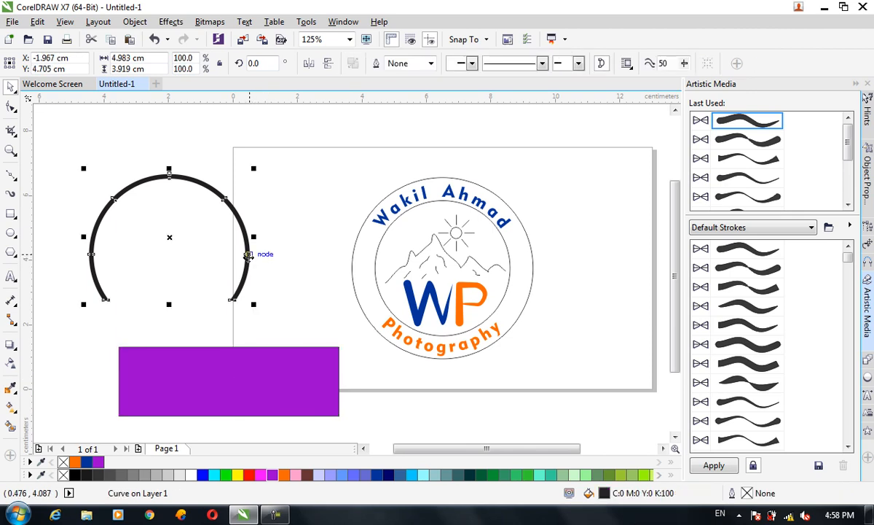
pyautogui.press('p')
pyautogui.press('Up')
pyautogui.press('Up')
pyautogui.press('Up')
pyautogui.press('Up')
pyautogui.press('Up')
pyautogui.press('Up')
pyautogui.press('Down')
pyautogui.press('Down')
pyautogui.press('Down')
pyautogui.press('Up')
# Step: Place the purple rectangle over the upper part of the badge
pyautogui.moveTo(223, 363); pyautogui.dragTo(430, 178)
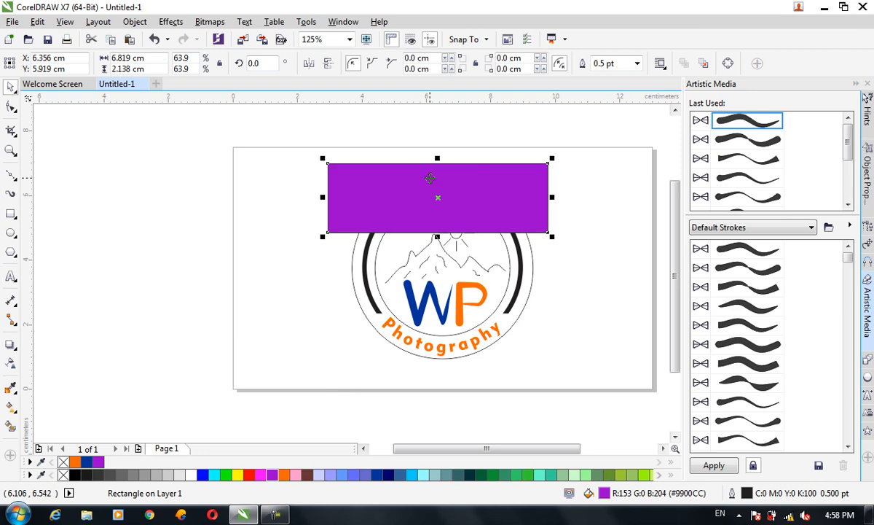
pyautogui.keyDown('shift'); pyautogui.click(520, 272); pyautogui.keyUp('shift')
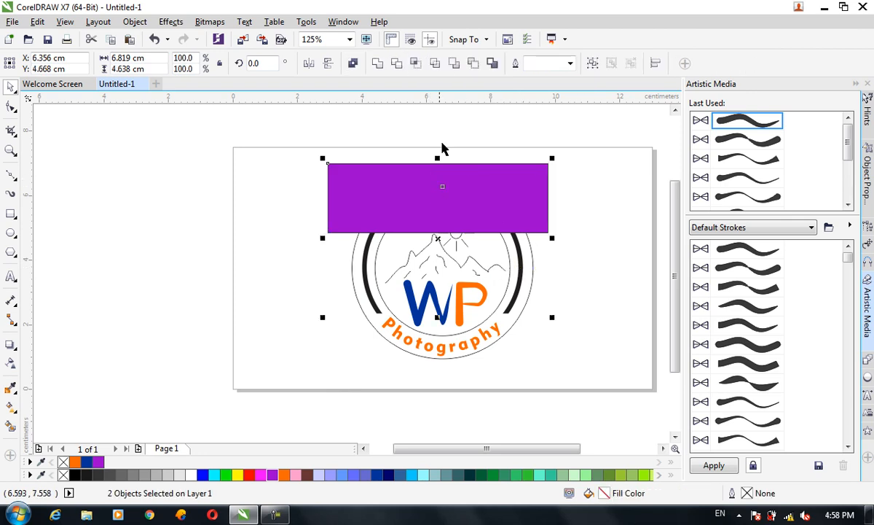
pyautogui.click(592, 303)
# Step: Try to trim the ring's upper part with the purple rectangle, and undo the attempt
pyautogui.click(520, 288)
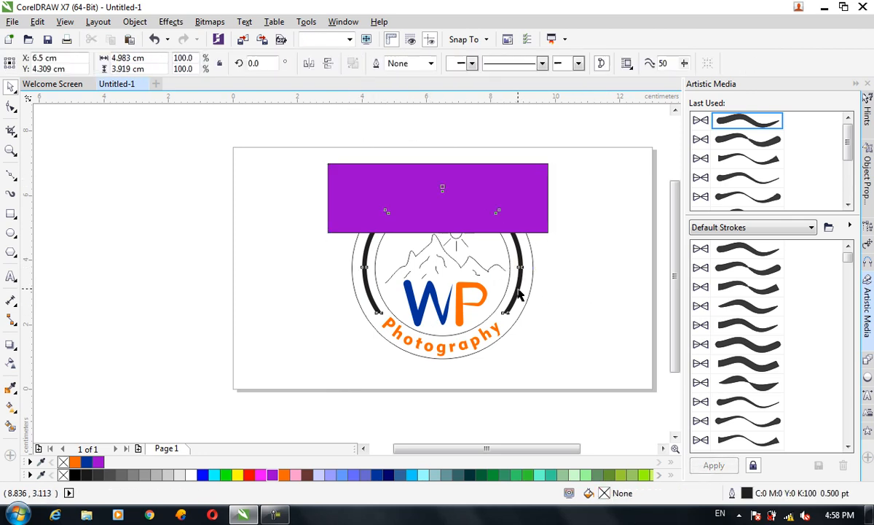
pyautogui.keyDown('shift'); pyautogui.click(530, 172); pyautogui.keyUp('shift')
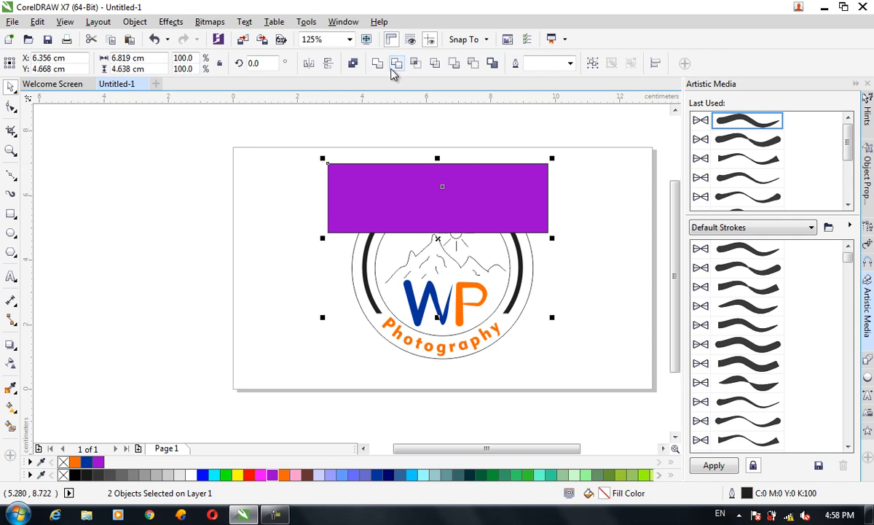
pyautogui.click(372, 64)
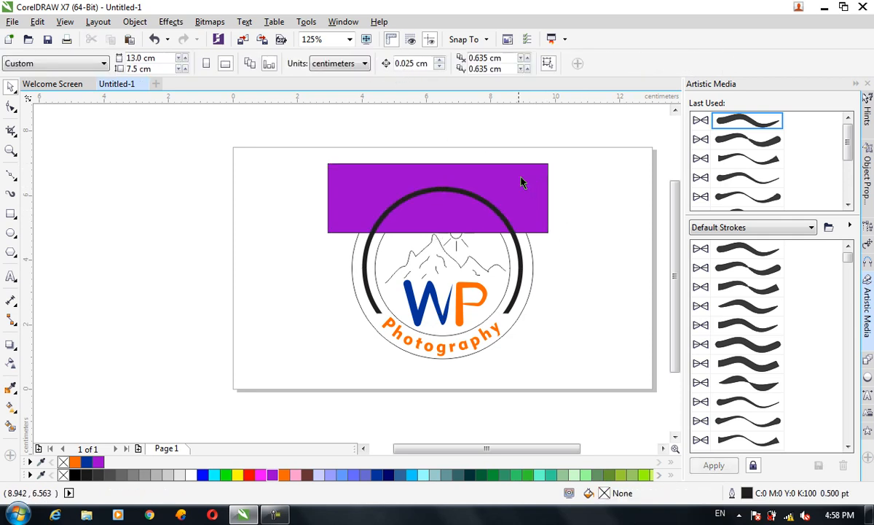
pyautogui.moveTo(527, 189); pyautogui.dragTo(294, 141)
pyautogui.hotkey('ctrl', 'z')
pyautogui.hotkey('ctrl', 'z')
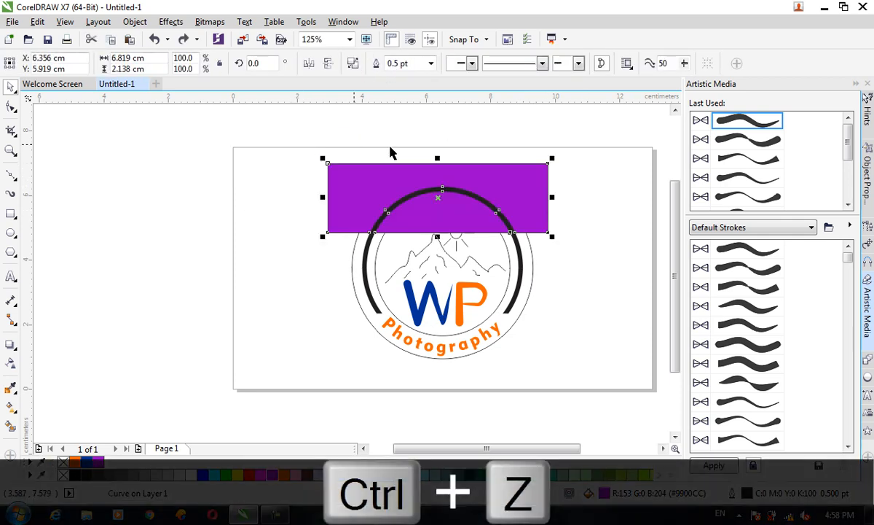
# Step: Trim the ring's upper part with the purple rectangle ordered to the front of the page, and delete the rectangle
pyautogui.click(472, 180)
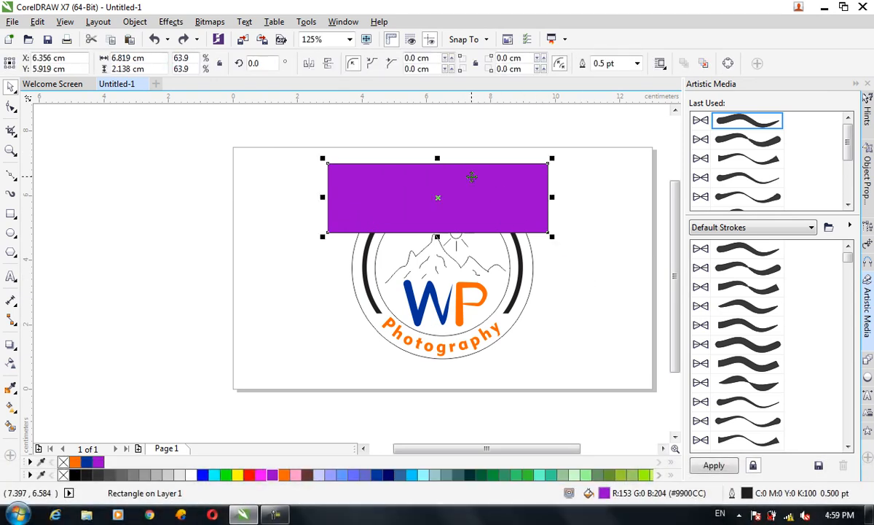
pyautogui.hotkey('ctrl', 'Home')
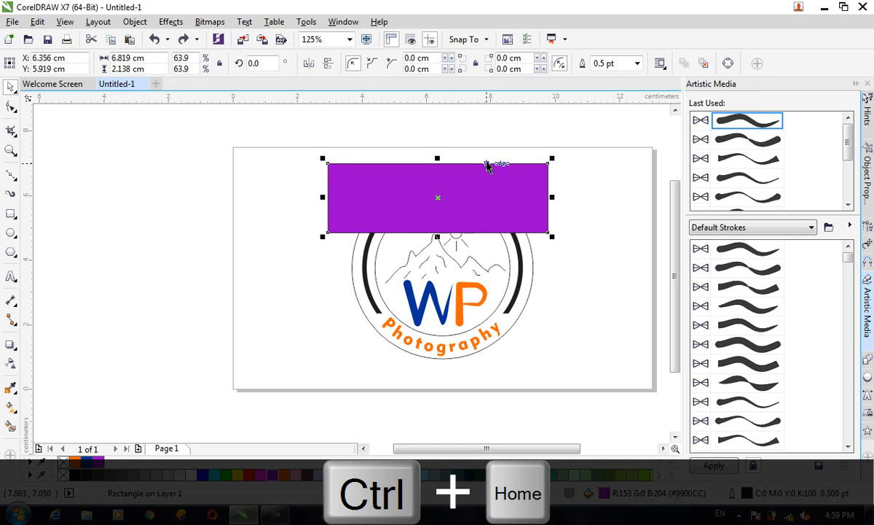
pyautogui.keyDown('shift'); pyautogui.click(485, 263); pyautogui.keyUp('shift')
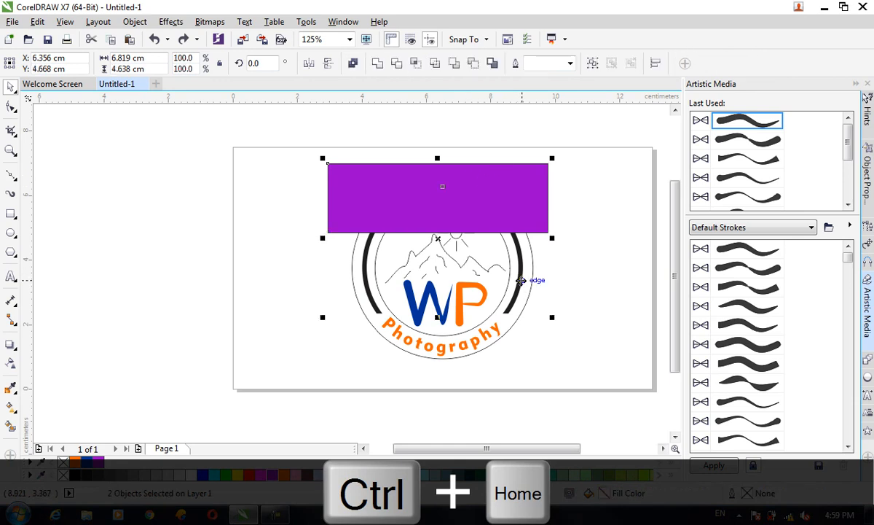
pyautogui.click(403, 64)
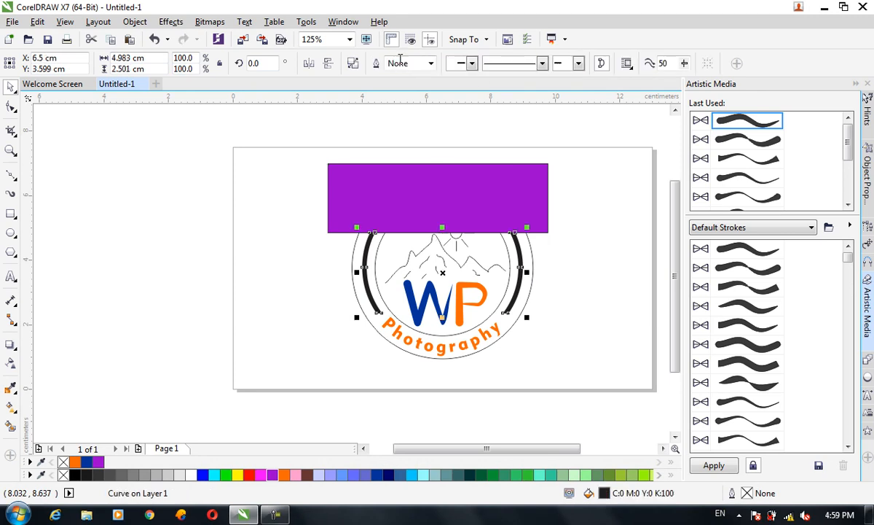
pyautogui.moveTo(530, 202); pyautogui.dragTo(233, 168)
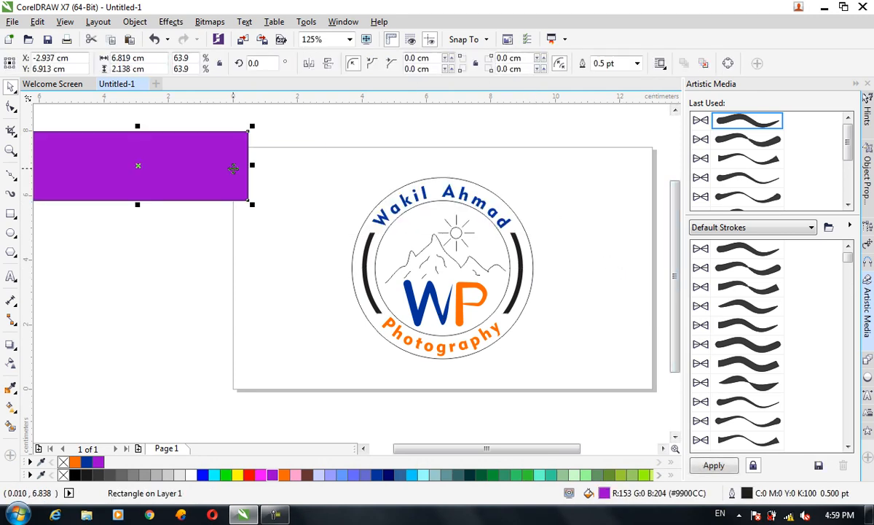
pyautogui.press('Delete')
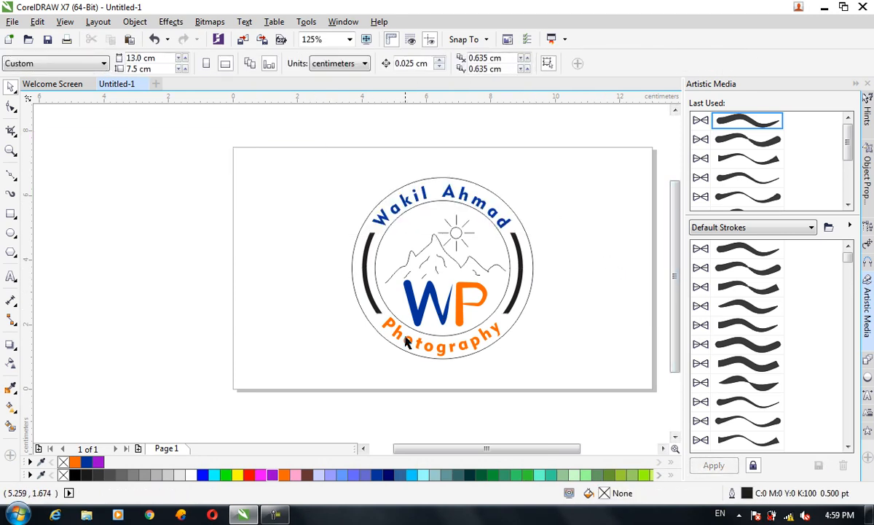
# Step: Fill the two side arcs of the trimmed ring with dark grey
pyautogui.click(368, 251)
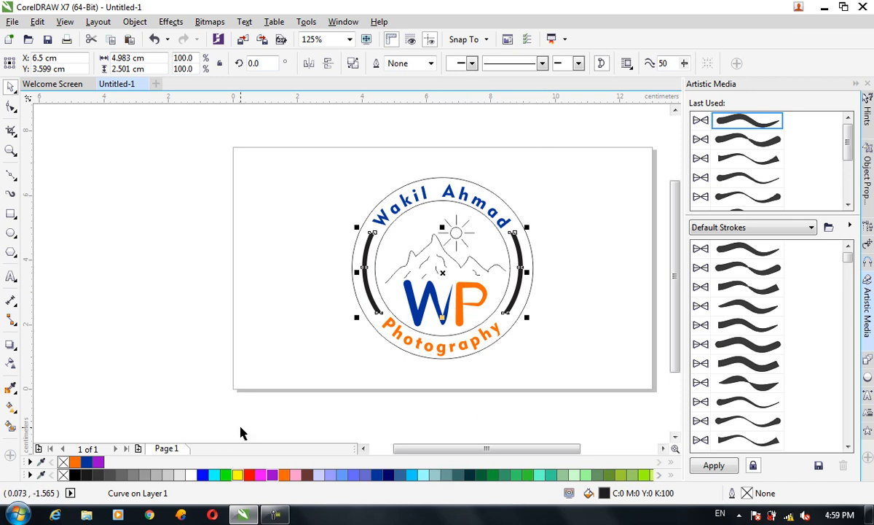
pyautogui.click(111, 475)
pyautogui.click(545, 419)
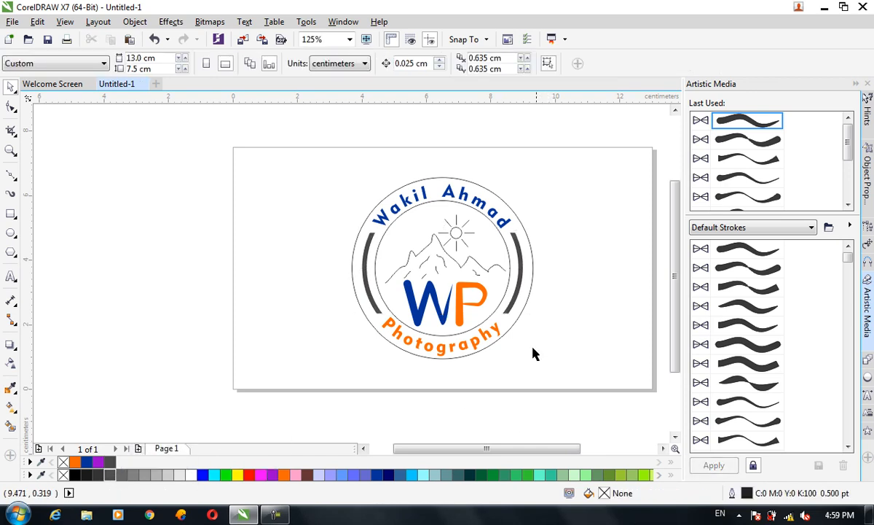
# Step: Set the outer circle's outline width to 1.5 pt
pyautogui.click(529, 308)
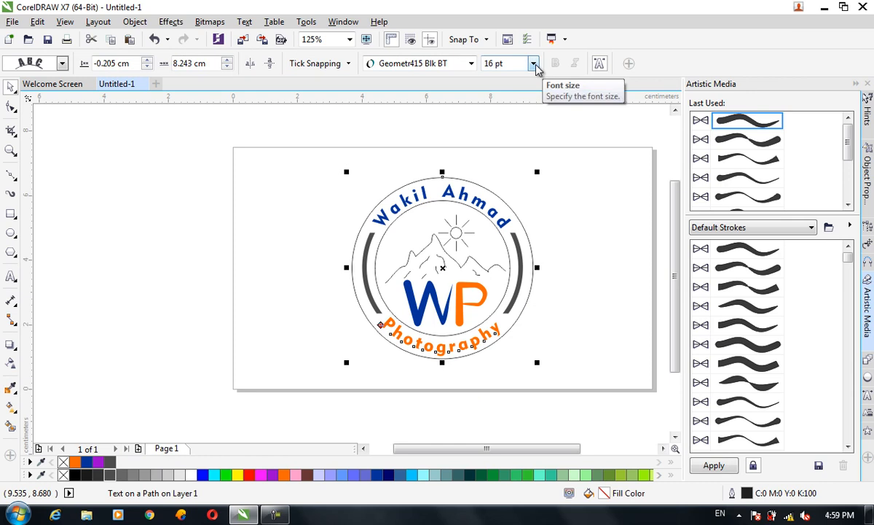
pyautogui.click(353, 277)
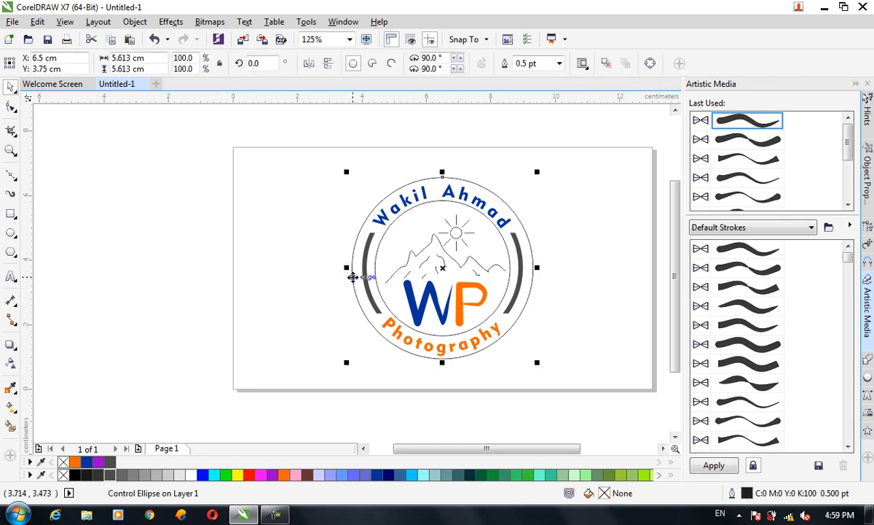
pyautogui.click(559, 64)
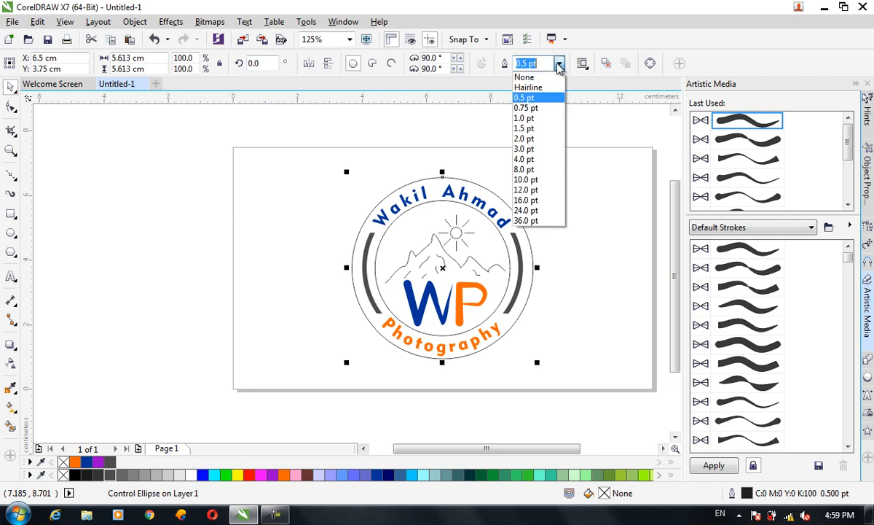
pyautogui.click(530, 130)
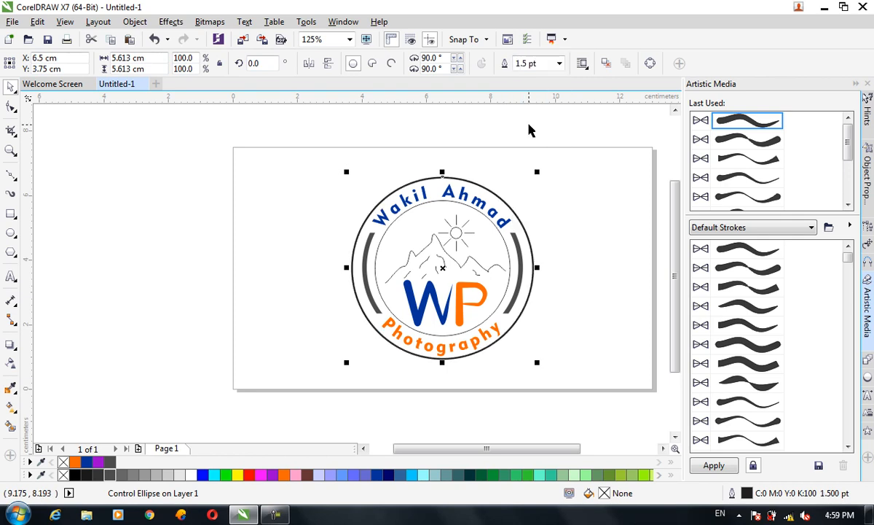
# Step: Set the inner circle's outline width to 1.5 pt
pyautogui.click(441, 199)
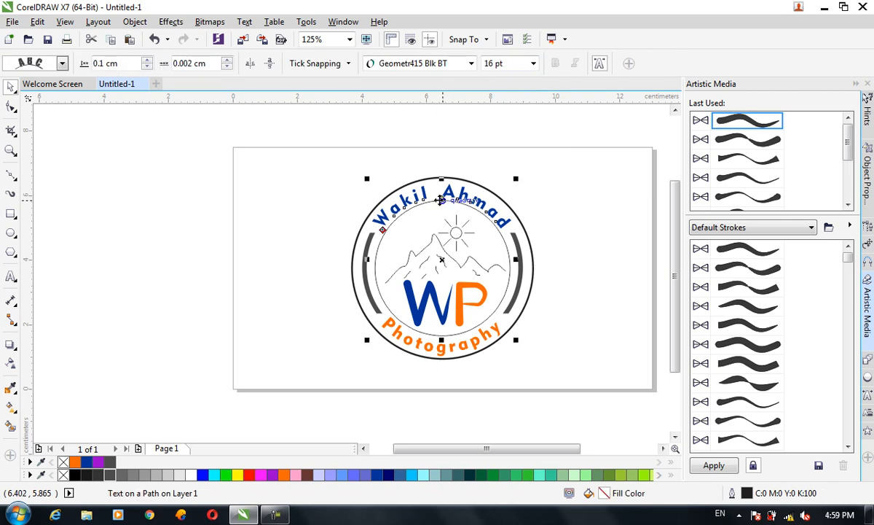
pyautogui.click(375, 265)
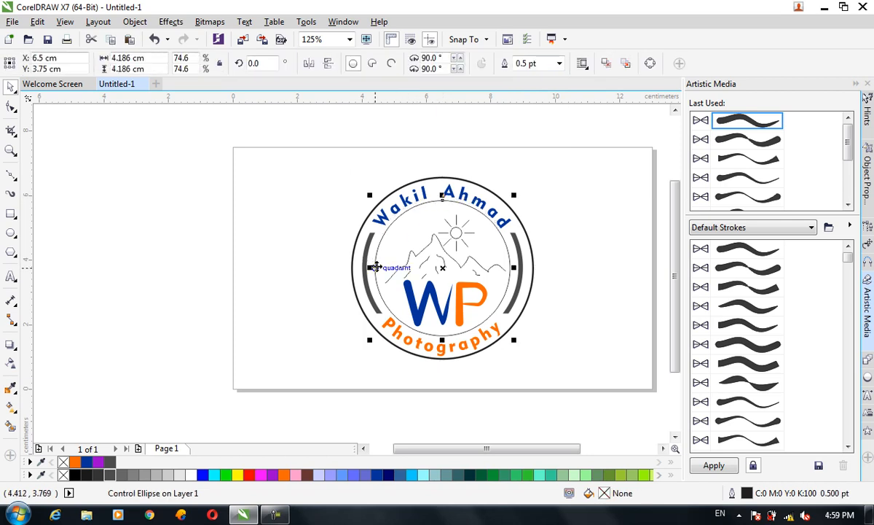
pyautogui.click(560, 64)
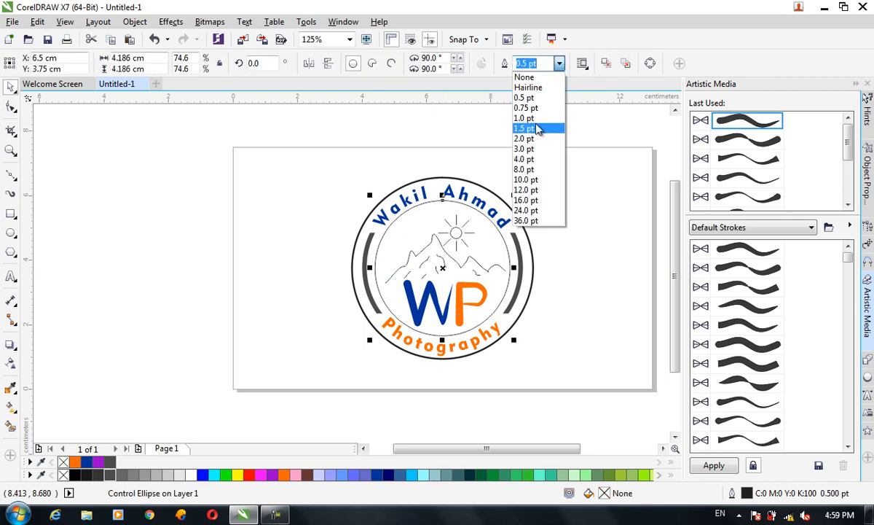
pyautogui.click(532, 128)
pyautogui.click(556, 261)
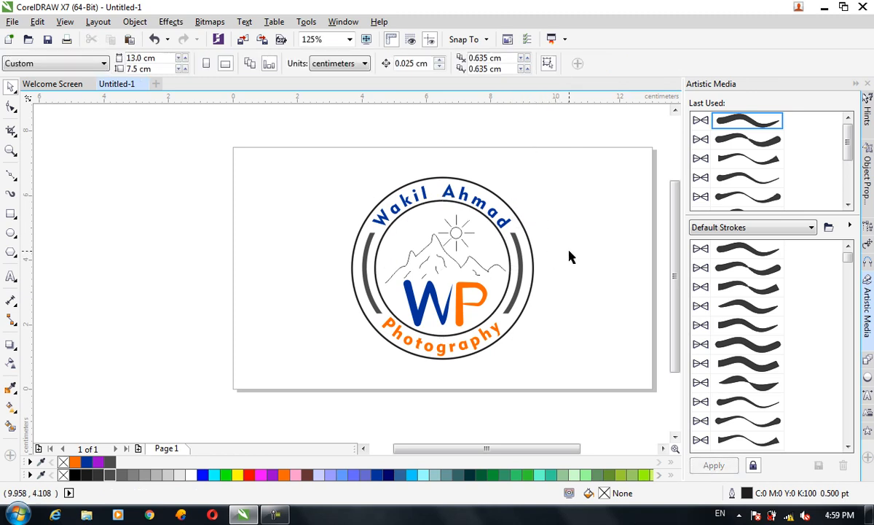
# Step: Group all objects of the badge together
pyautogui.moveTo(308, 160); pyautogui.dragTo(572, 383)
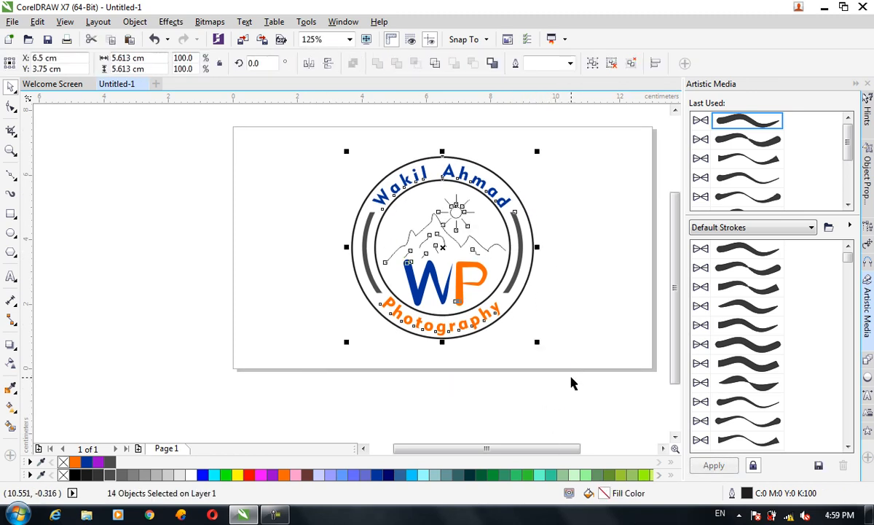
pyautogui.hotkey('ctrl', 'g')
pyautogui.click(569, 334)
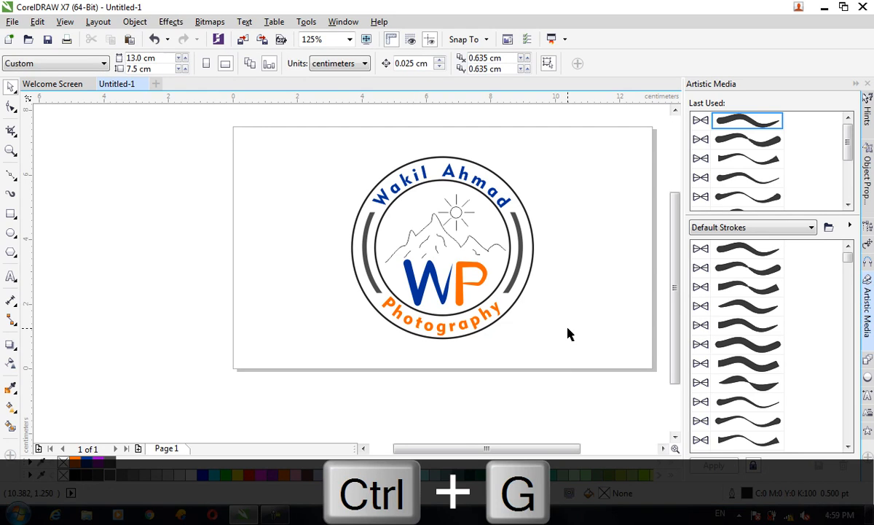
# Step: Zoom in on the finished badge to 250% and open the Insert Character tool
pyautogui.scroll(3, 462, 248)
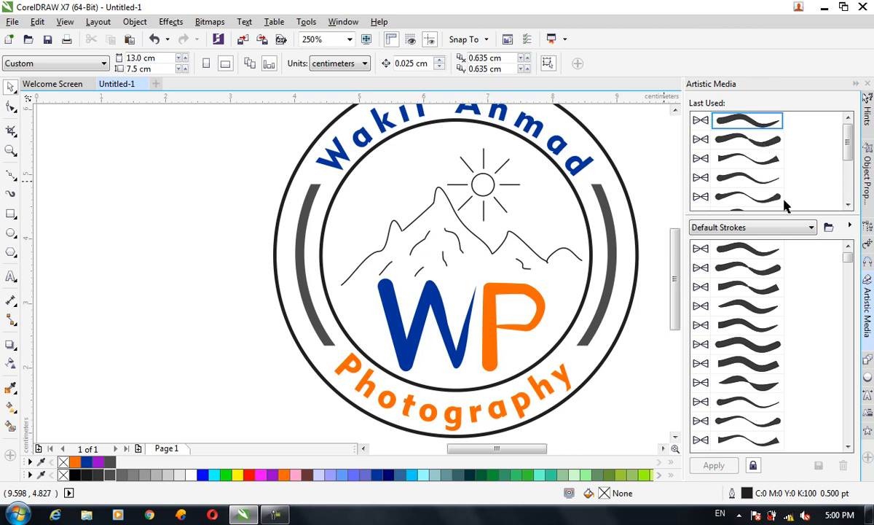
pyautogui.click(256, 27)
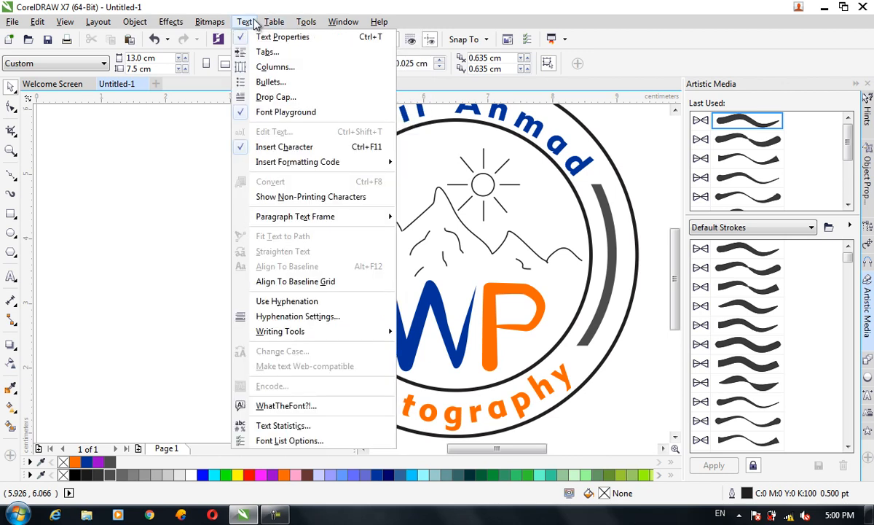
pyautogui.click(323, 148)
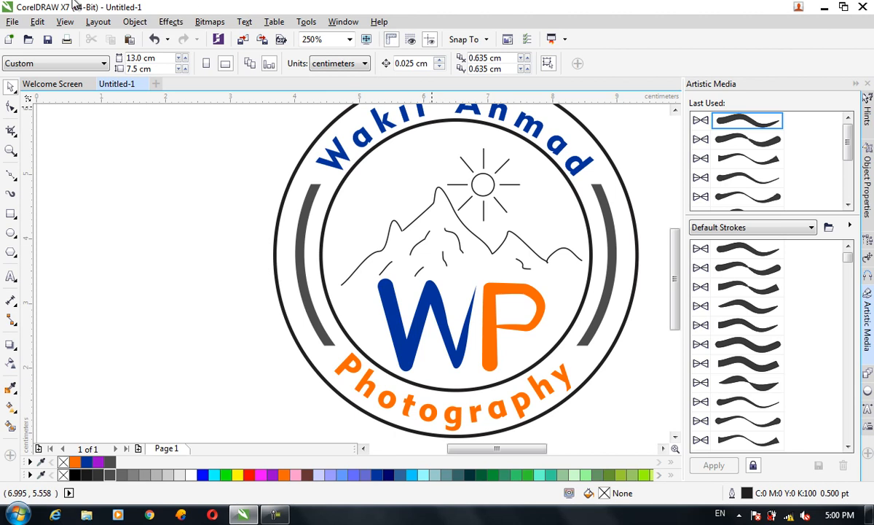
pyautogui.click(240, 26)
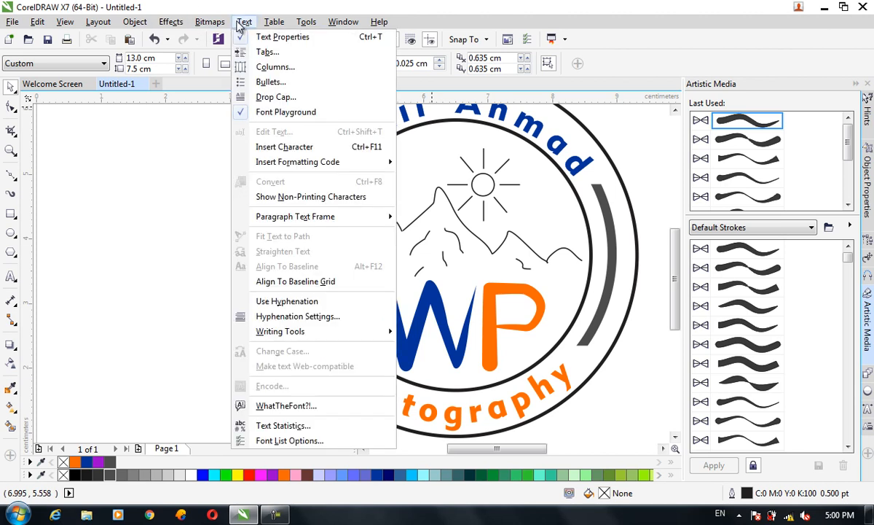
pyautogui.click(301, 148)
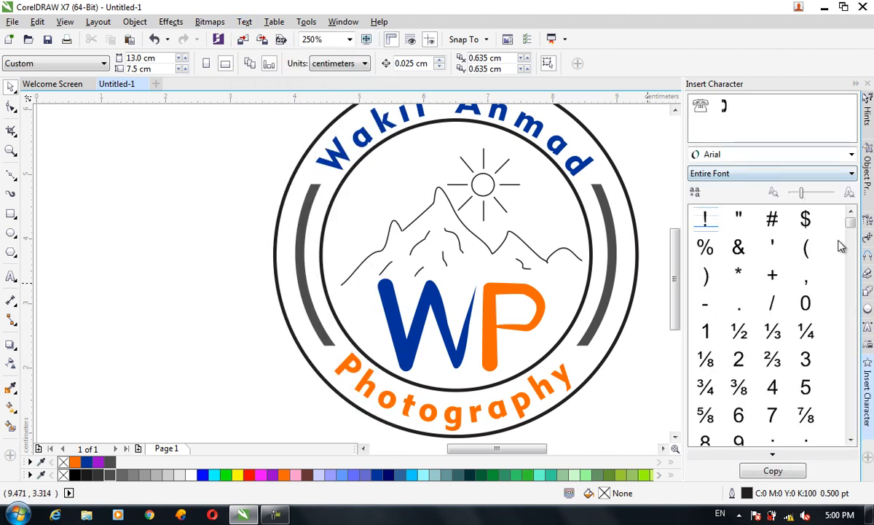
# Step: Insert the closed folder symbol from the Wingdings font into the drawing
pyautogui.click(743, 154)
pyautogui.moveTo(867, 289); pyautogui.dragTo(862, 501)
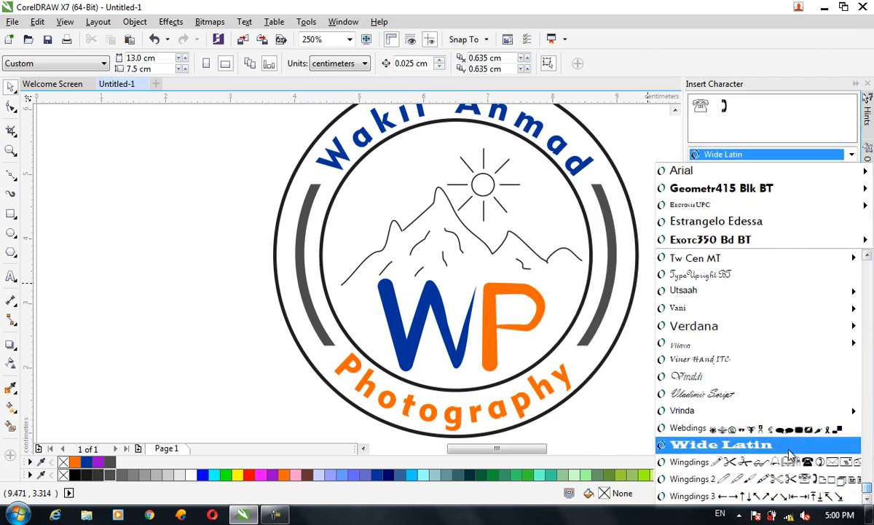
pyautogui.click(809, 463)
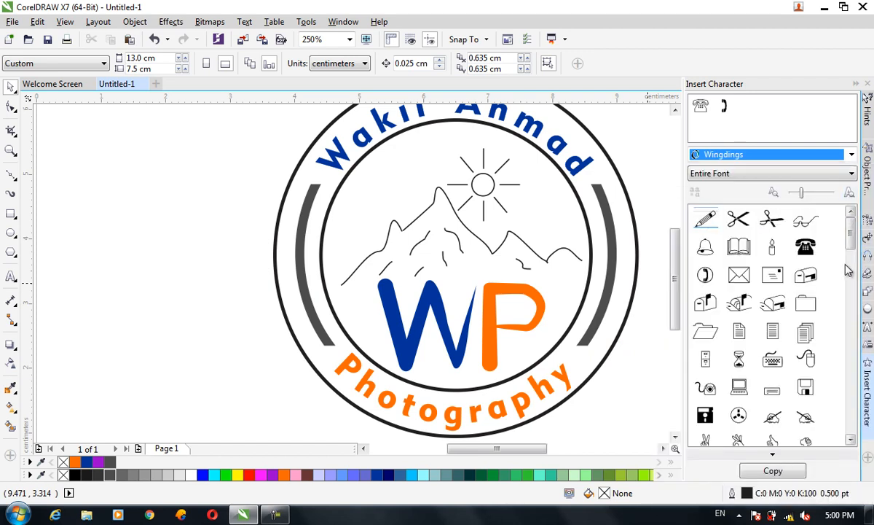
pyautogui.click(850, 441)
pyautogui.click(850, 440)
pyautogui.click(849, 441)
pyautogui.moveTo(854, 243)
pyautogui.mouseDown()
pyautogui.moveTo(831, 408)
pyautogui.moveTo(832, 215)
pyautogui.mouseUp()
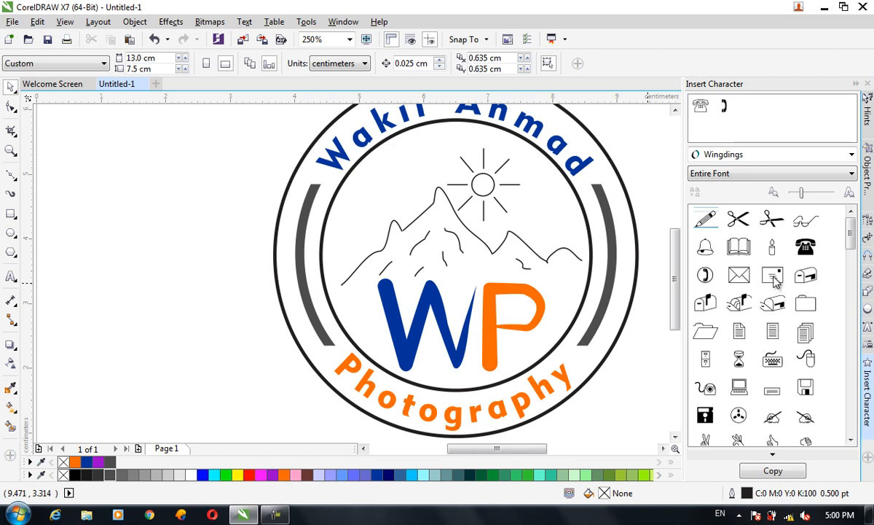
pyautogui.doubleClick(806, 308)
# Step: Place the folder symbol over the mountain's left slope, beside the sun, and enlarge it to about 0.9 by 0.7 cm
pyautogui.moveTo(419, 237); pyautogui.dragTo(405, 213)
pyautogui.hotkey('ctrl', 'z')
pyautogui.click(408, 219)
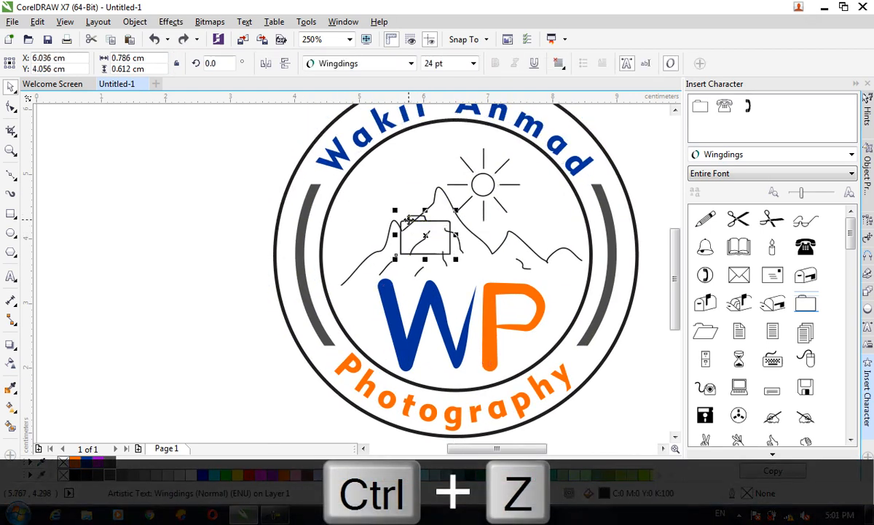
pyautogui.moveTo(454, 259); pyautogui.dragTo(405, 217)
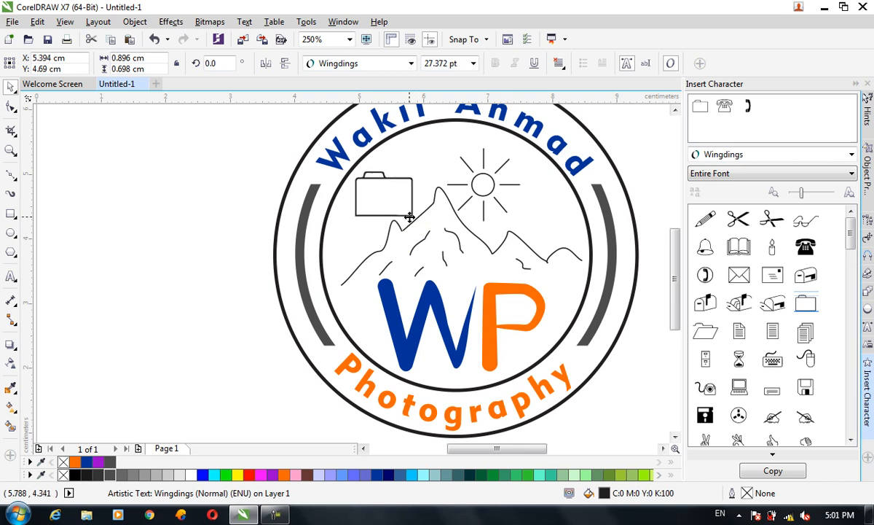
# Step: Draw a circle about 0.31 cm in diameter on the folder symbol as a camera lens and centre it on the body
pyautogui.click(11, 232)
pyautogui.moveTo(385, 197); pyautogui.dragTo(392, 211)
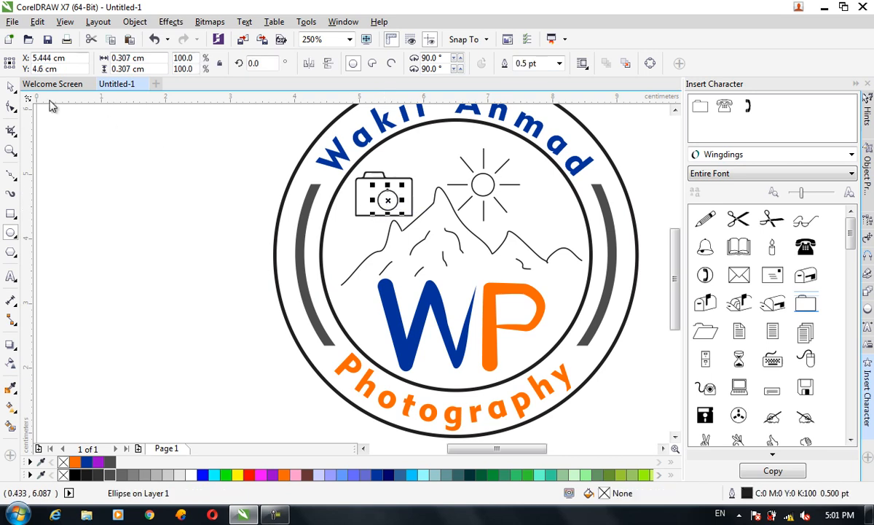
pyautogui.click(16, 88)
pyautogui.scroll(-2, 386, 173)
pyautogui.scroll(4, 386, 174)
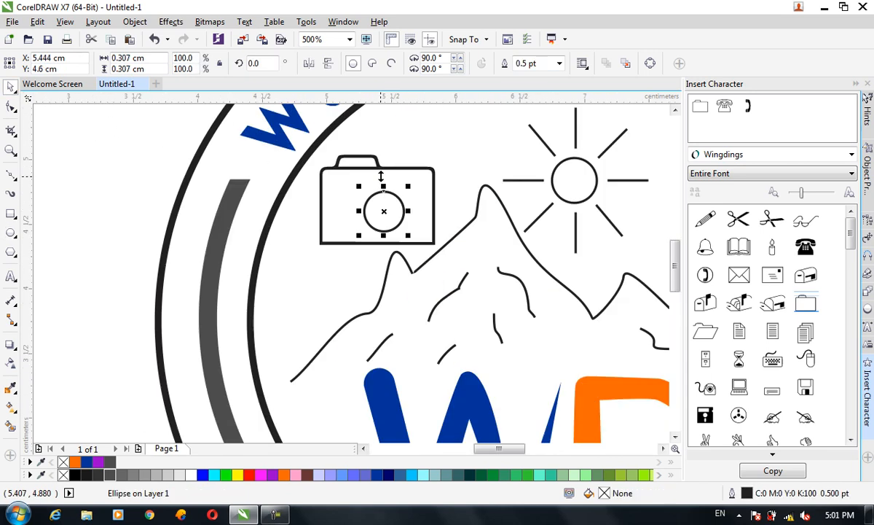
pyautogui.moveTo(397, 209); pyautogui.dragTo(399, 211)
# Step: Add two smaller concentric copies of the lens circle, the innermost about 0.08 cm wide with a hairline outline
pyautogui.hotkey('ctrl', 'c')
pyautogui.hotkey('ctrl', 'v')
pyautogui.moveTo(417, 284); pyautogui.dragTo(387, 255)
pyautogui.hotkey('ctrl', 'c')
pyautogui.hotkey('ctrl', 'v')
pyautogui.click(559, 63)
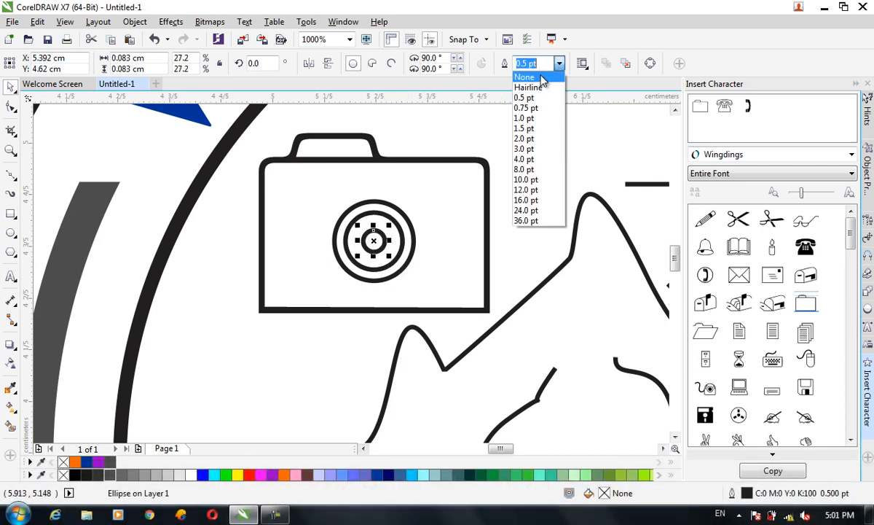
pyautogui.click(526, 87)
# Step: Group the camera symbol and its lens circles together with the rest of the badge
pyautogui.press('z')
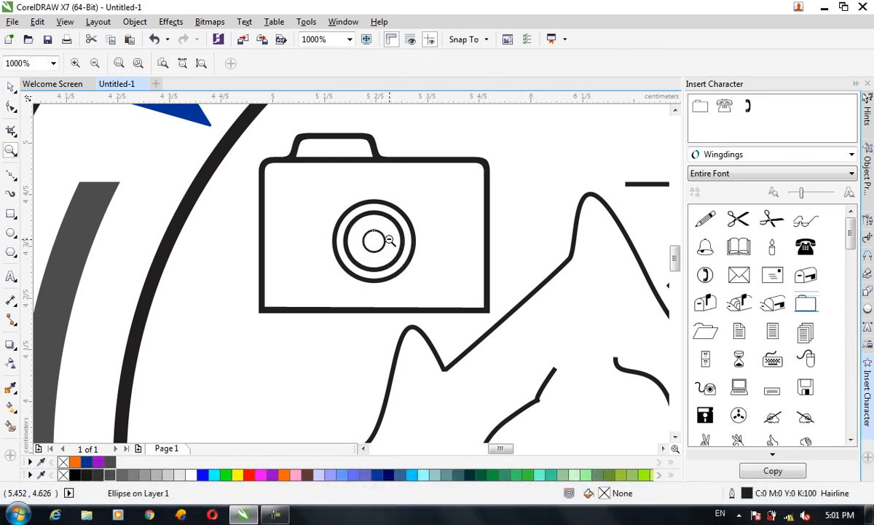
pyautogui.rightClick(393, 239)
pyautogui.rightClick(404, 251)
pyautogui.rightClick(405, 252)
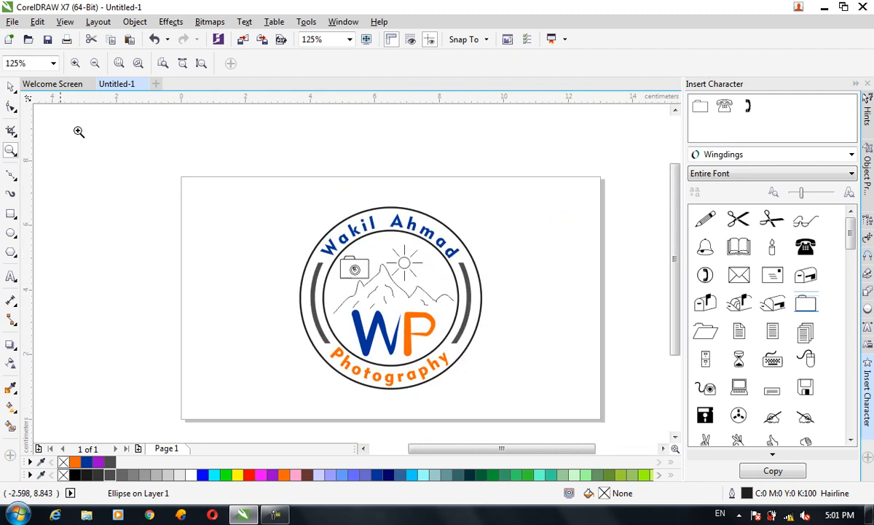
pyautogui.click(11, 86)
pyautogui.moveTo(194, 163); pyautogui.dragTo(520, 425)
pyautogui.hotkey('ctrl', 'g')
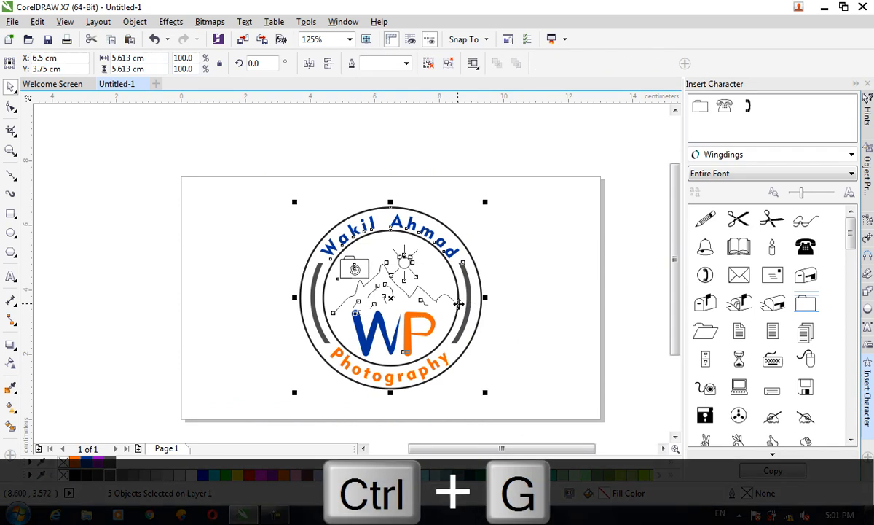
pyautogui.click(534, 318)
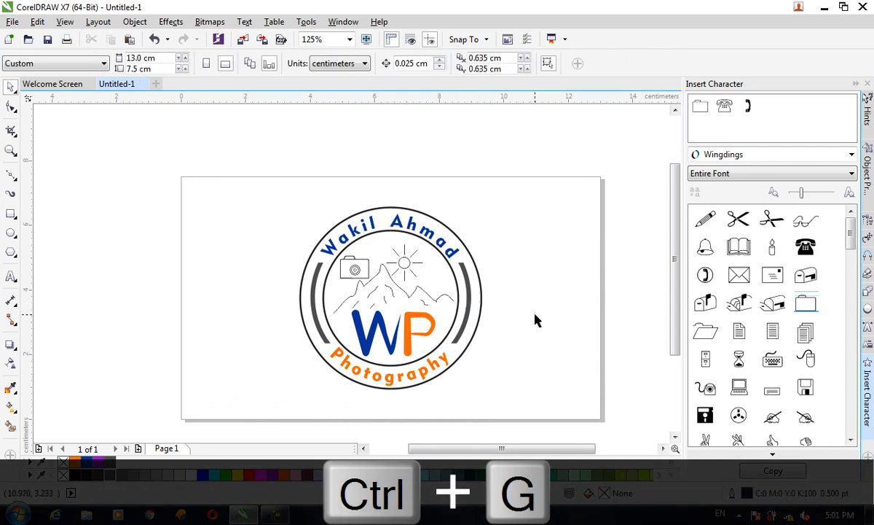